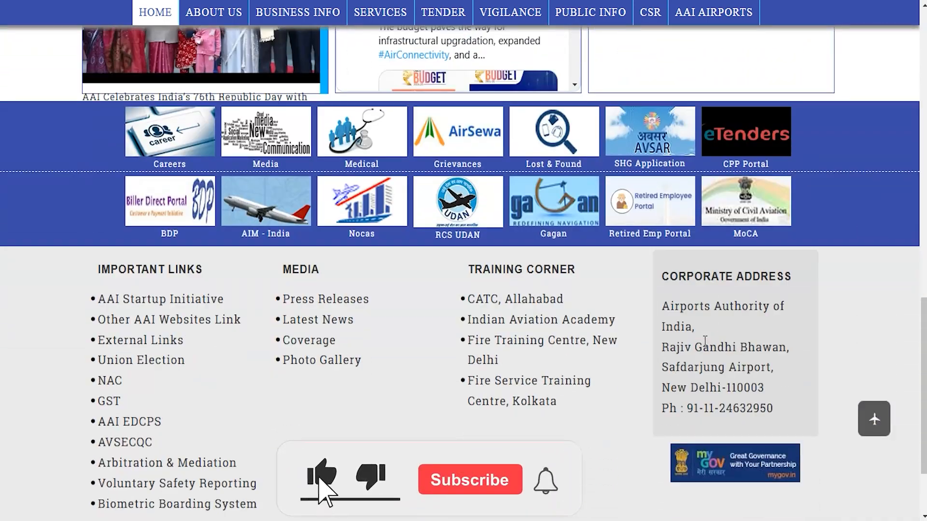
Look over the Airports Authority of India home page, from its footer links back up to the main banner
scroll(703, 342, "down", 3)
scroll(704, 341, "up", 4)
scroll(705, 341, "up", 15)
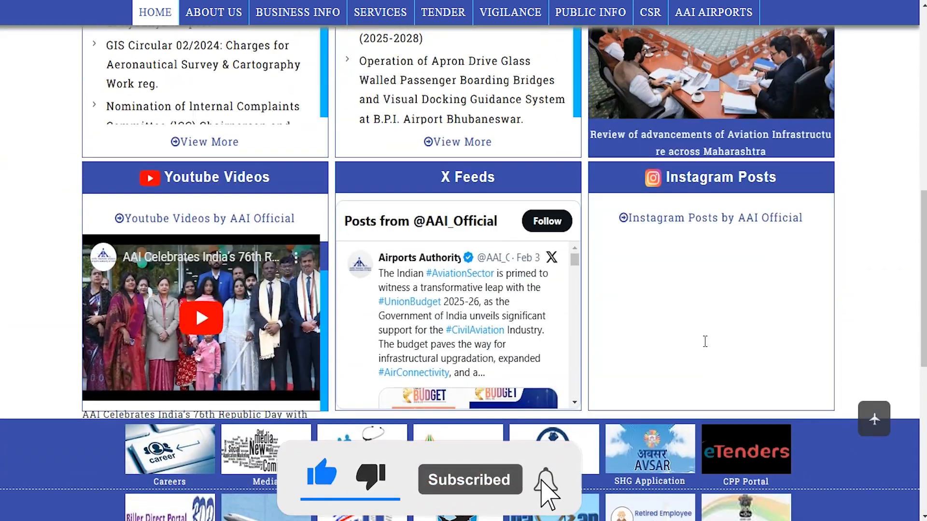
scroll(705, 348, "up", 2)
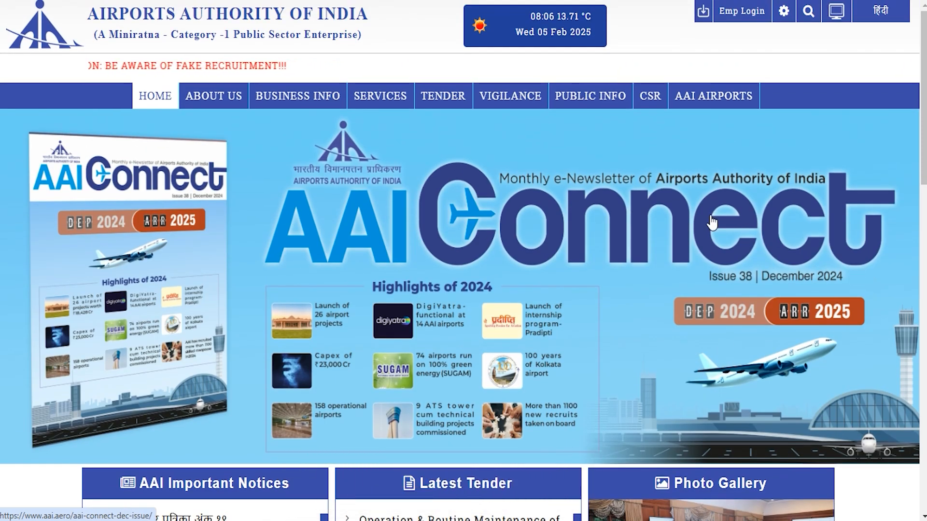
mouse_move(289, 97)
mouse_move(220, 96)
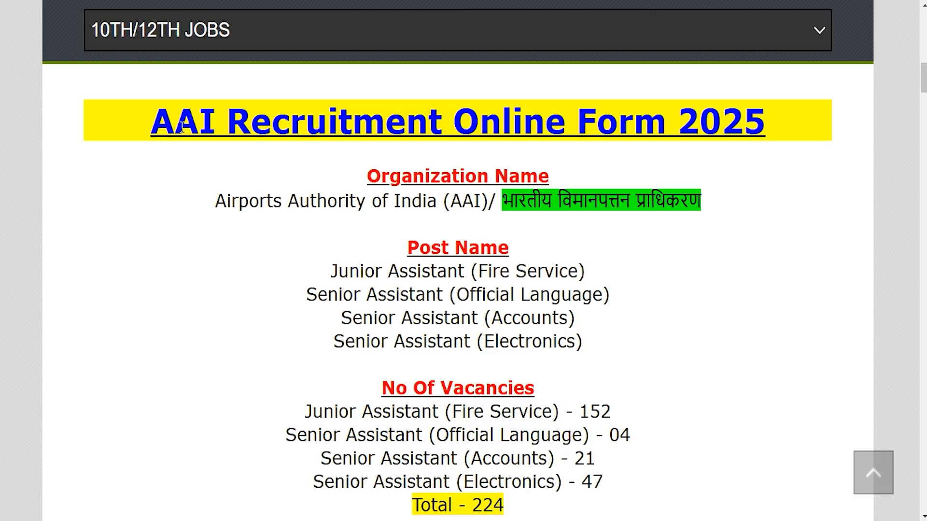
Examine the organization name and the four post names in the AAI Recruitment Online Form 2025 article
left_click_drag(181, 127, 739, 123)
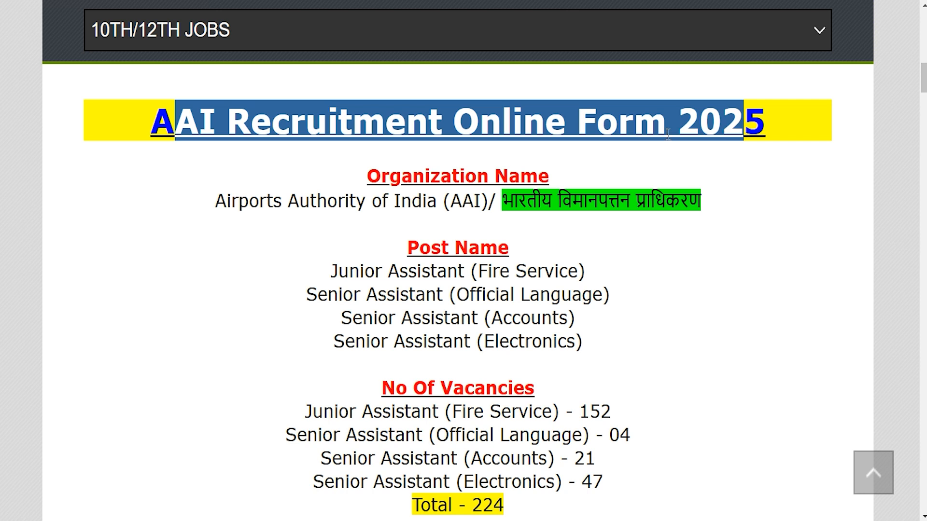
left_click_drag(238, 199, 588, 199)
left_click_drag(342, 265, 558, 270)
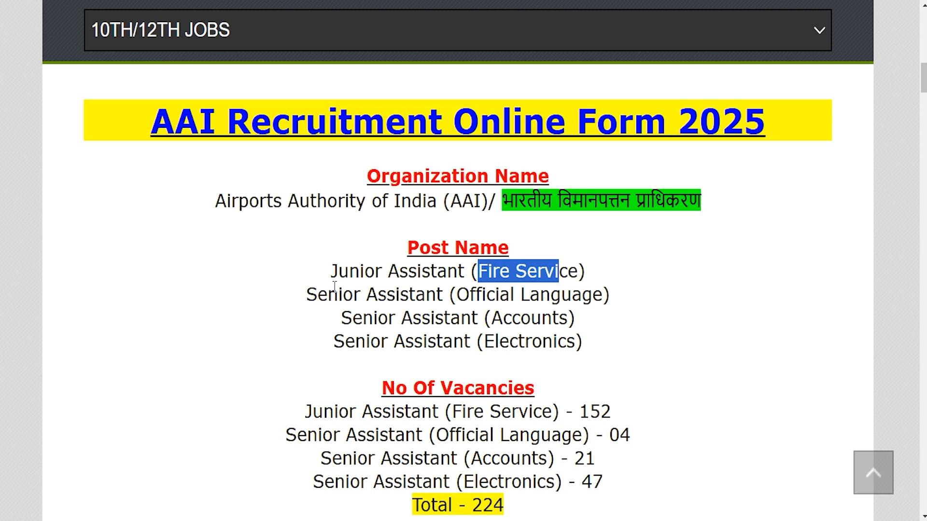
left_click_drag(334, 286, 415, 294)
left_click_drag(477, 295, 561, 294)
left_click_drag(363, 318, 542, 319)
left_click_drag(360, 339, 437, 343)
left_click_drag(494, 340, 541, 344)
Check the total number of vacancies and the start and last dates for applying online in the recruitment article
scroll(493, 376, "down", 3)
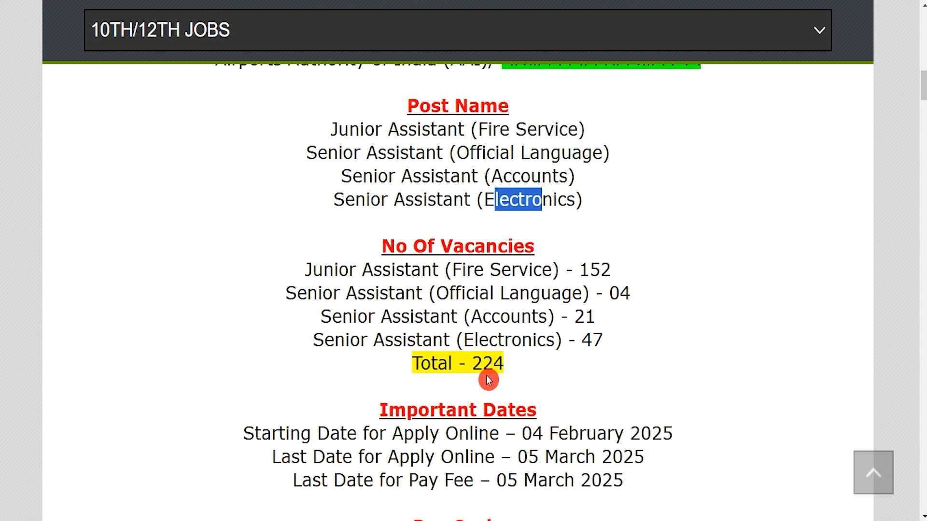
left_click_drag(472, 363, 515, 366)
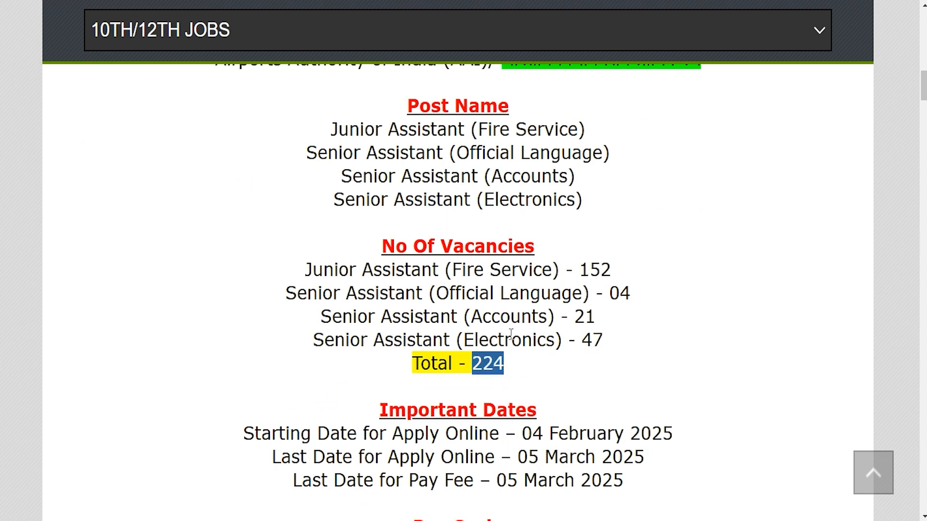
scroll(511, 333, "down", 2)
left_click_drag(531, 342, 663, 342)
left_click_drag(526, 376, 633, 372)
Read the qualifications, age limit, application fee and selection process, ending at the Official Notification Pdf link under Important Links
scroll(306, 364, "down", 2)
scroll(441, 348, "down", 7)
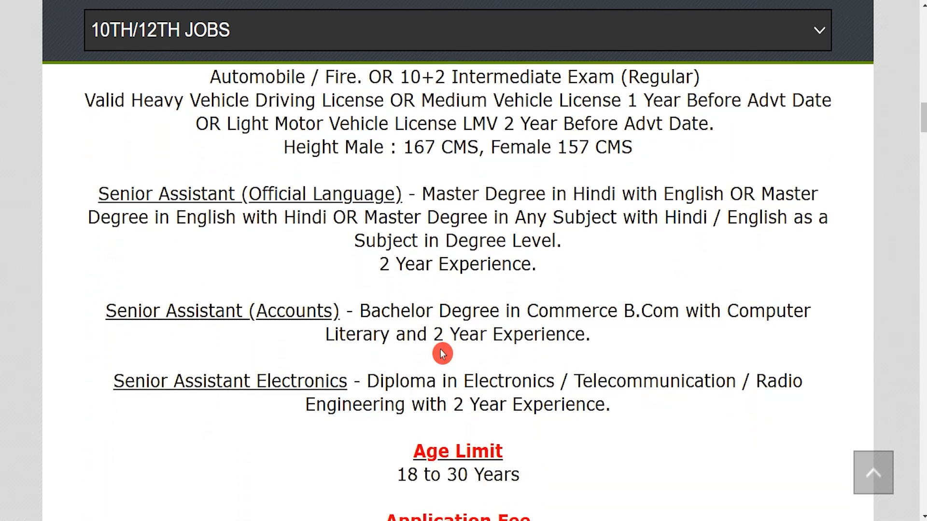
scroll(442, 354, "down", 6)
scroll(441, 349, "down", 6)
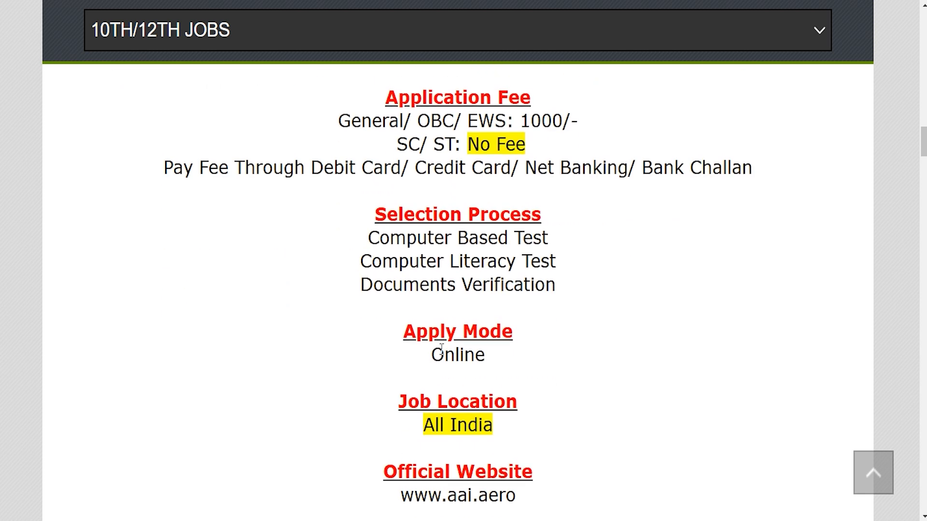
scroll(442, 354, "down", 1)
left_click_drag(391, 370, 524, 369)
left_click_drag(305, 394, 524, 396)
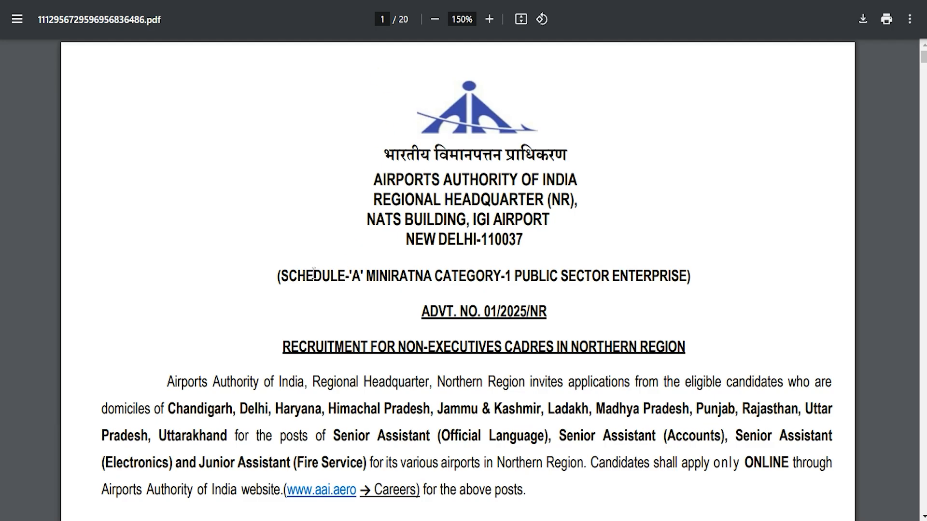
Examine the notification PDF's heading, important dates and the vacancy table for each post on the first page
left_click_drag(311, 274, 587, 268)
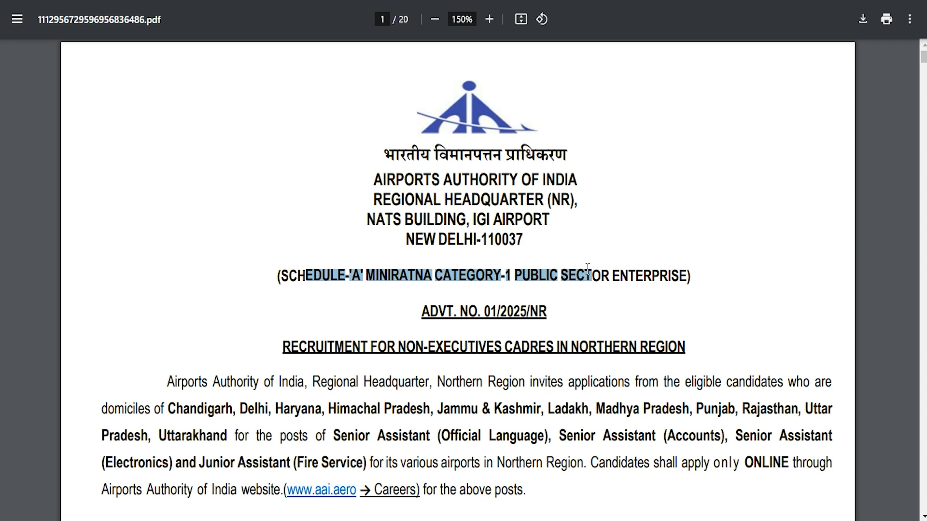
left_click(411, 389)
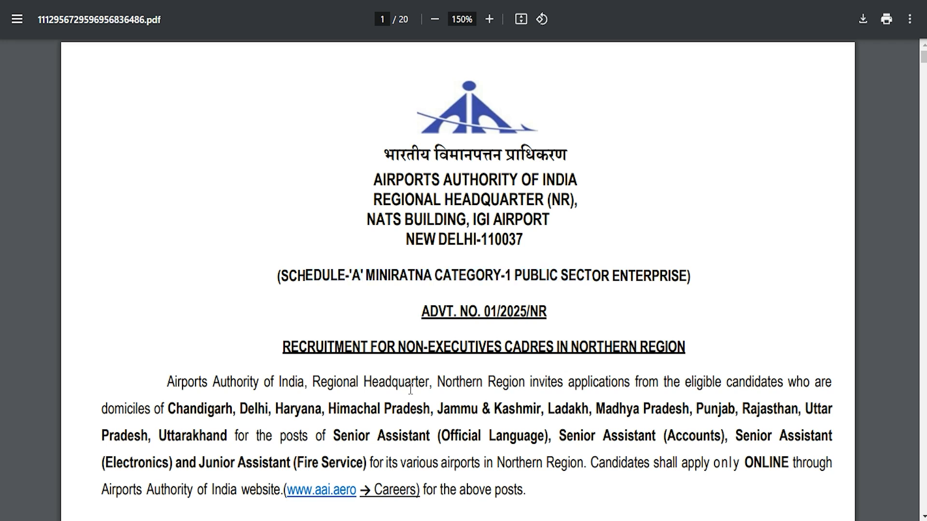
scroll(411, 388, "down", 9)
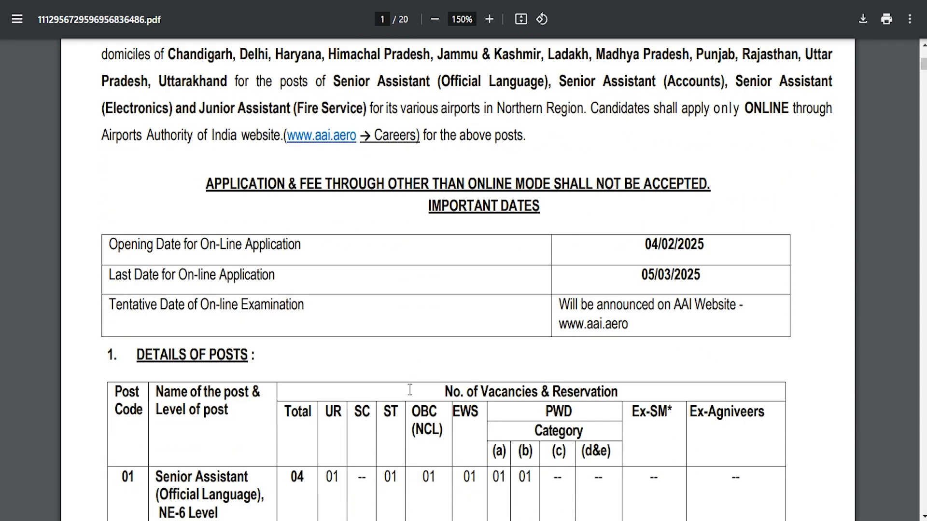
left_click_drag(466, 129, 484, 222)
scroll(484, 223, "down", 3)
left_click_drag(184, 244, 251, 263)
left_click(177, 254)
left_click_drag(190, 332, 203, 379)
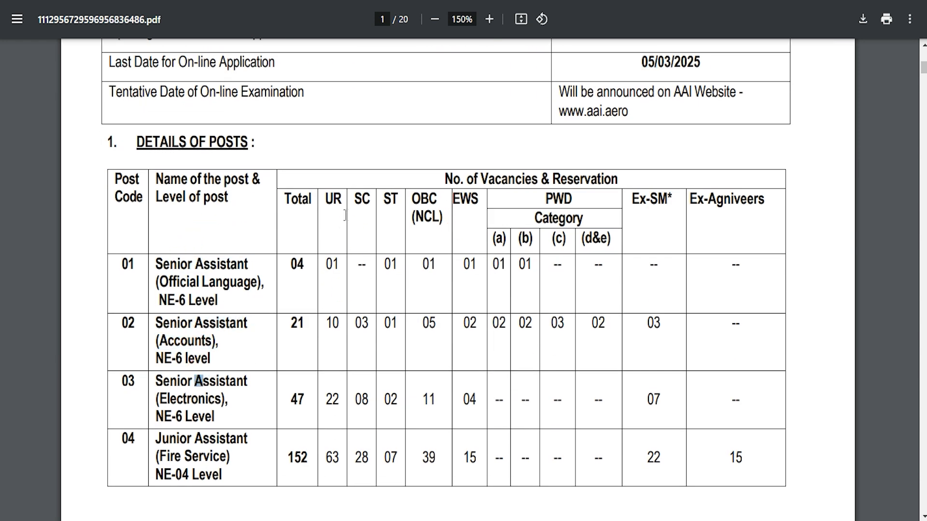
Skim the notification PDF's disability categories, age relaxation rules and education qualification table for each post
scroll(422, 352, "down", 7)
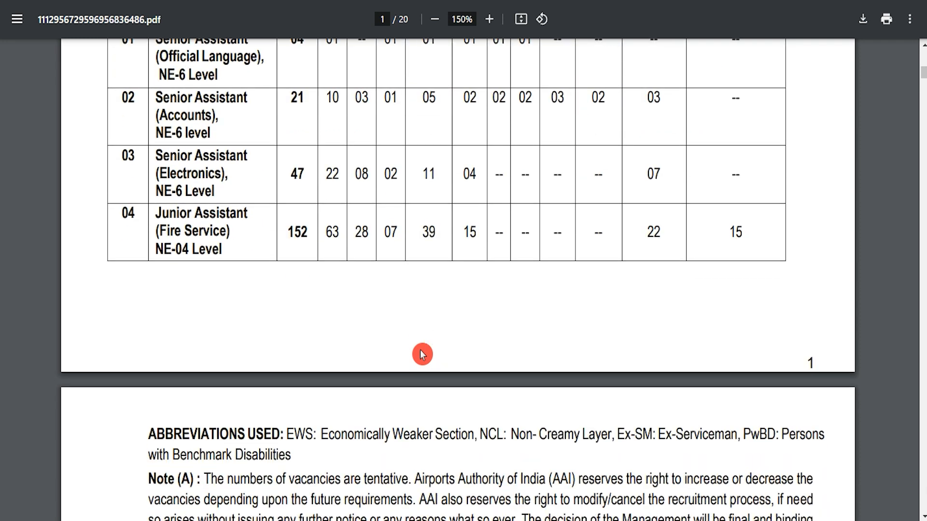
scroll(422, 355, "down", 17)
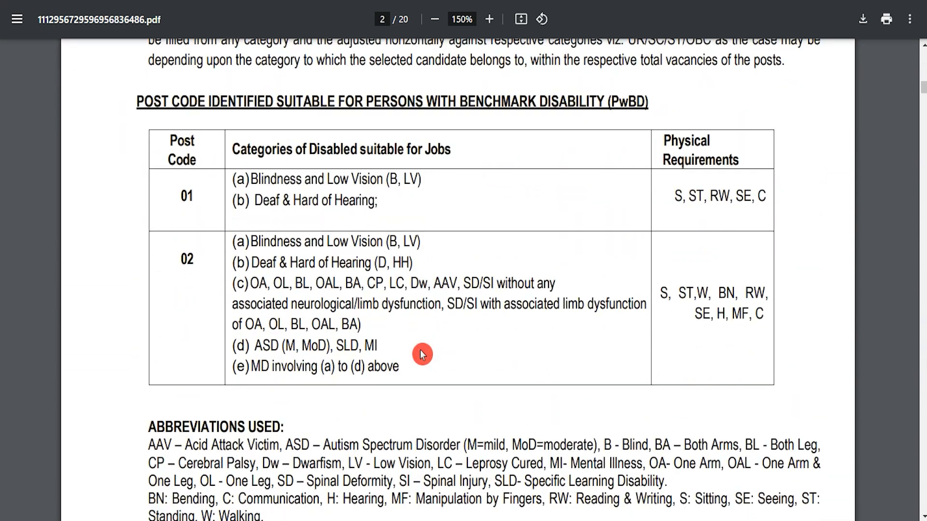
scroll(422, 354, "down", 20)
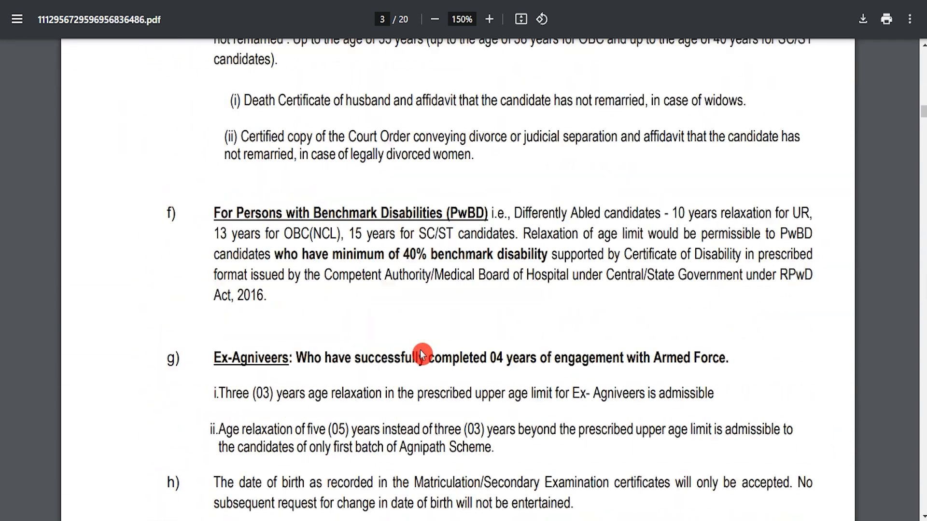
scroll(422, 354, "down", 8)
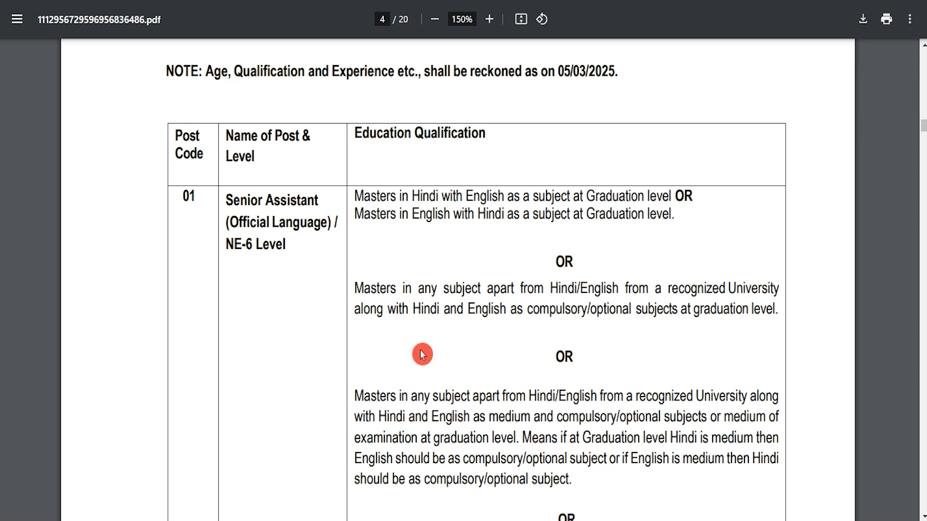
scroll(381, 293, "down", 9)
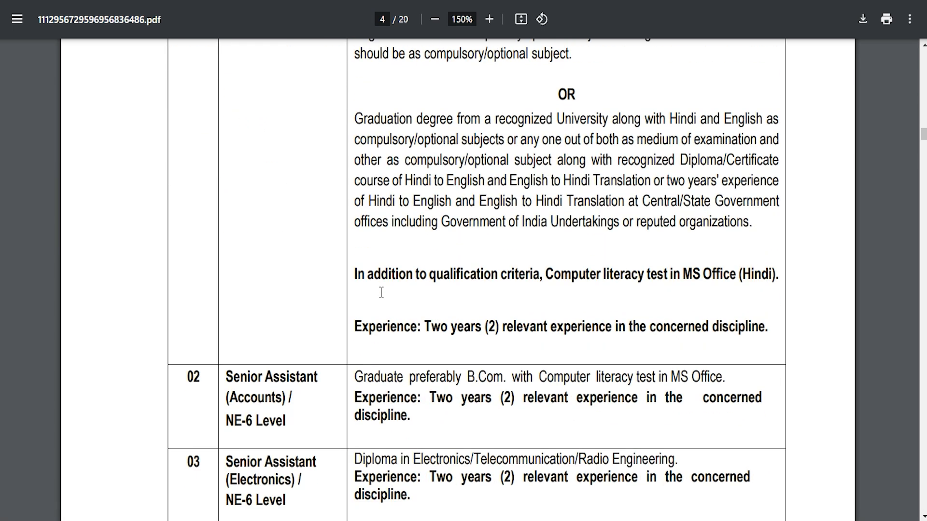
scroll(381, 293, "down", 3)
scroll(381, 292, "up", 12)
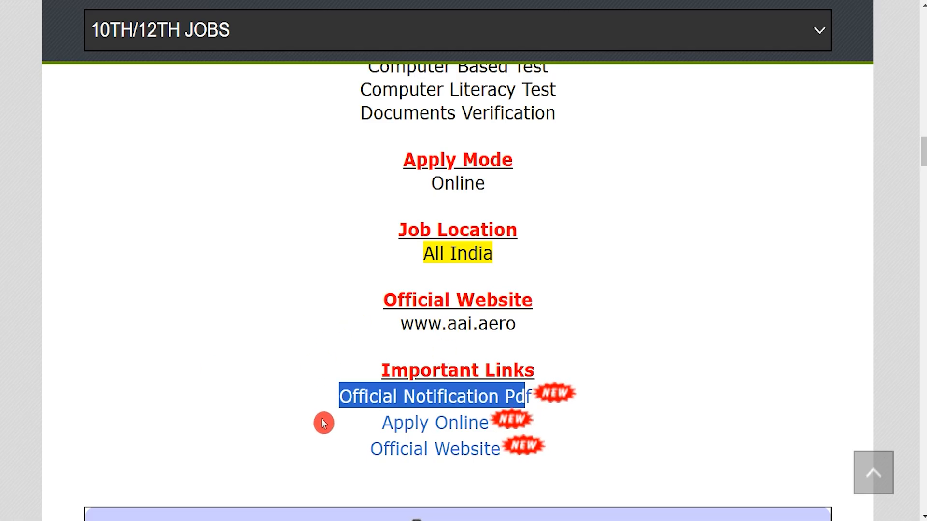
Open the login page of the AAI NR application portal and examine its User ID, Password and captcha fields
left_click_drag(358, 425, 487, 423)
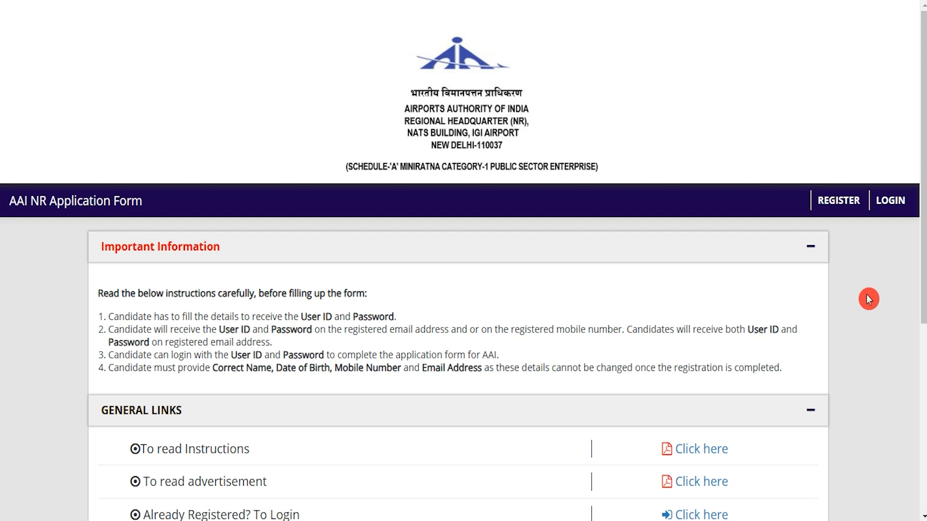
left_click(890, 200)
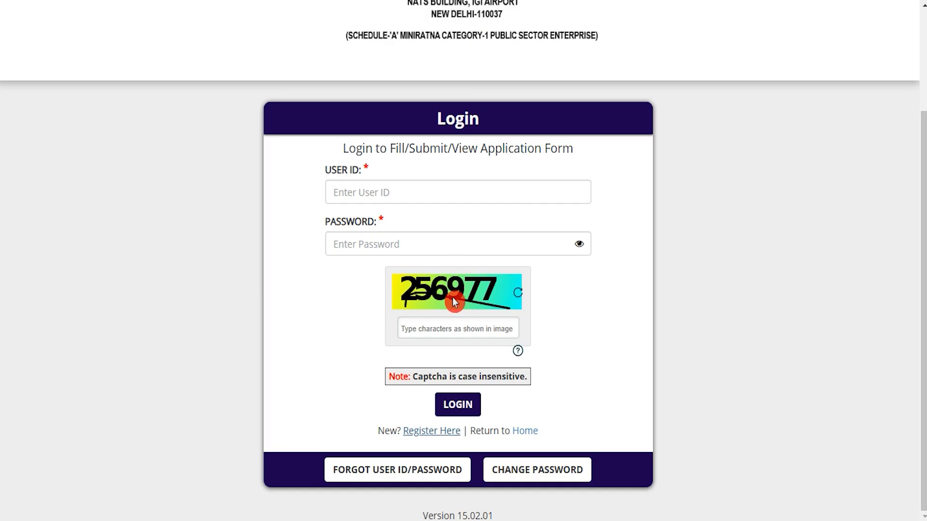
left_click(375, 191)
left_click_drag(338, 223, 379, 217)
left_click(375, 244)
left_click_drag(421, 284, 435, 333)
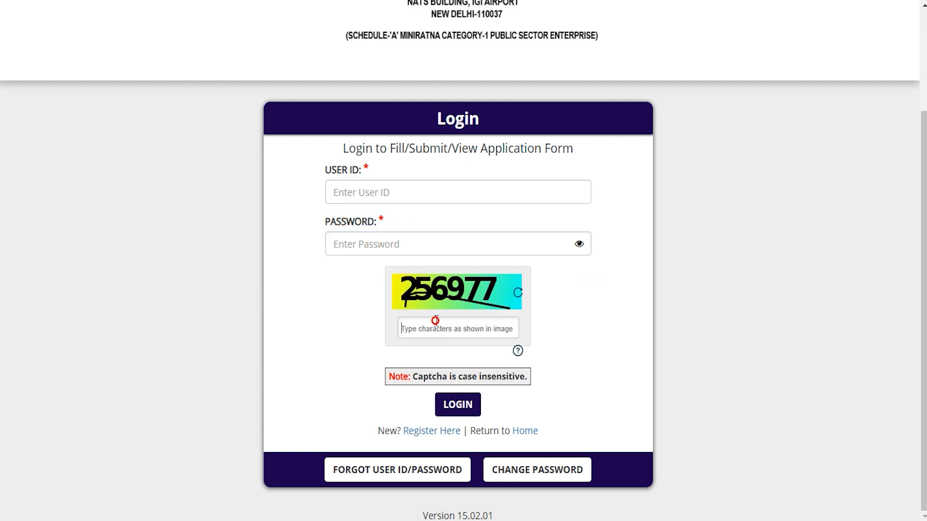
left_click(470, 417)
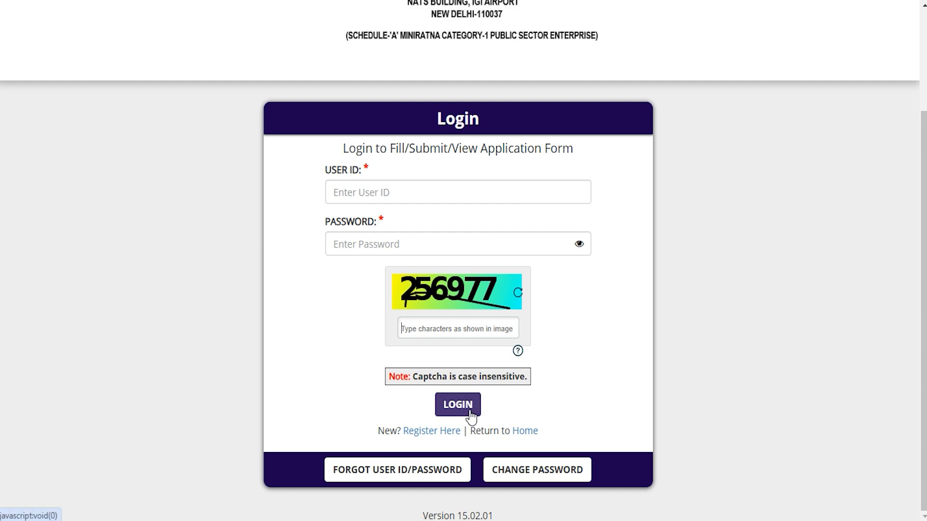
left_click(603, 404)
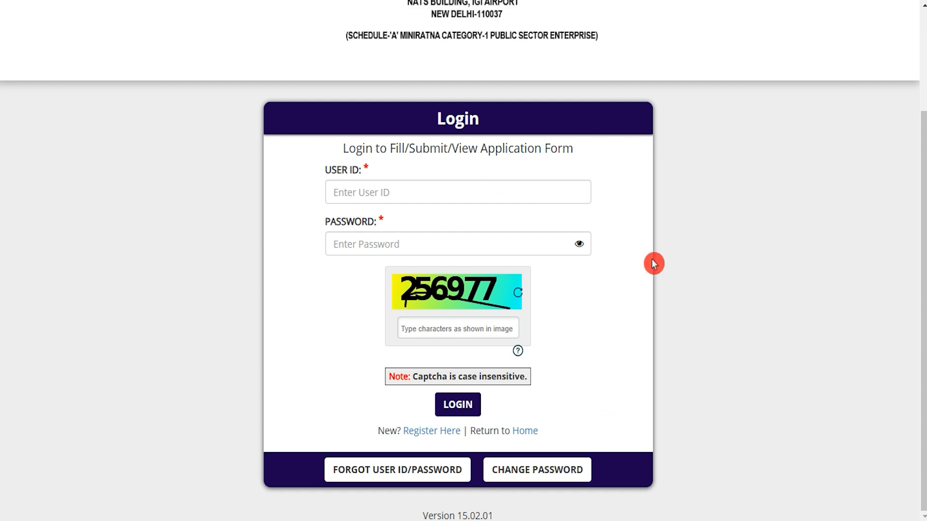
Open the AAI NR registration form and go to the Register to get User ID and Password section
left_click(434, 431)
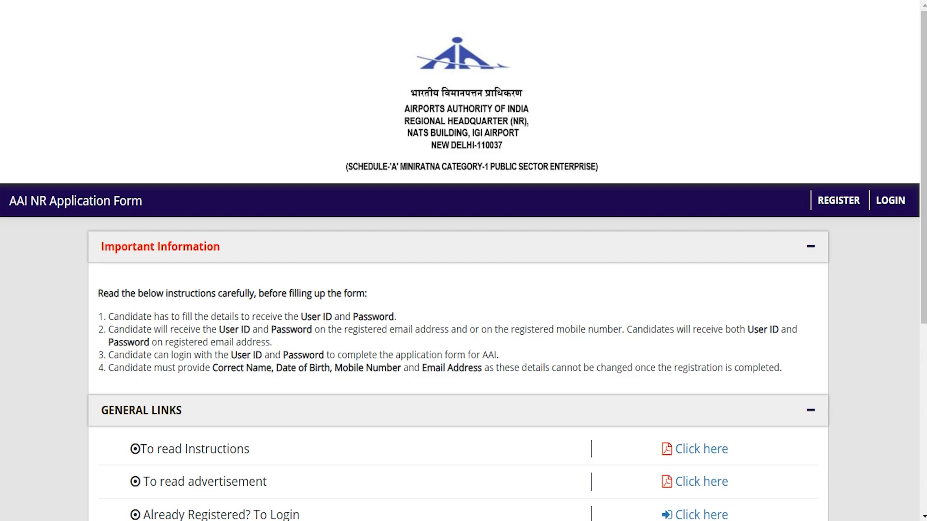
left_click(849, 200)
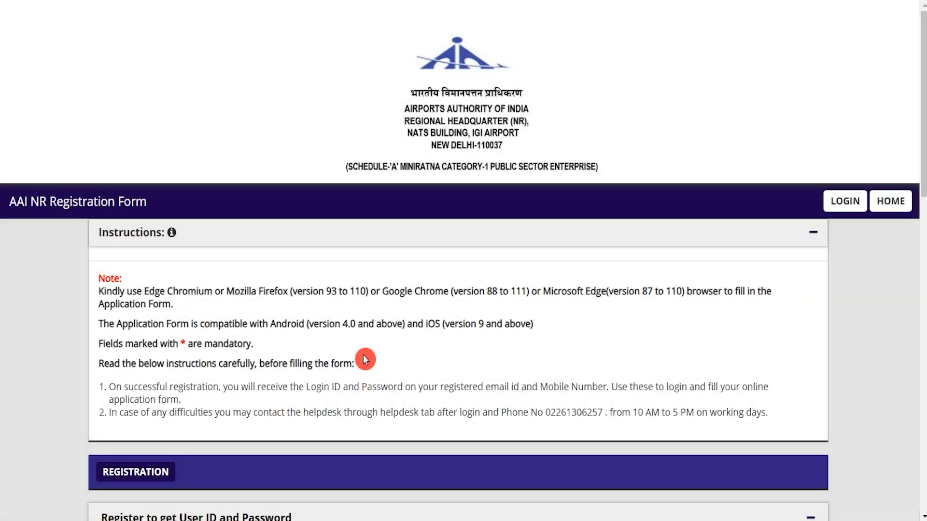
scroll(363, 355, "down", 5)
scroll(330, 312, "down", 3)
left_click(331, 309)
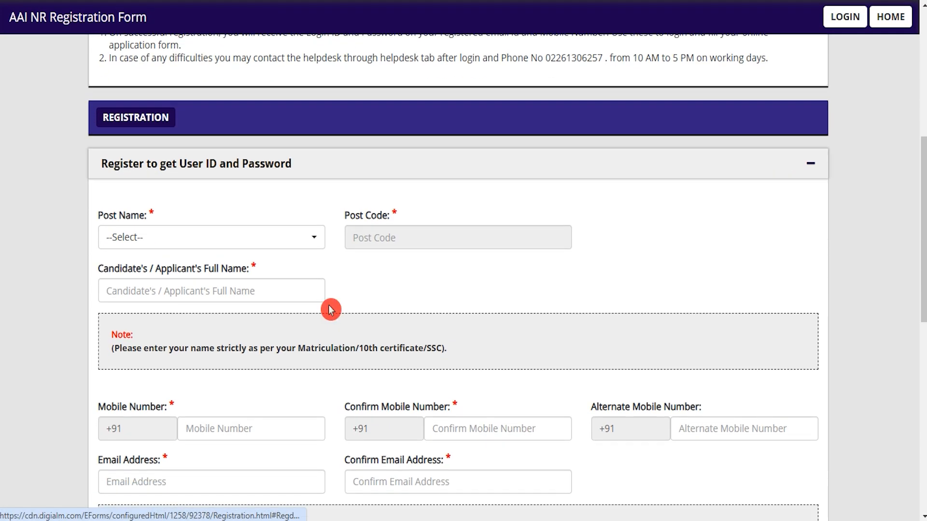
Set the post name to Junior Assistant (Fire Service) and enter the applicant's full name
left_click(273, 241)
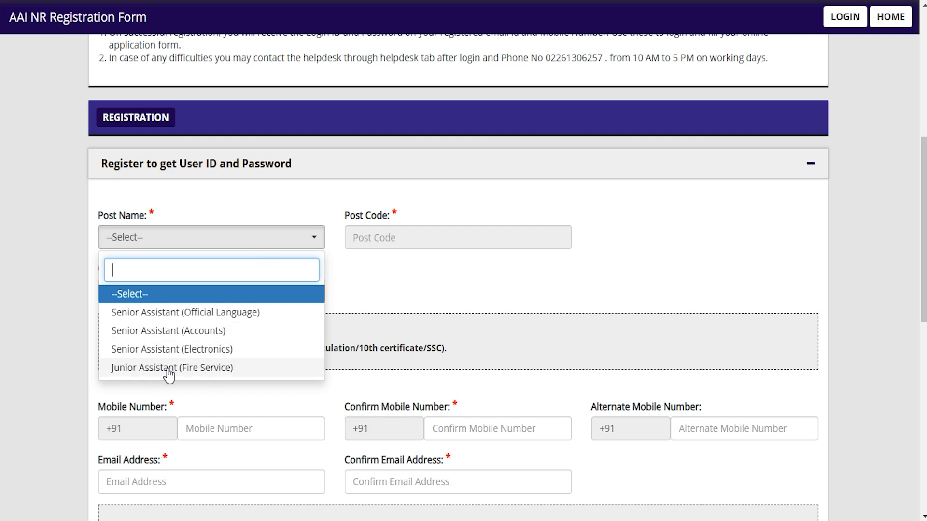
left_click(195, 371)
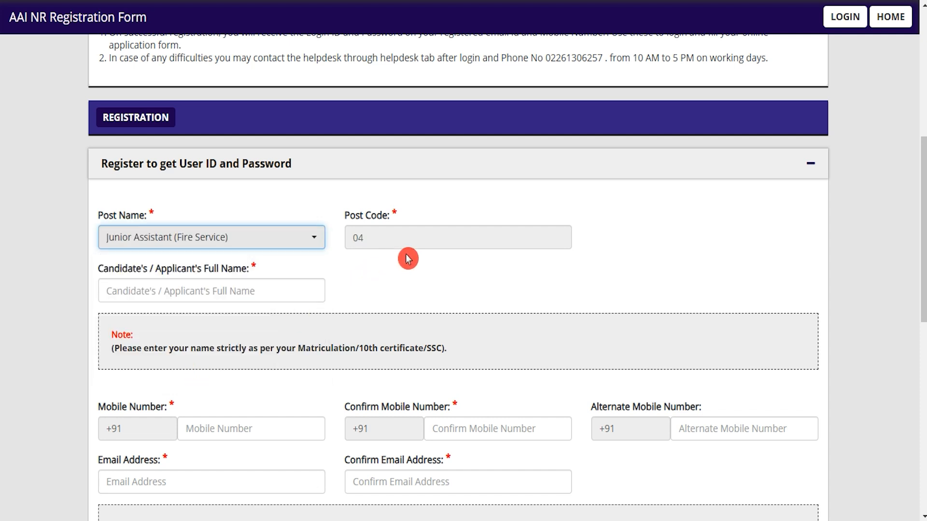
left_click(249, 239)
left_click(337, 229)
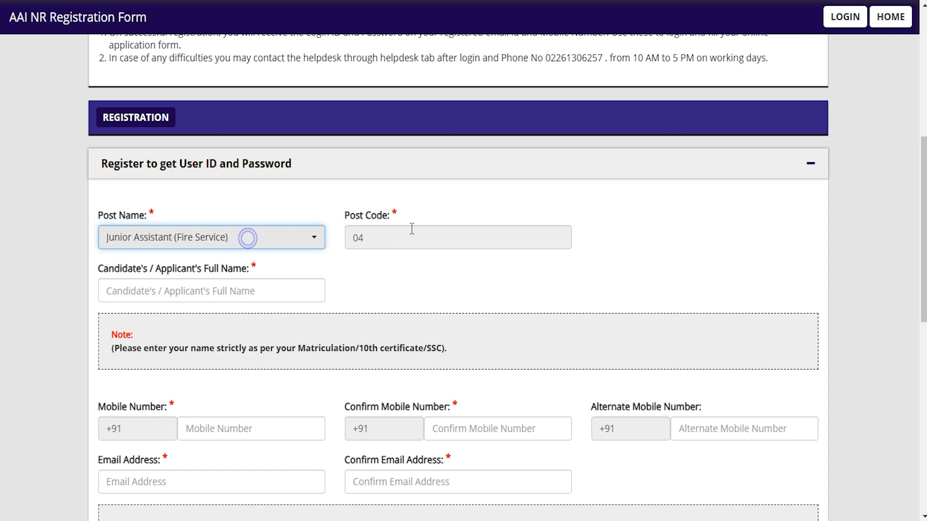
left_click(215, 291)
type("AMIT")
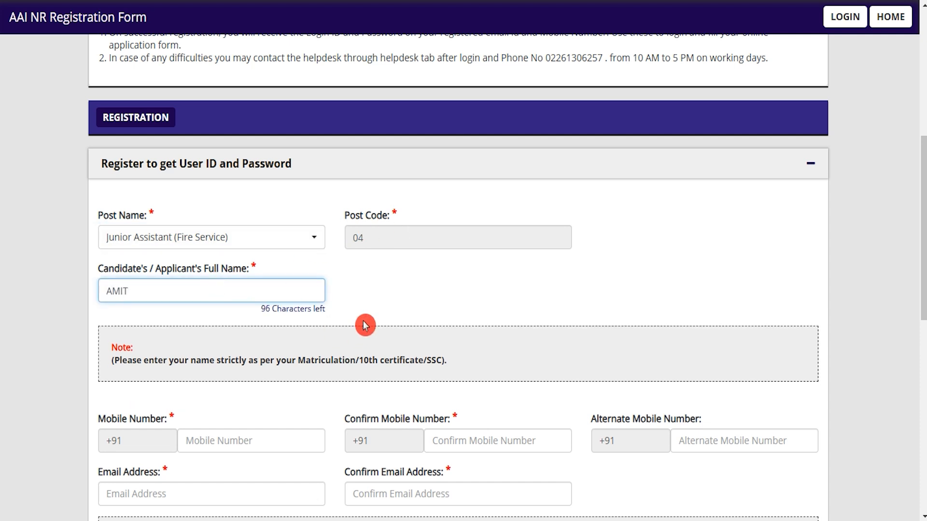
Examine the Mobile Number, Confirm Mobile Number and Alternate Mobile Number fields of the registration form
scroll(364, 325, "down", 1)
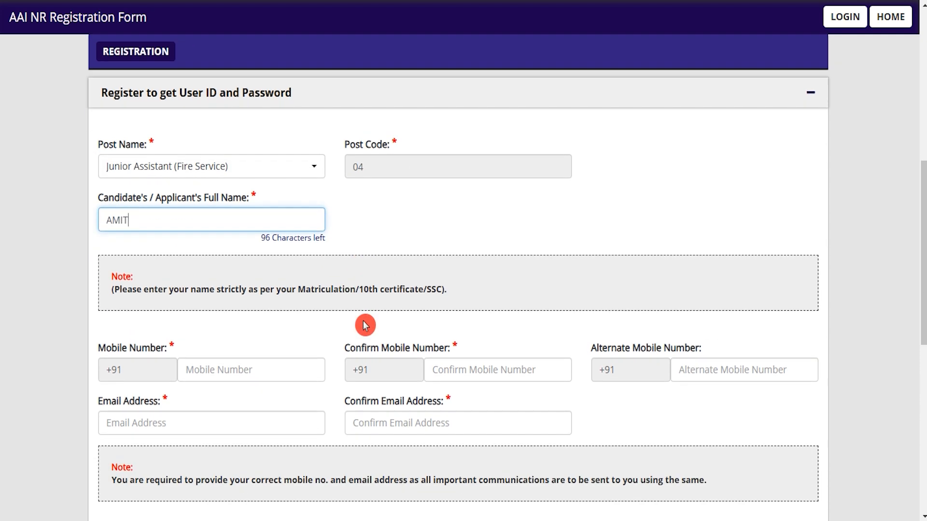
left_click_drag(126, 346, 261, 339)
left_click_drag(379, 344, 451, 337)
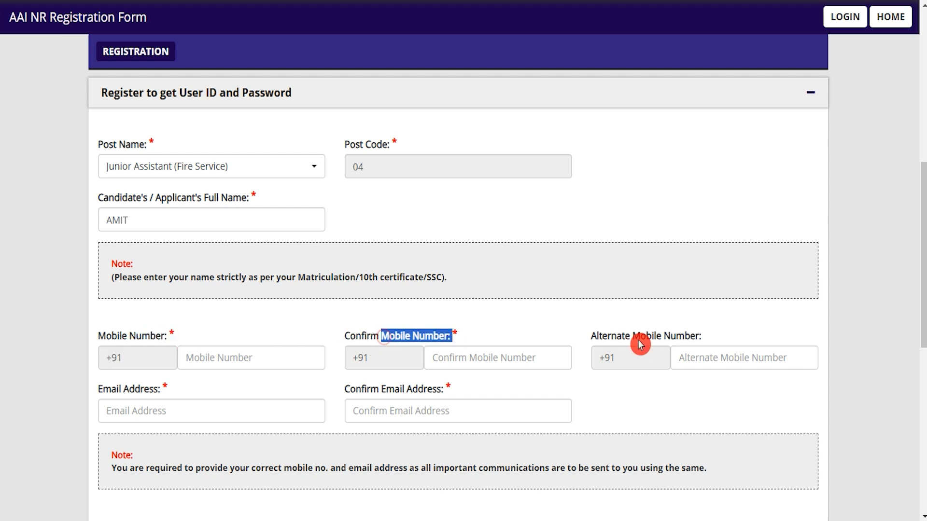
left_click_drag(612, 341, 689, 343)
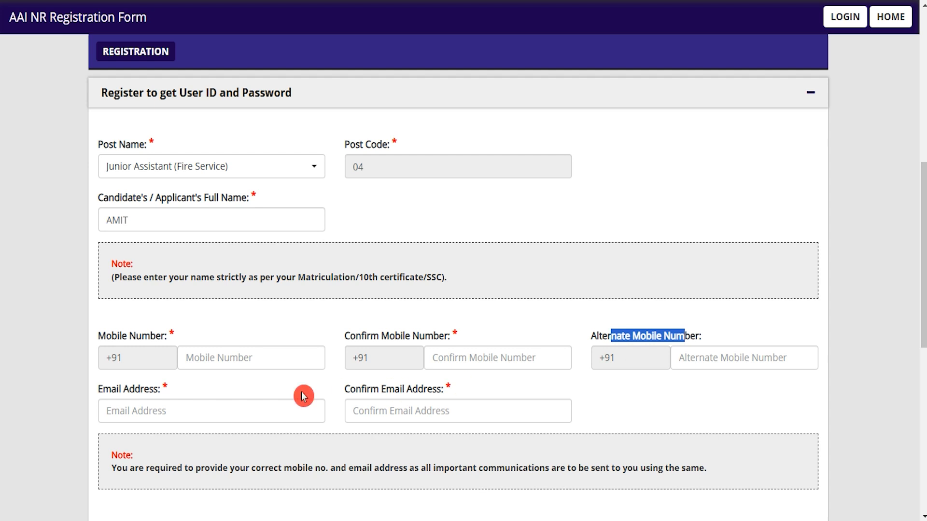
Examine the Email Address and Confirm Email Address fields of the registration form
left_click_drag(118, 389, 172, 393)
left_click_drag(365, 389, 457, 389)
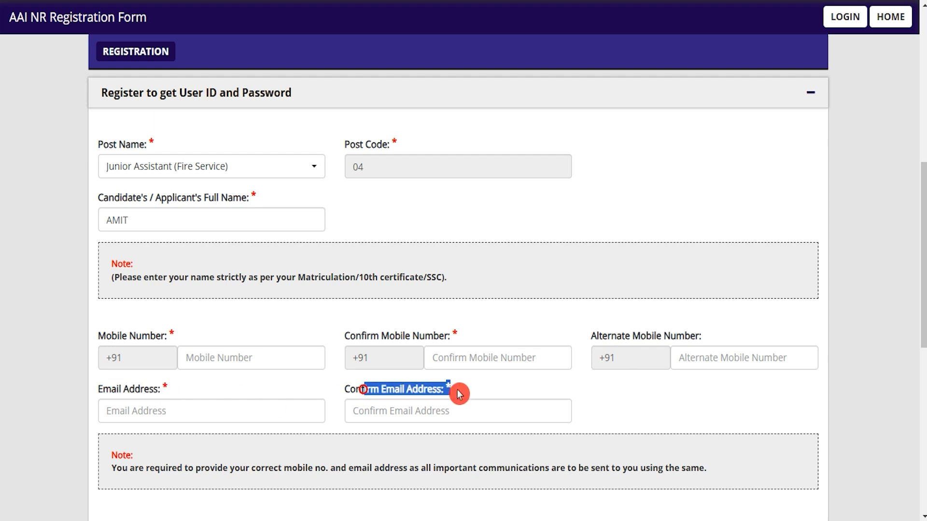
Generate an OTP for the registration and go to the image text field of the captcha authentication
scroll(397, 393, "down", 3)
scroll(396, 393, "down", 2)
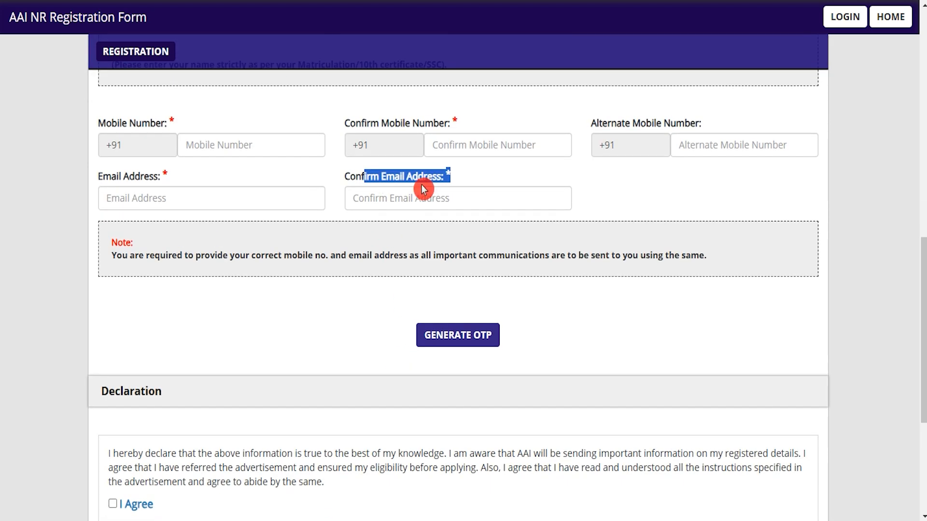
scroll(378, 315, "down", 3)
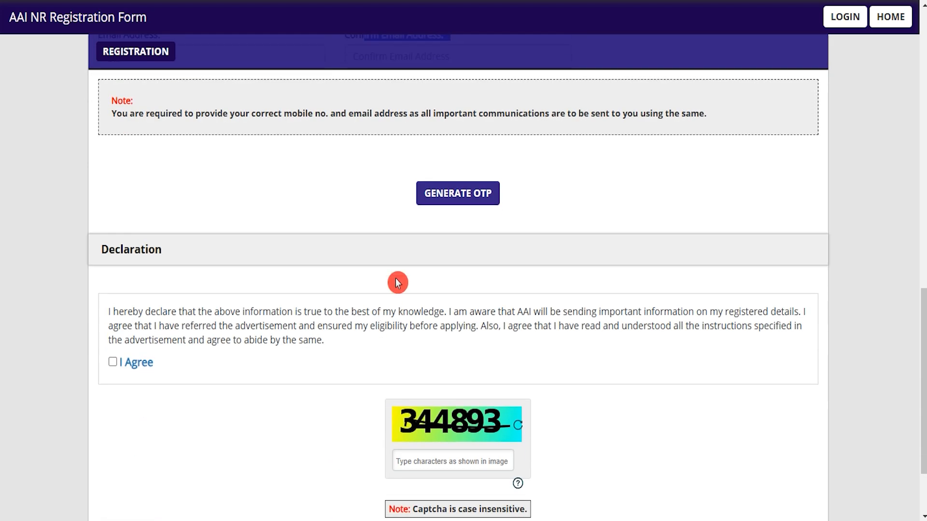
left_click(460, 195)
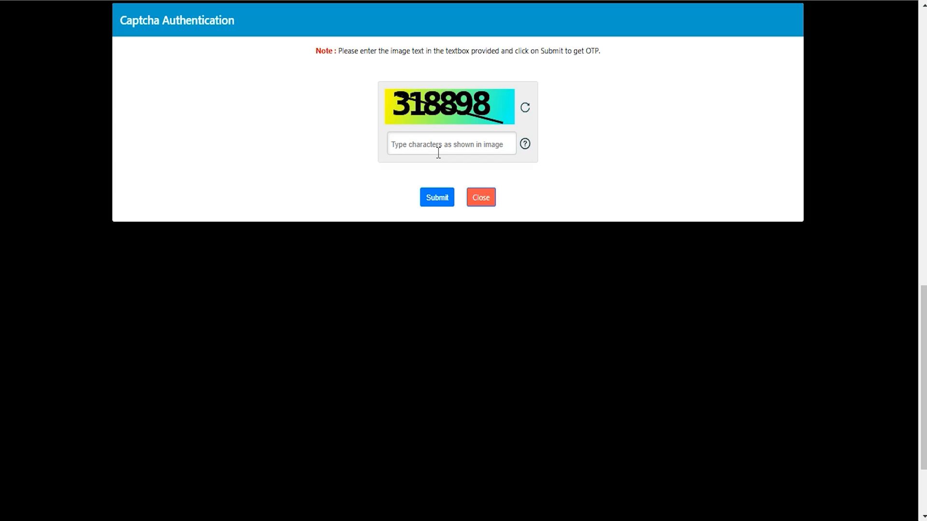
left_click_drag(410, 106, 467, 103)
left_click(444, 140)
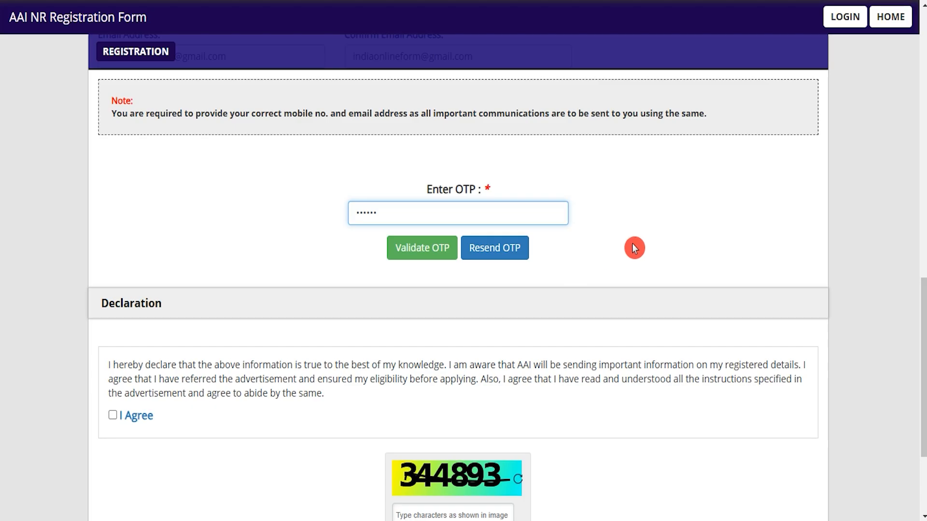
Examine the OTP entry field and its Validate OTP and Resend OTP options
left_click(632, 244)
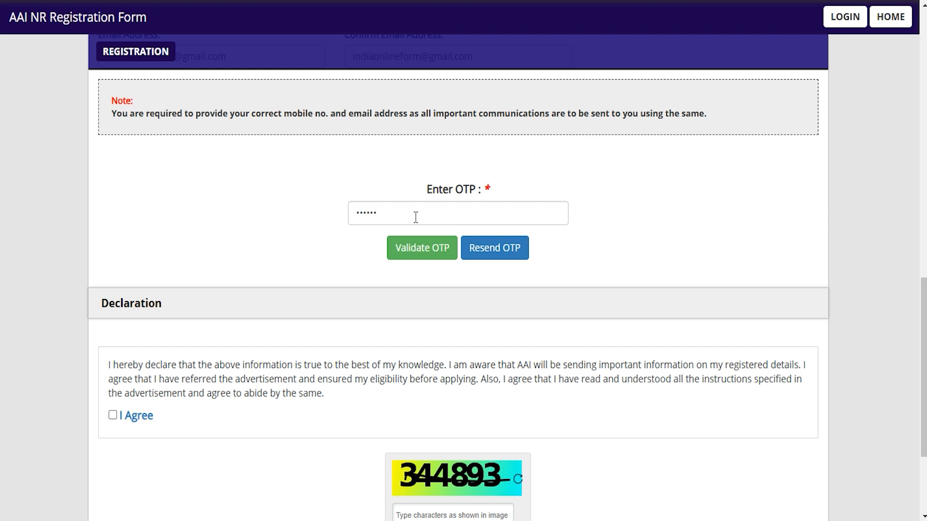
left_click(598, 217)
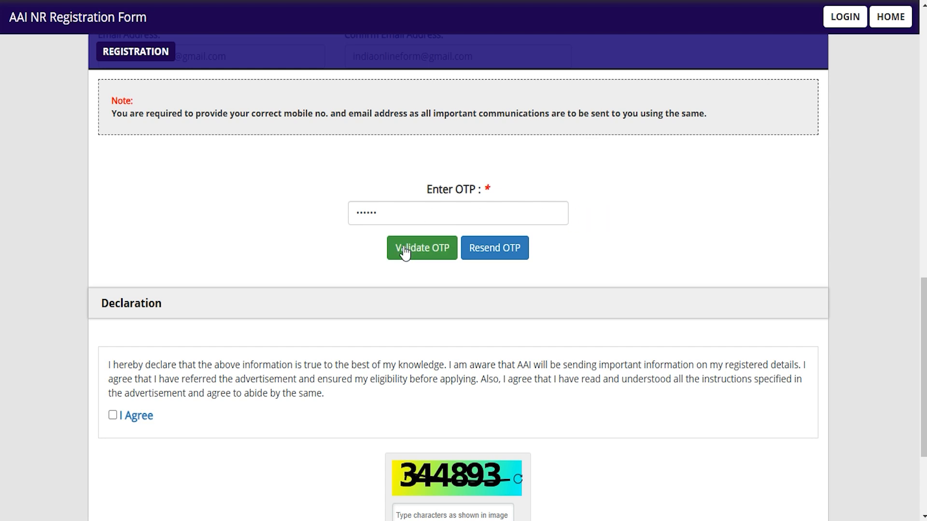
left_click(413, 278)
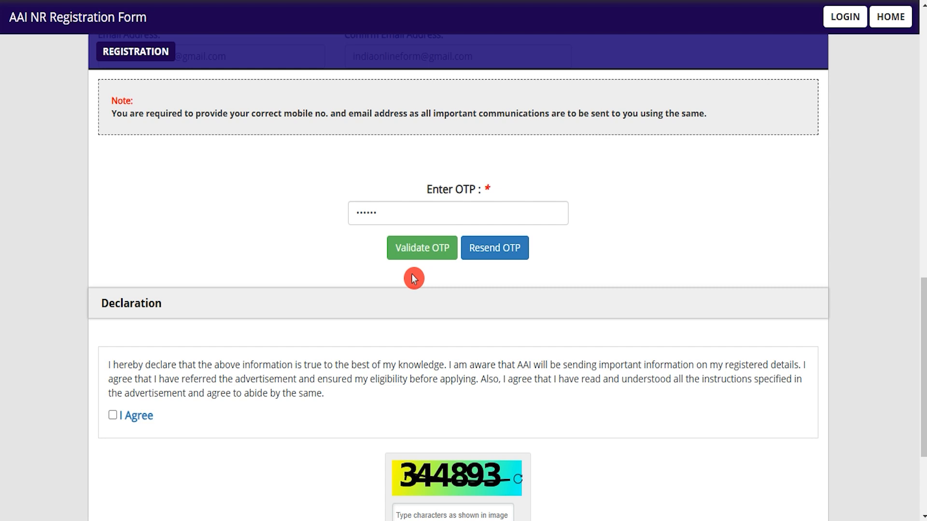
Agree to the declaration and submit the registration with the captcha and verified details completed
scroll(412, 278, "down", 3)
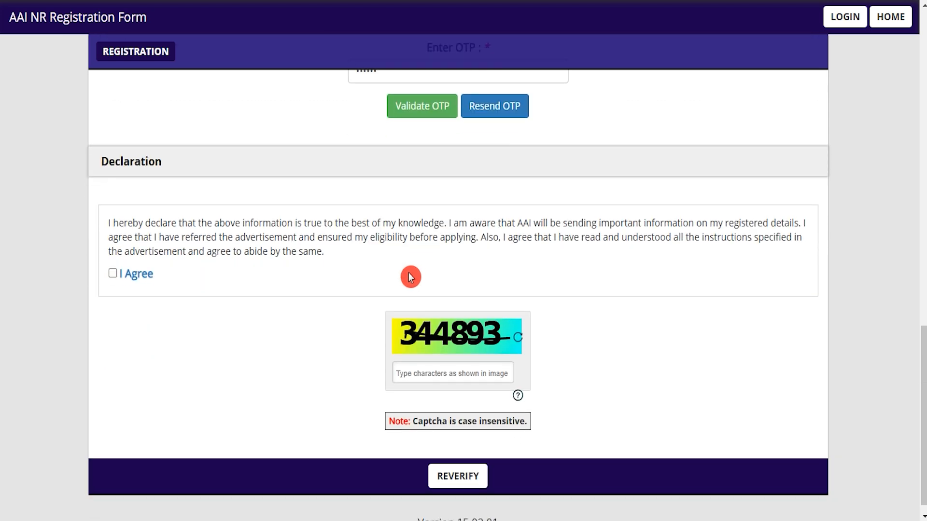
left_click(127, 265)
left_click(534, 420)
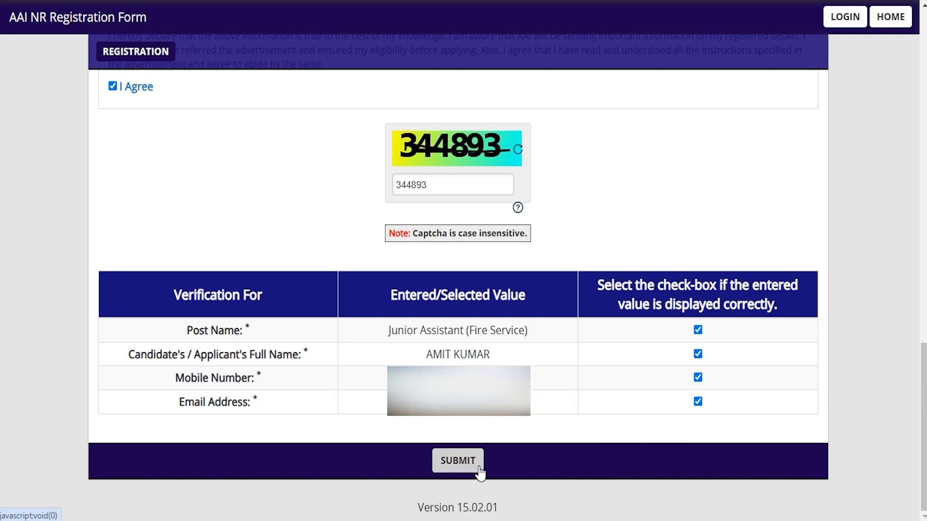
left_click(458, 461)
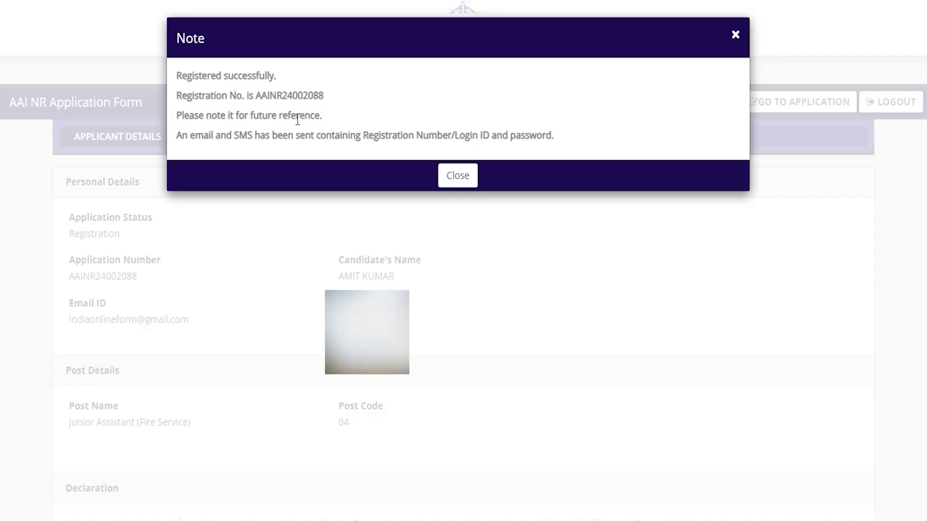
Read the registration number in the note, close the note and go to the application form
left_click_drag(193, 73, 247, 76)
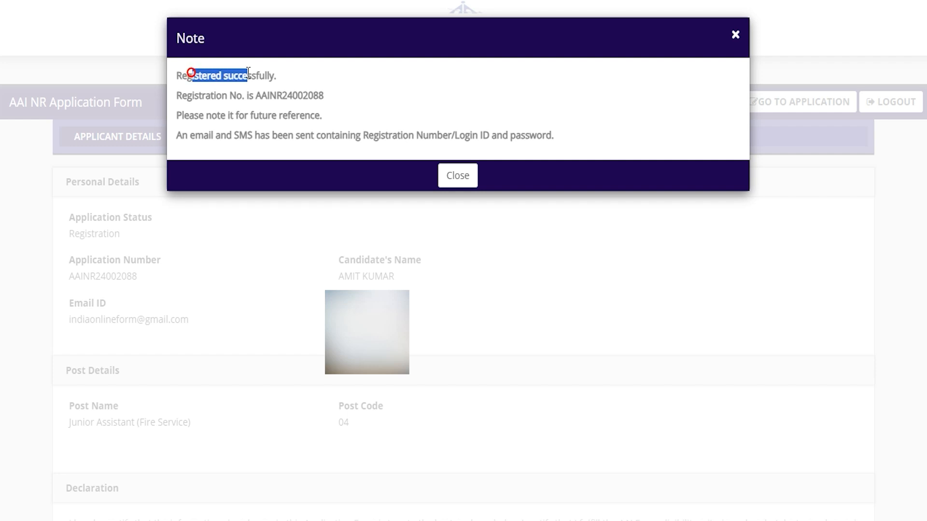
left_click_drag(261, 98, 305, 99)
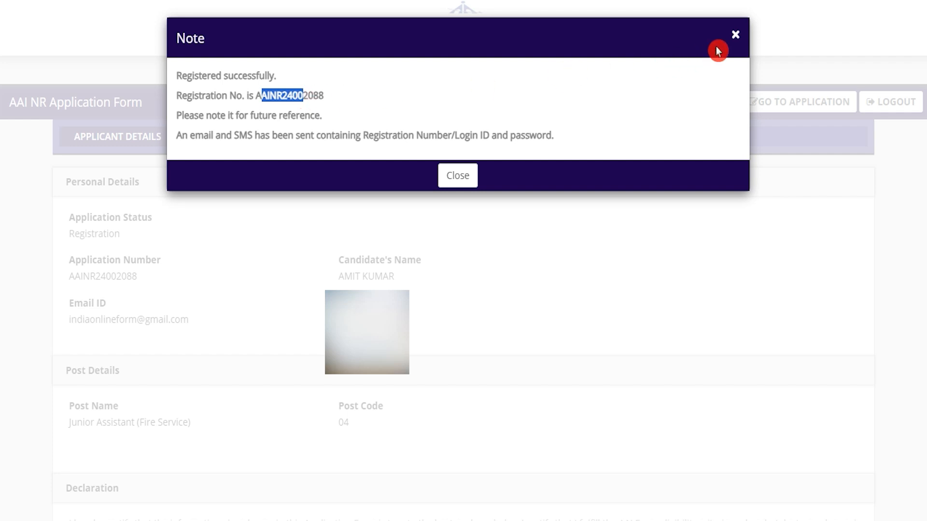
left_click(464, 182)
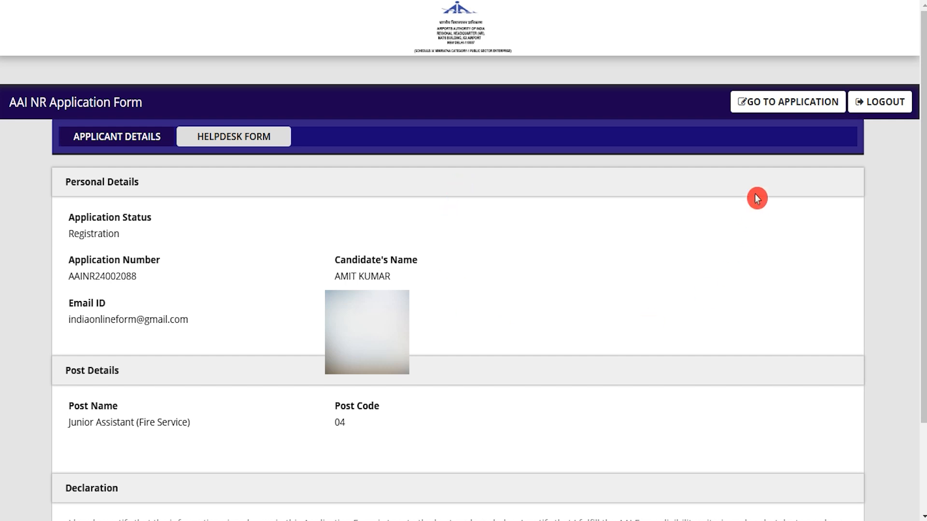
left_click(787, 107)
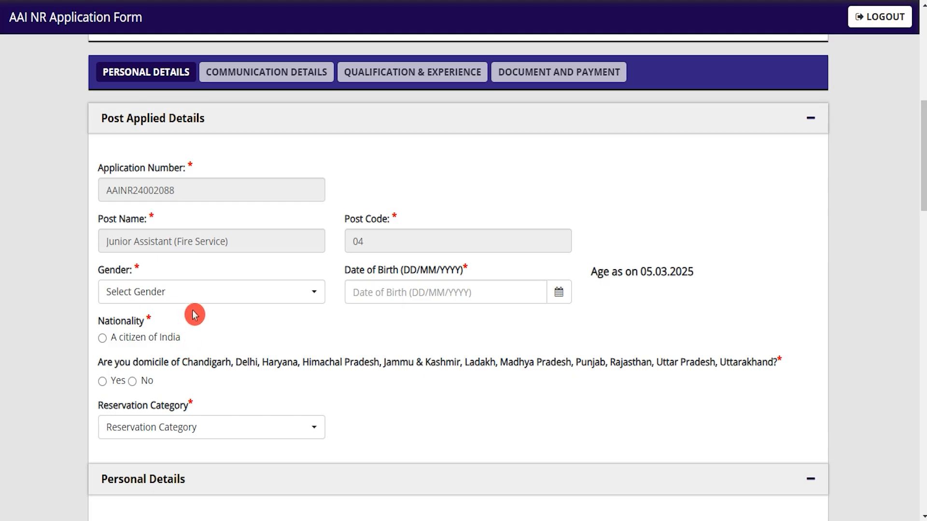
Set the gender to Male and the nationality to A citizen of India in the post applied details
left_click(196, 299)
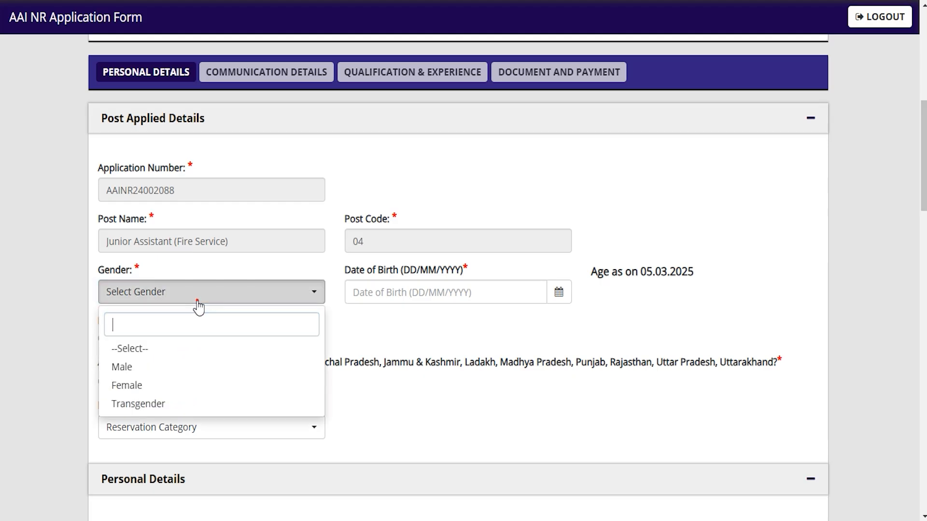
left_click(140, 367)
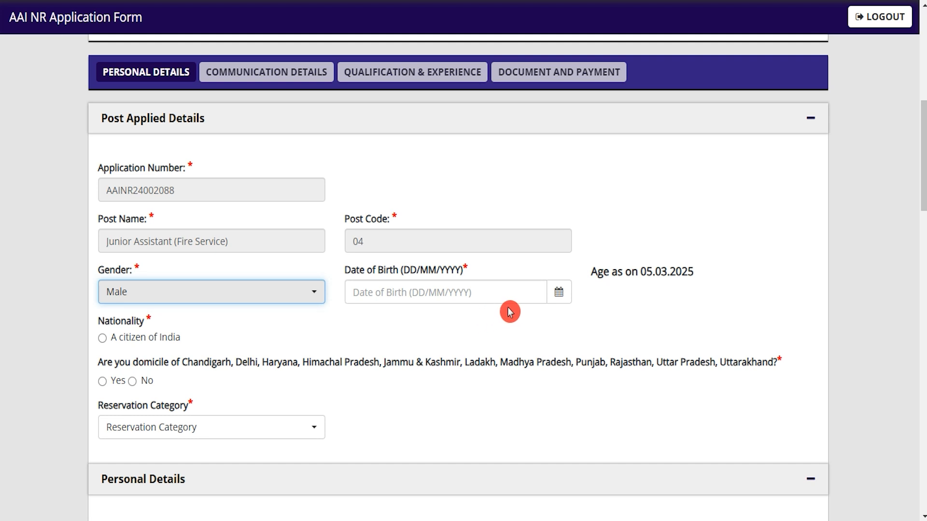
left_click(559, 295)
left_click(502, 333)
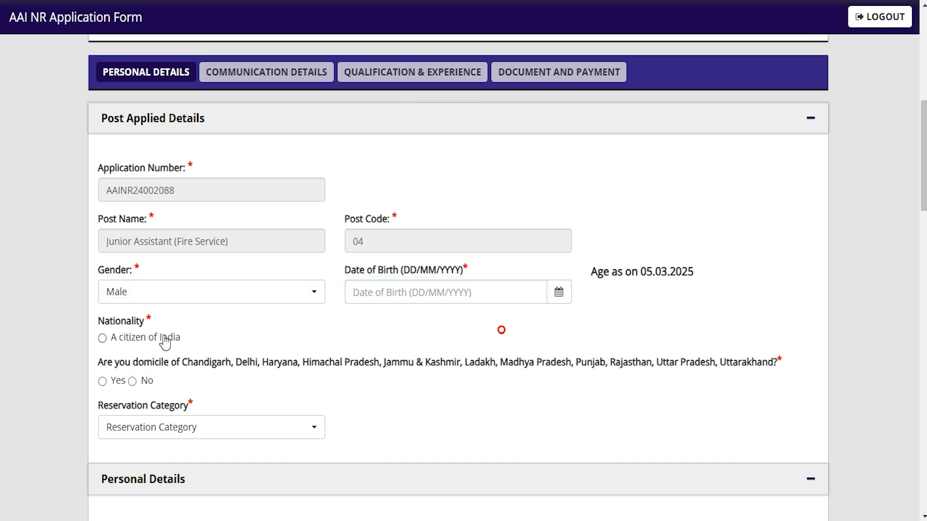
left_click(104, 338)
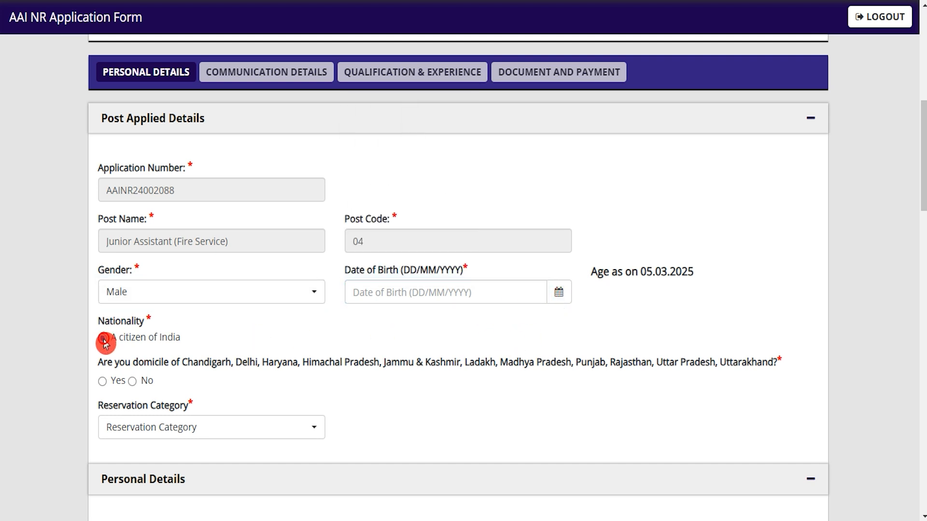
Answer Yes to the domicile question with Uttar Pradesh as domicile state, and set the reservation category to SC
left_click(102, 382)
scroll(137, 309, "down", 1)
left_click_drag(187, 309, 749, 308)
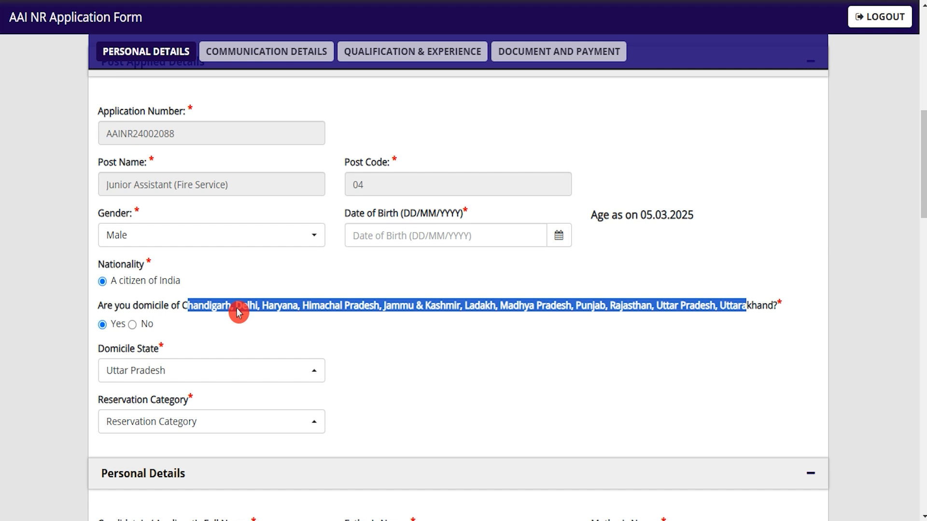
left_click(102, 324)
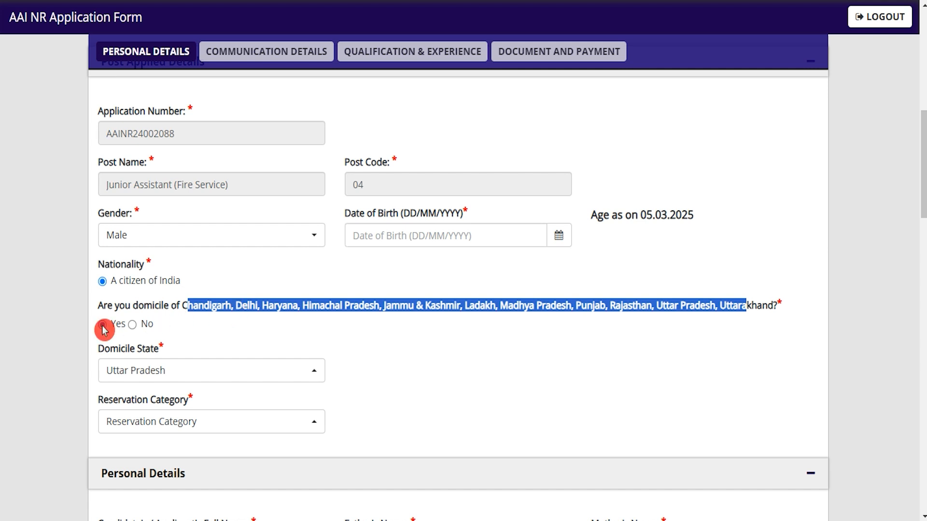
left_click(145, 371)
left_click(151, 326)
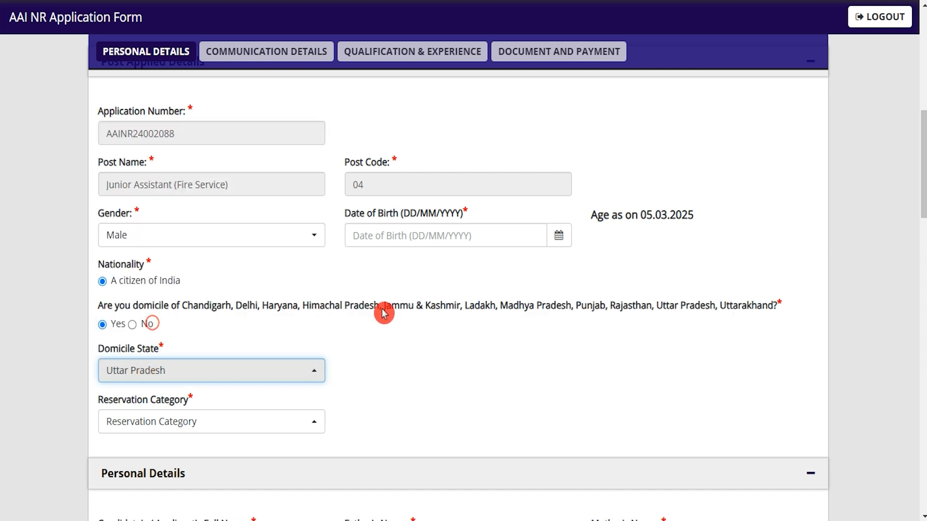
left_click(172, 425)
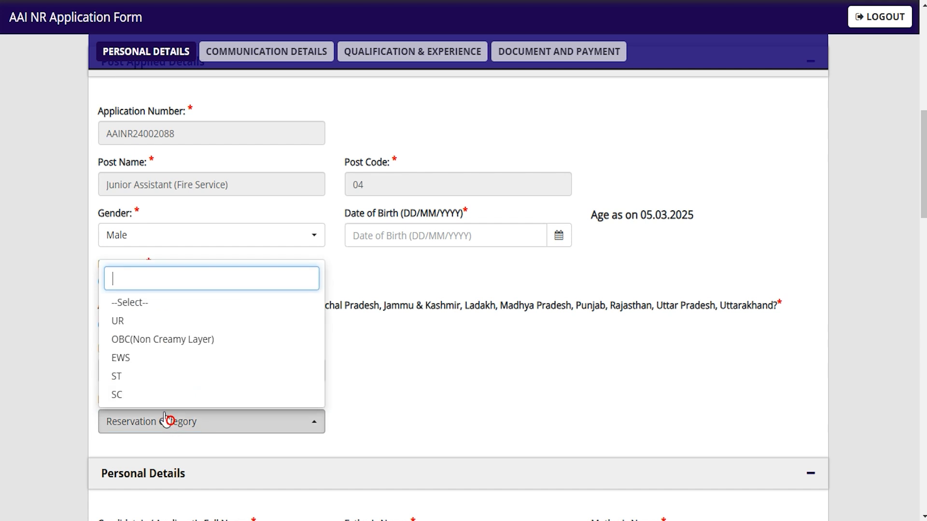
left_click(128, 395)
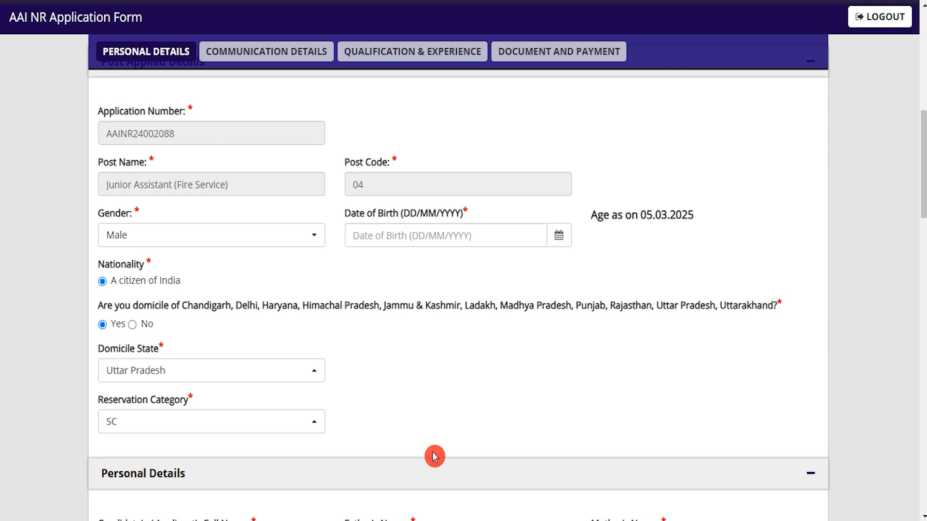
Fill in the father's and mother's names and set the marital status to Unmarried in the personal details
scroll(434, 456, "down", 7)
left_click(380, 215)
type("RAKESH")
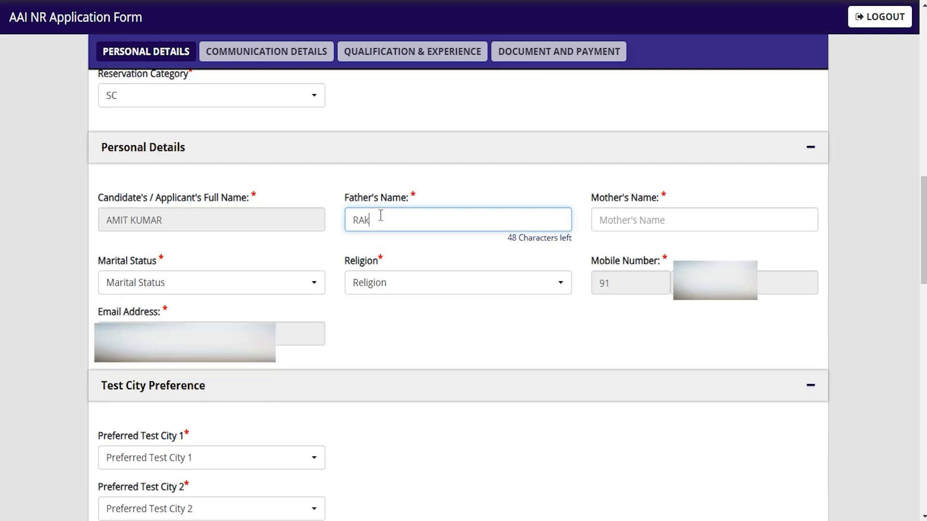
left_click(615, 222)
type("REENA")
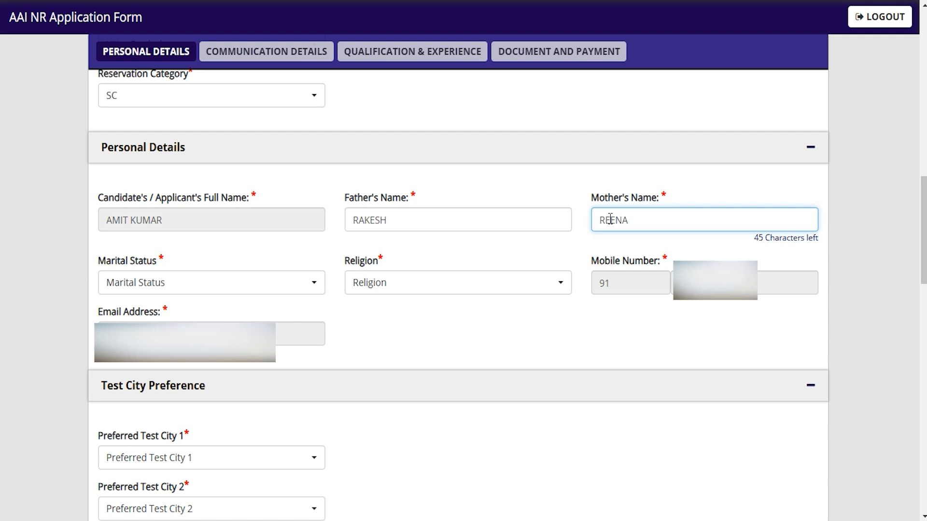
left_click(277, 290)
left_click(271, 282)
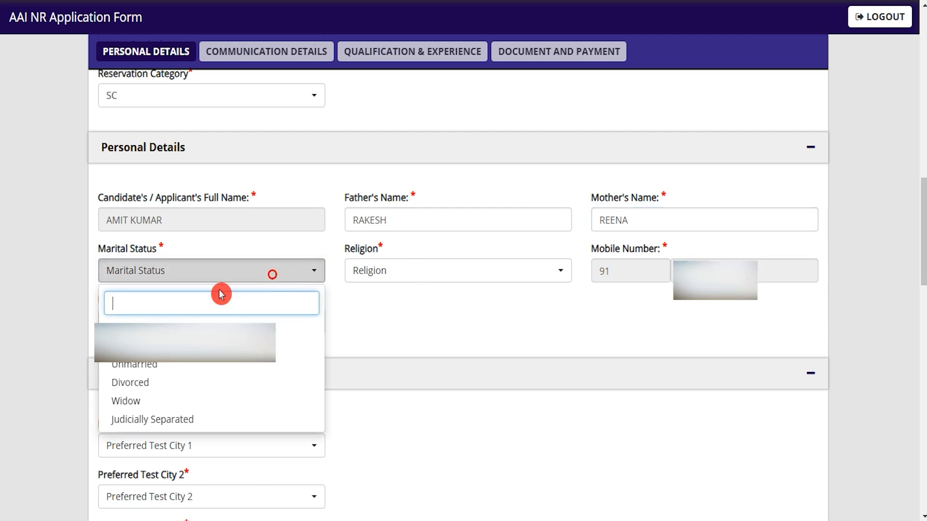
left_click(159, 369)
Set the preferred test cities 1 to 3 to Delhi/NCR, Lucknow and Roorkee
scroll(416, 149, "down", 6)
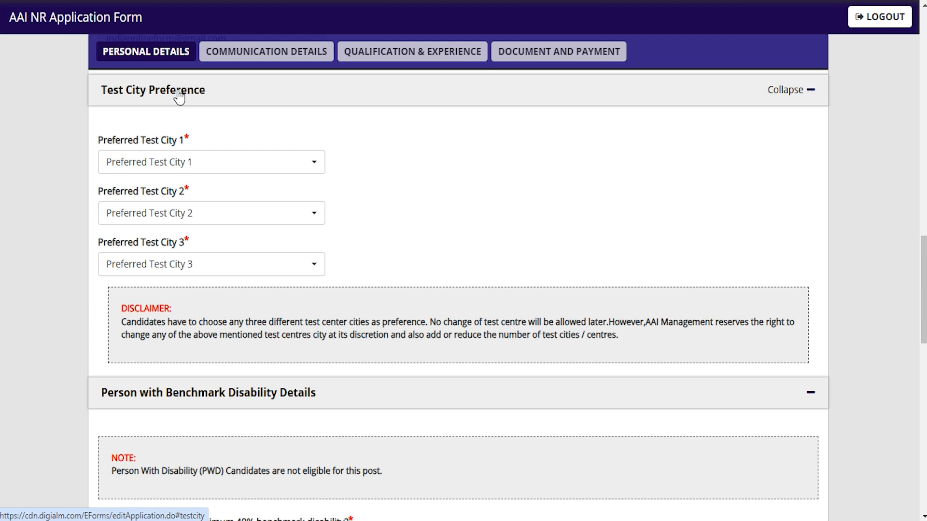
left_click(202, 169)
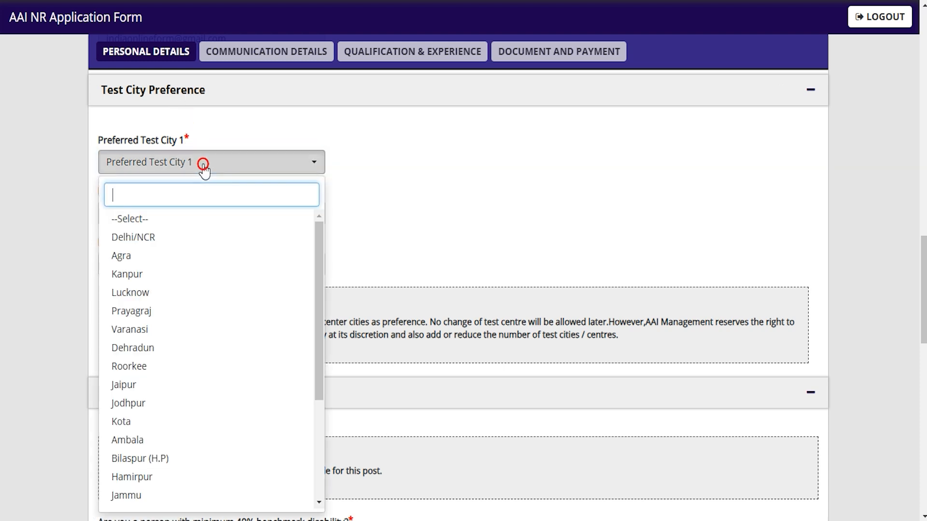
left_click(160, 247)
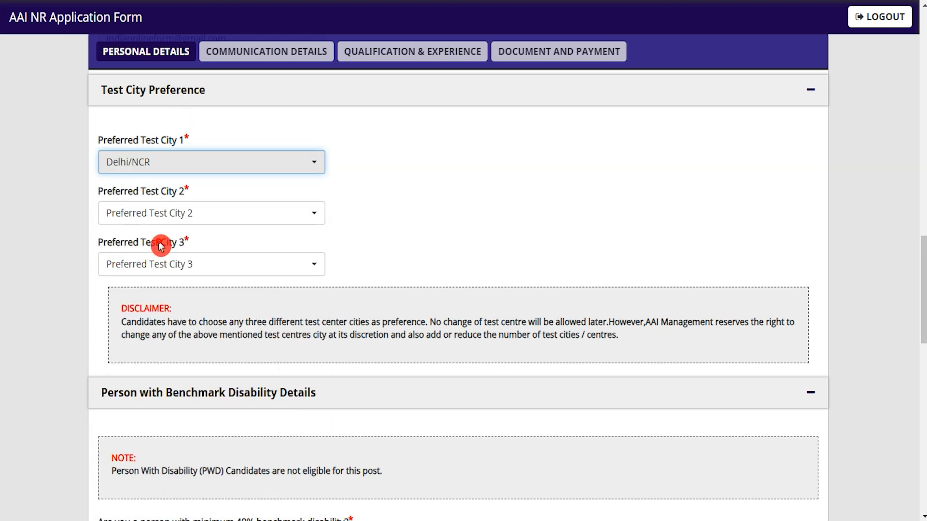
left_click(217, 213)
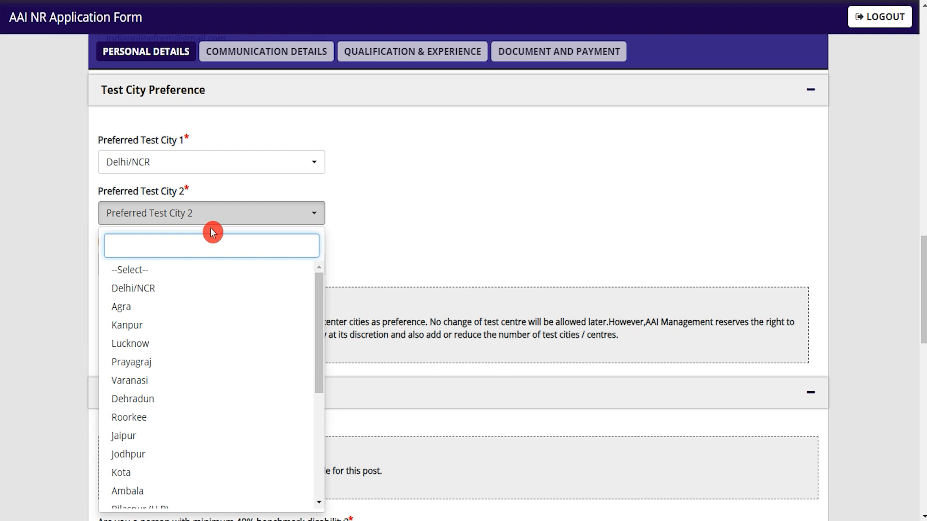
left_click(137, 344)
left_click(184, 265)
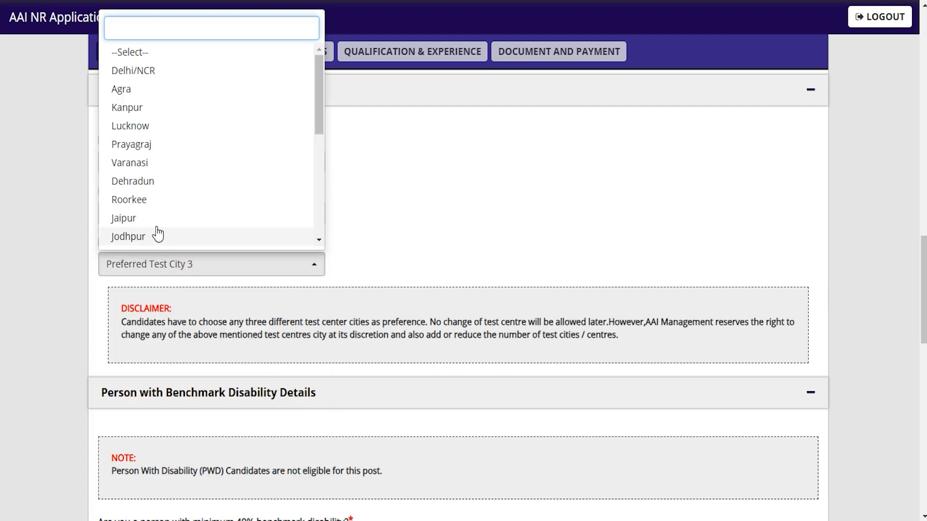
left_click(136, 199)
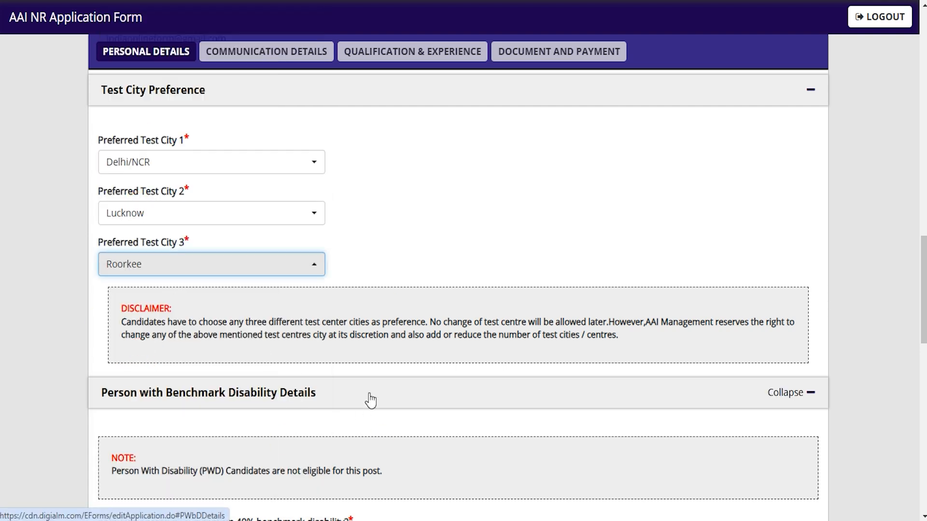
Answer No to the minimum 40% benchmark disability question in the Person with Benchmark Disability details
scroll(370, 400, "down", 5)
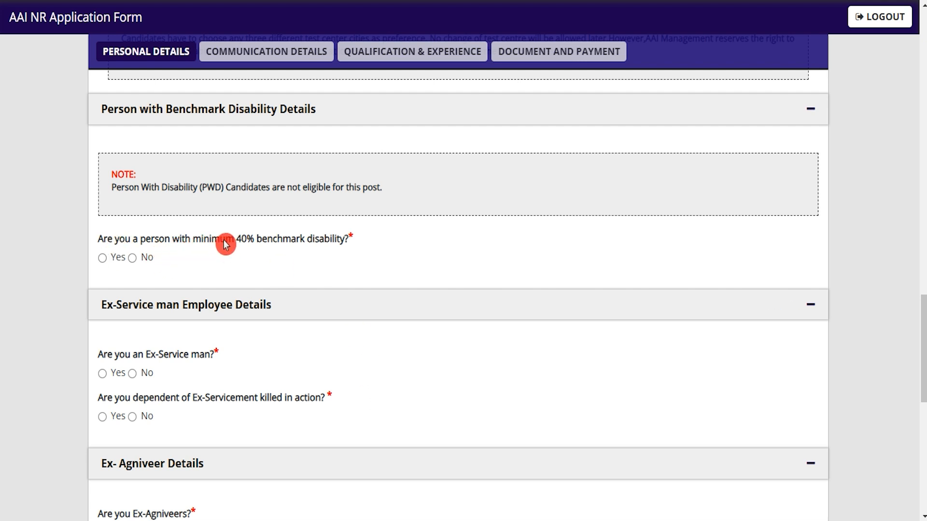
left_click_drag(241, 240, 299, 240)
left_click(102, 258)
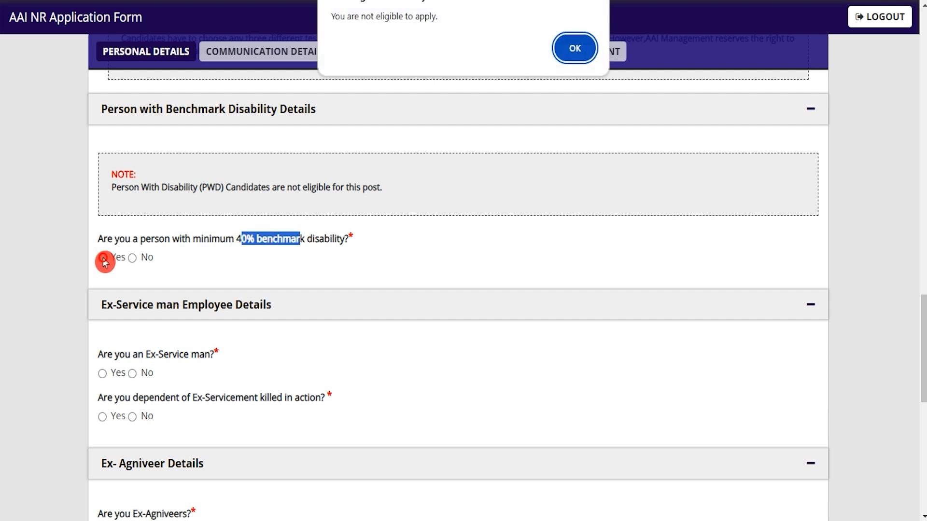
left_click(574, 49)
left_click(105, 261)
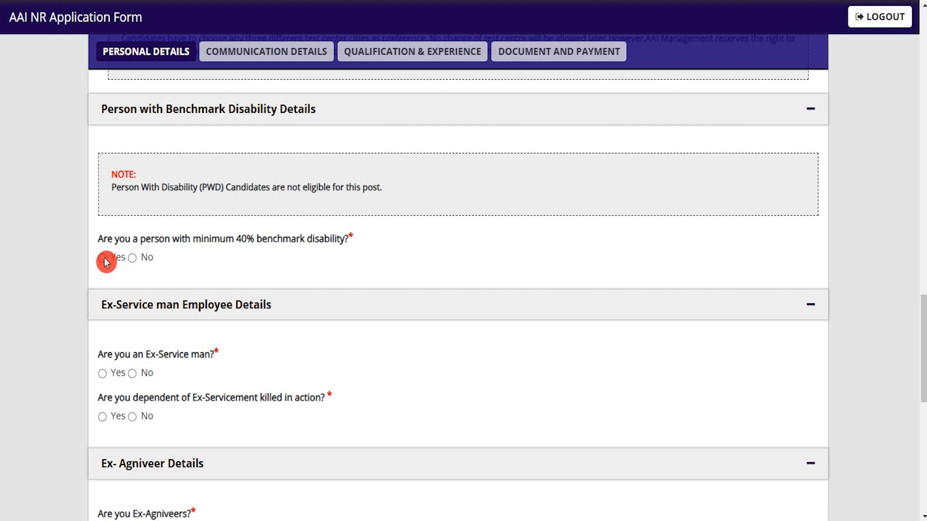
left_click(132, 260)
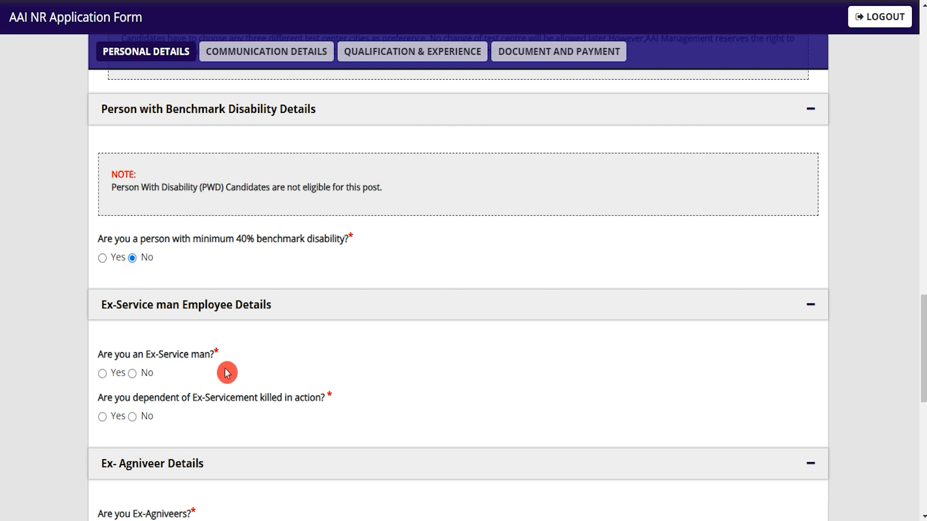
Answer No to both being an ex-serviceman and being a dependent of ex-servicemen killed in action
scroll(208, 364, "down", 2)
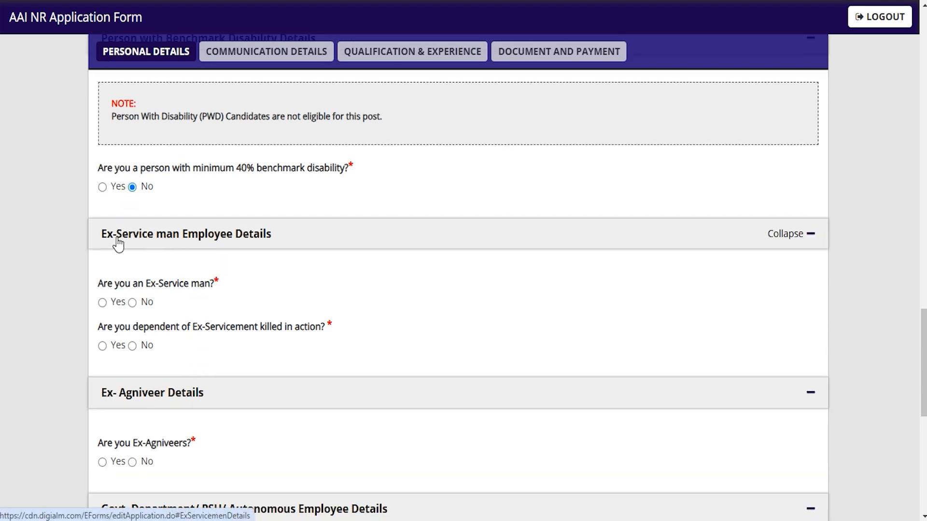
left_click(102, 303)
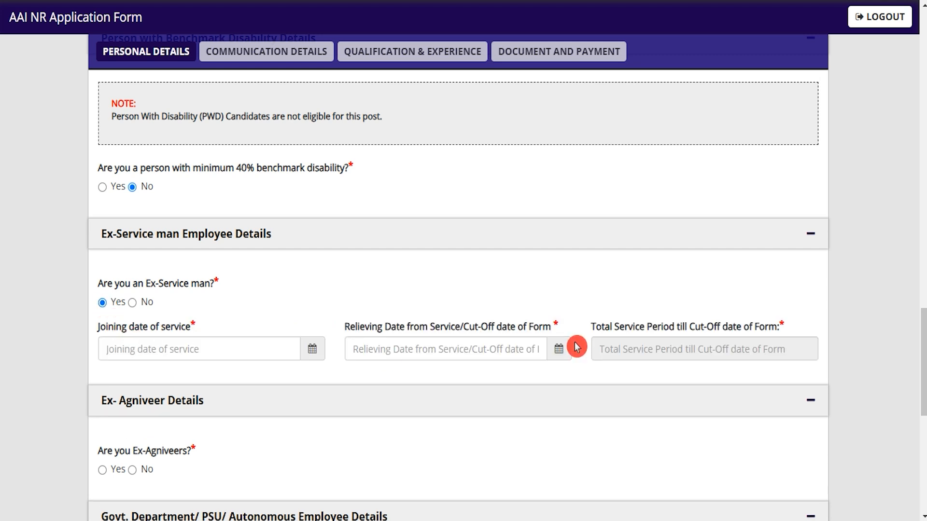
left_click(133, 304)
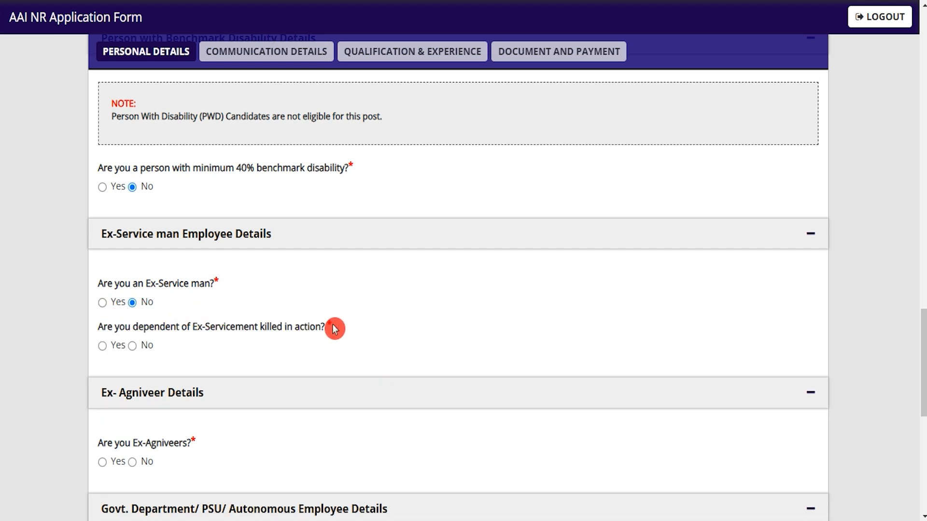
left_click_drag(119, 327, 314, 333)
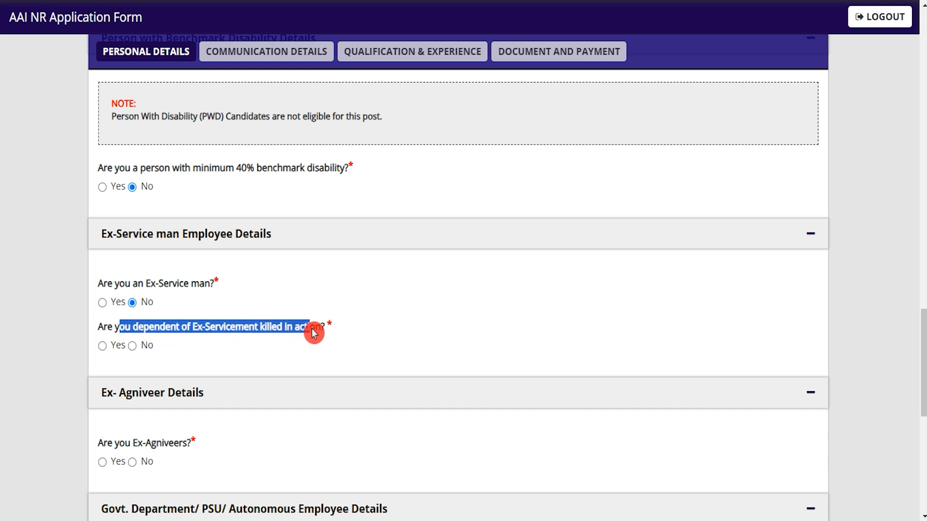
left_click(102, 346)
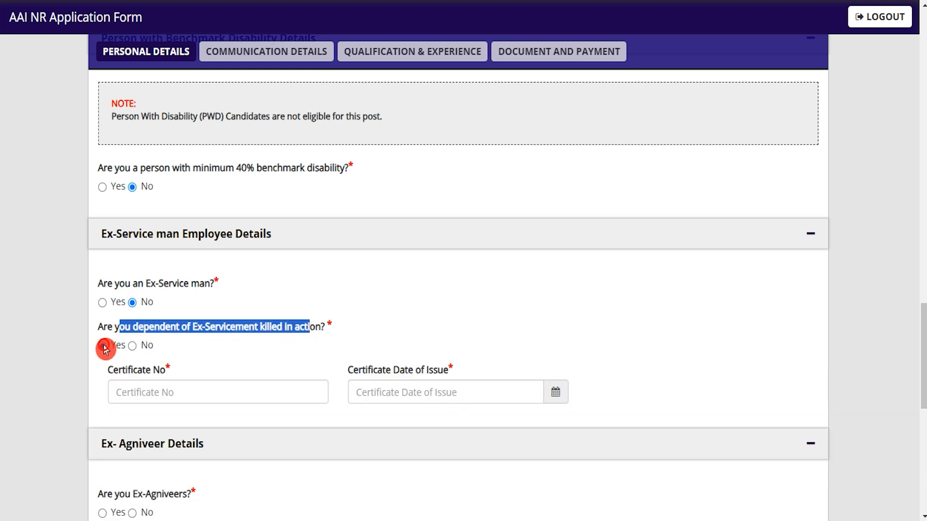
left_click(137, 347)
Answer No to the Ex-Agniveers question and to current employment in Govt./PSUs/Autonomous bodies
scroll(310, 336, "down", 4)
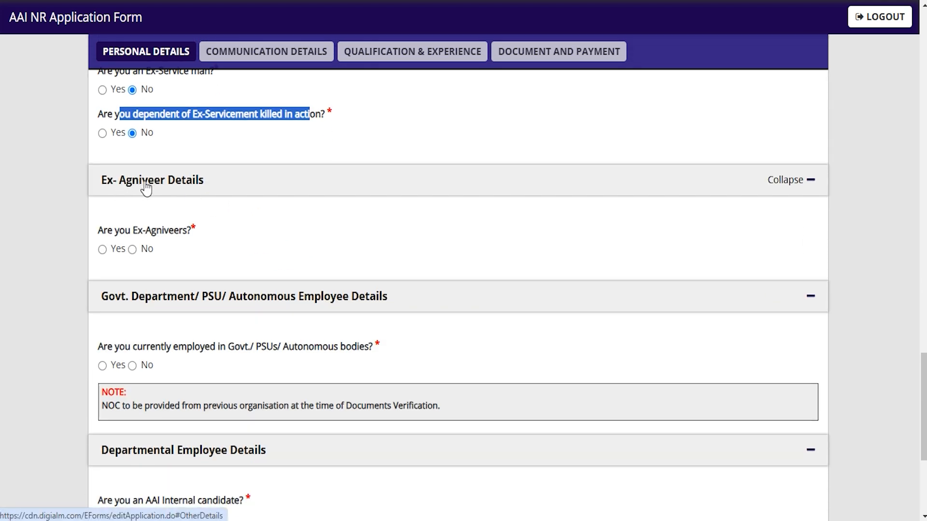
left_click(102, 250)
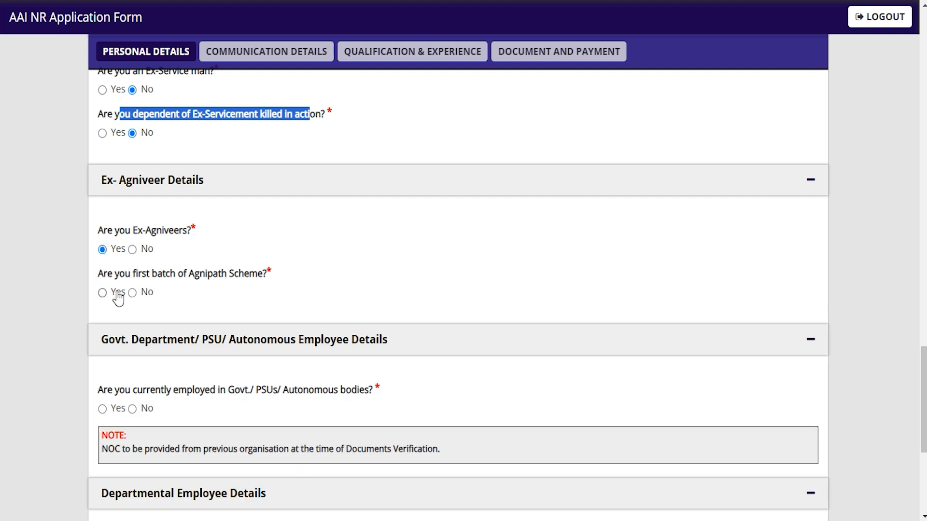
left_click(103, 295)
left_click(133, 251)
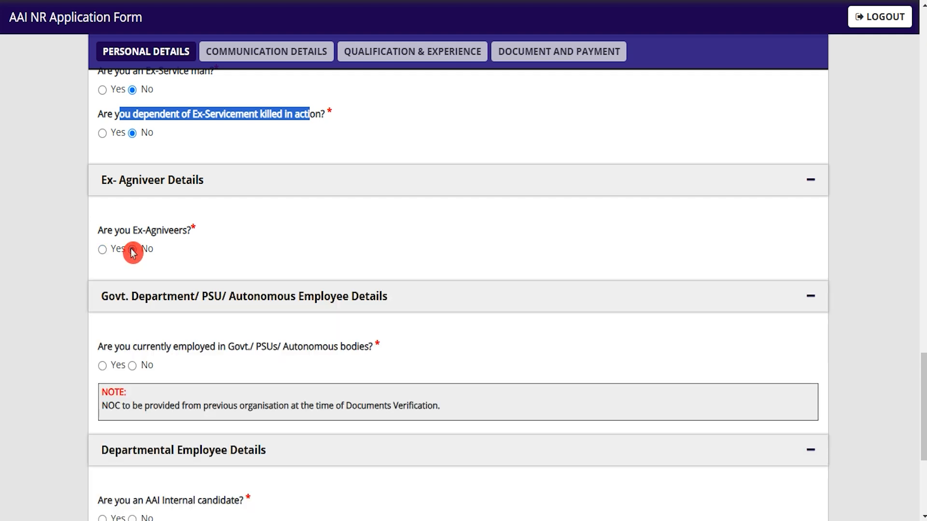
left_click_drag(106, 344, 327, 354)
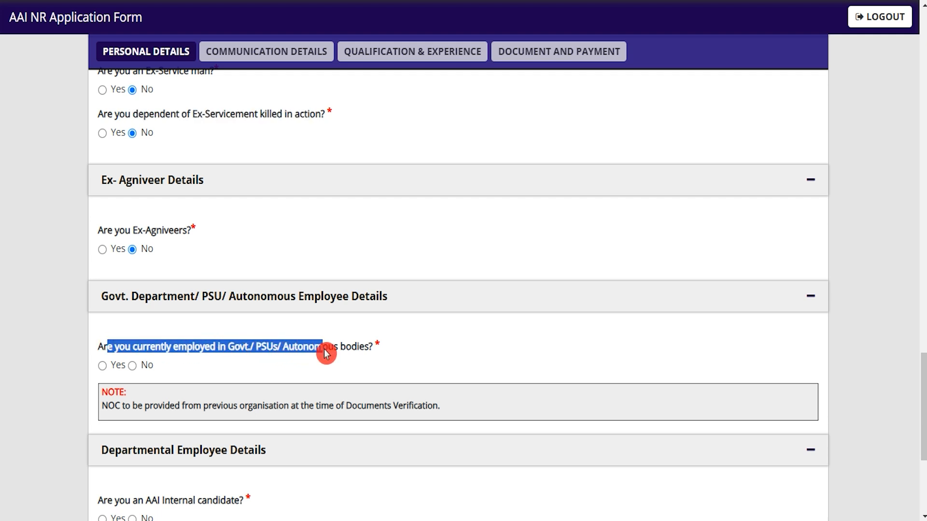
left_click(103, 367)
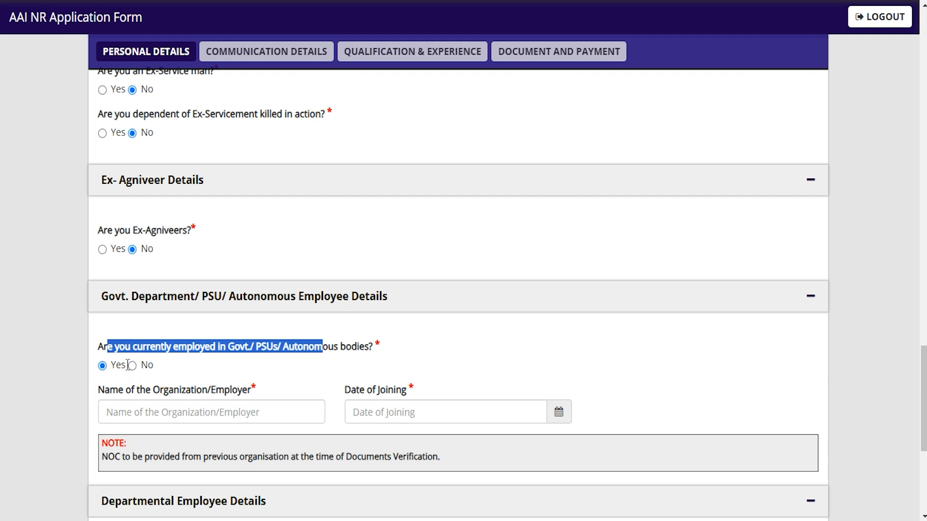
left_click(133, 366)
Answer No to the AAI internal candidate question in the Departmental Employee details
scroll(232, 331, "down", 3)
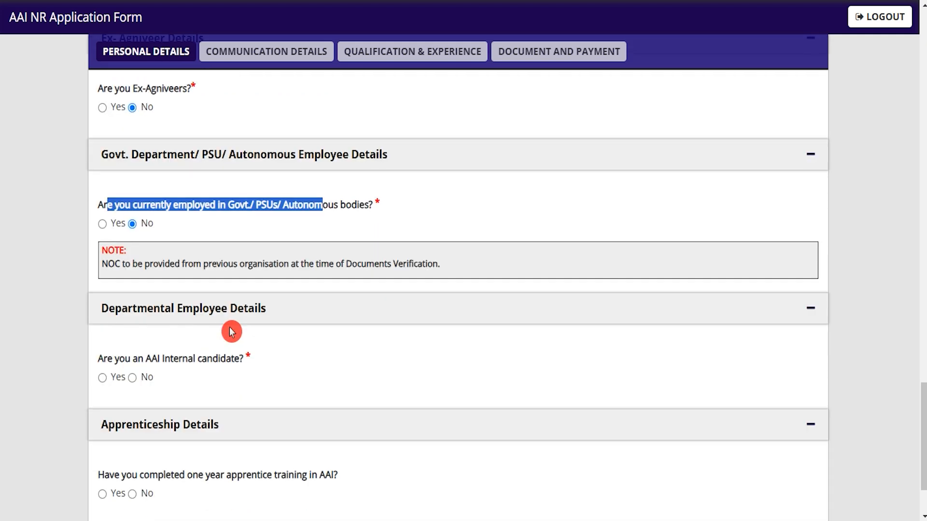
left_click_drag(120, 361, 218, 360)
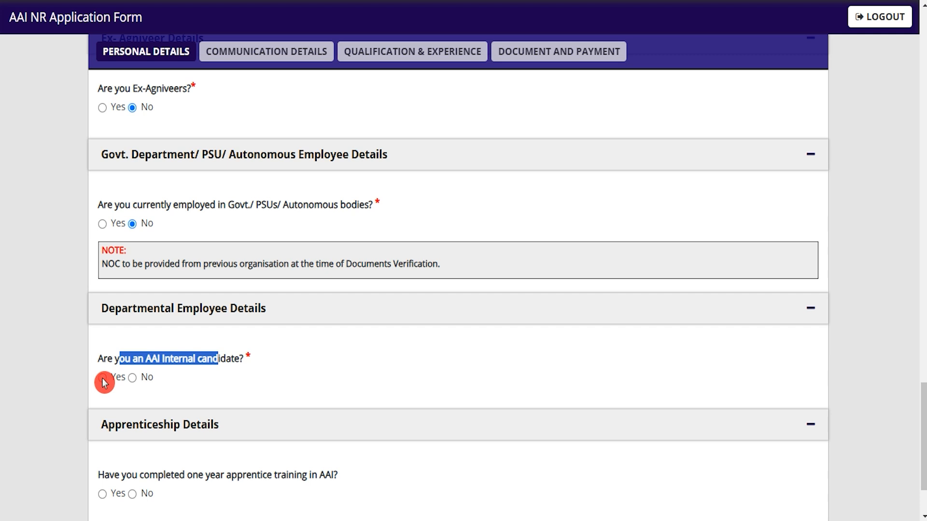
left_click(103, 379)
scroll(290, 362, "down", 3)
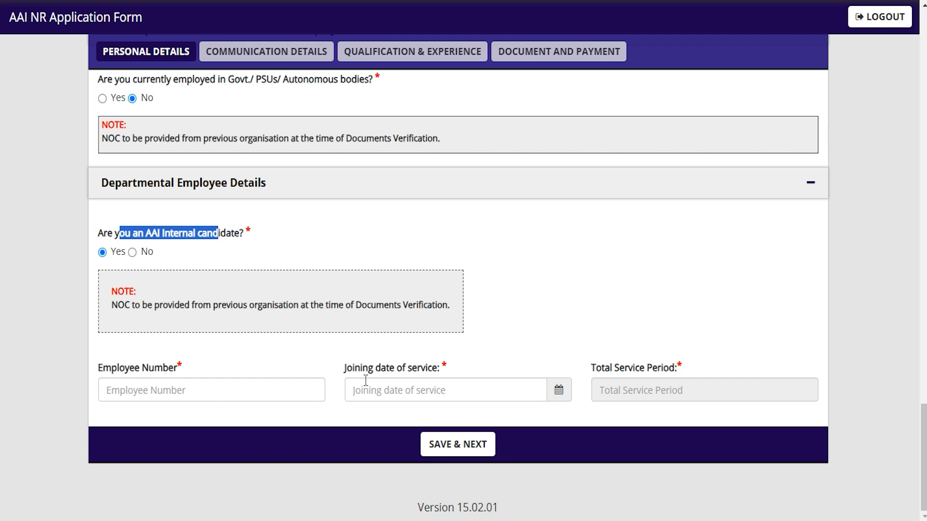
left_click(132, 252)
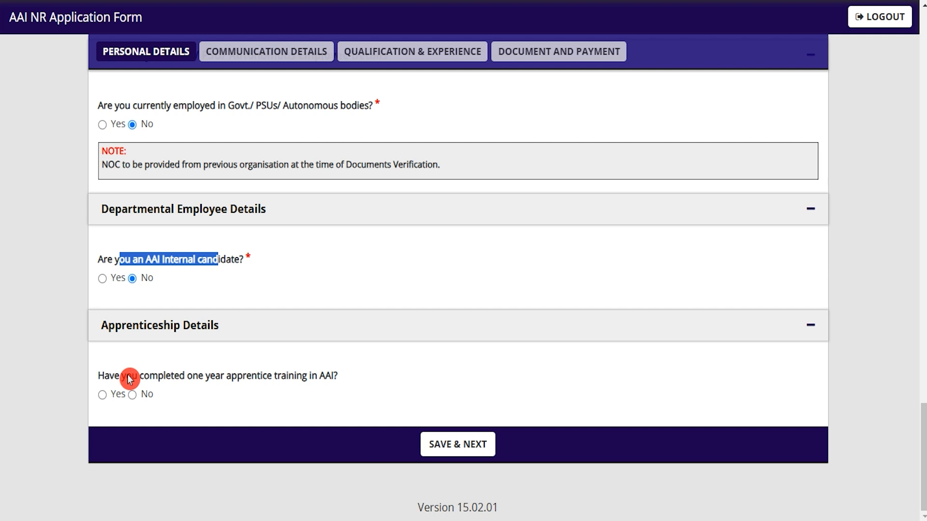
Answer No to the one-year AAI apprentice training question, and save the personal details to continue to the communication details
left_click_drag(120, 378, 248, 380)
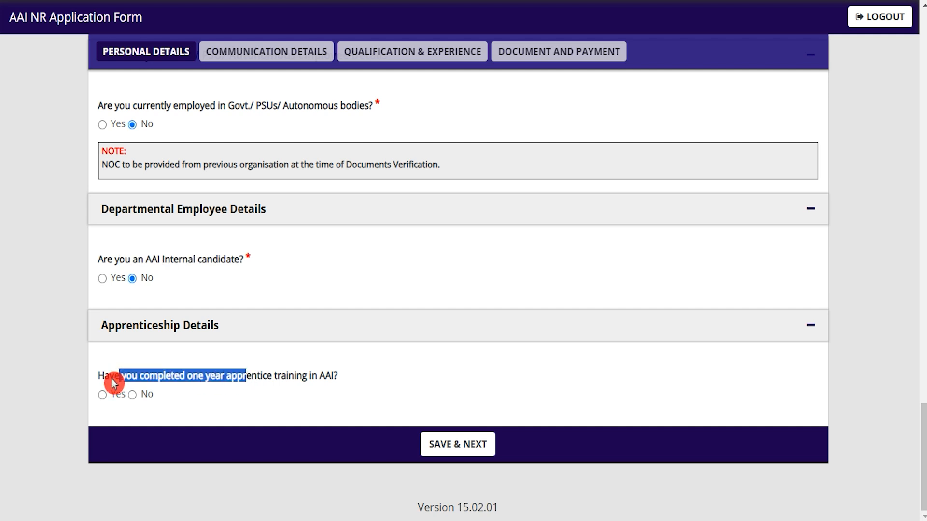
left_click(102, 396)
scroll(318, 400, "down", 2)
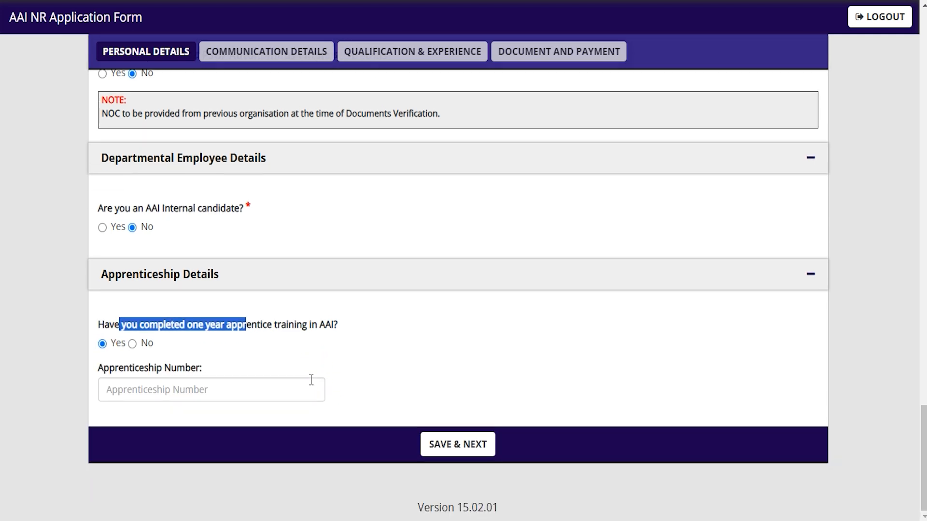
left_click(133, 346)
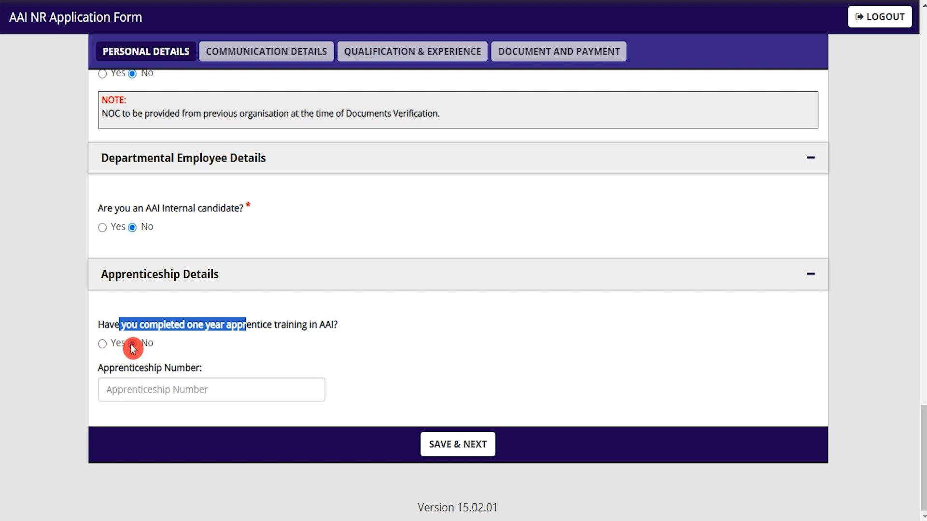
left_click(603, 373)
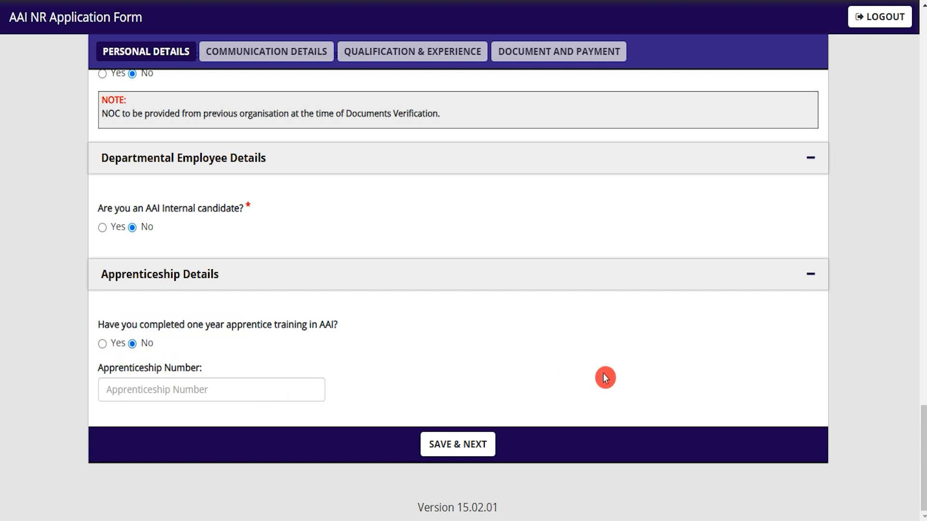
left_click(486, 456)
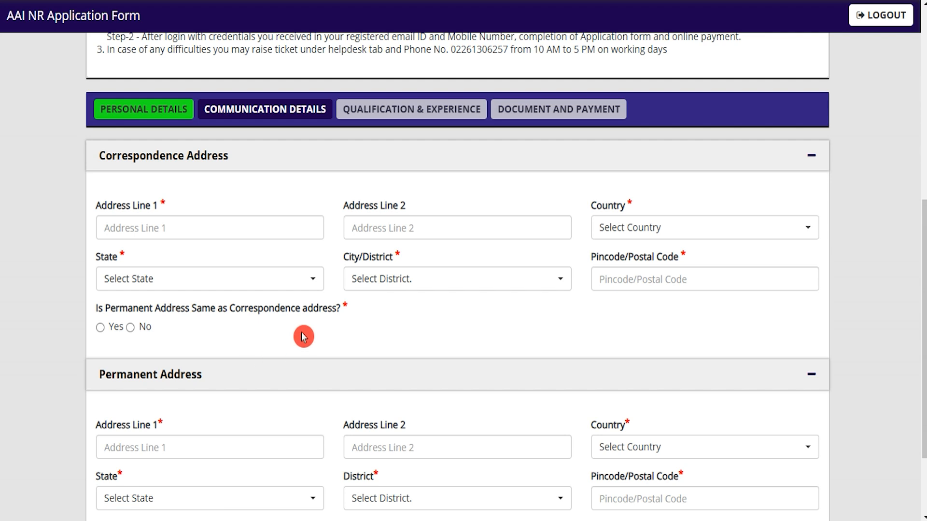
Review the correspondence and permanent address sections, and save the communication details to continue to the next part of the form
scroll(203, 268, "down", 2)
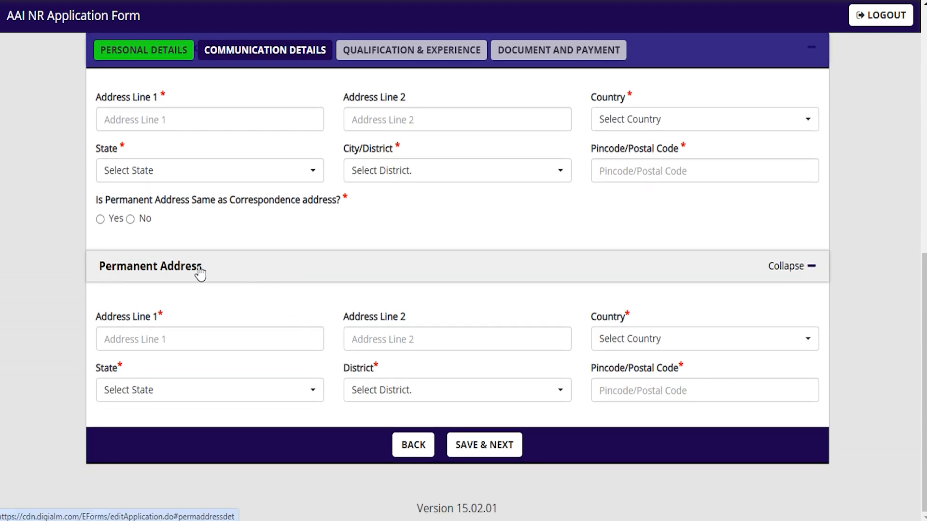
scroll(188, 284, "up", 2)
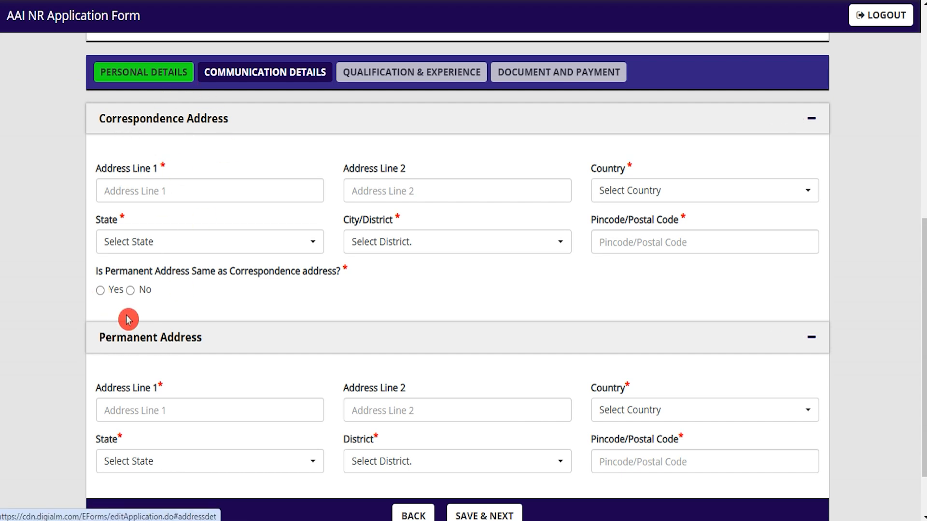
scroll(340, 320, "down", 3)
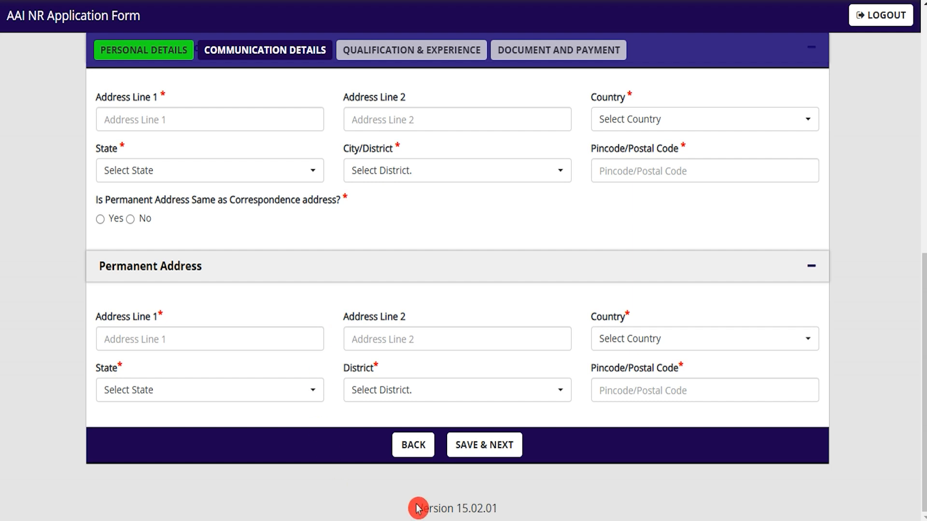
left_click(507, 455)
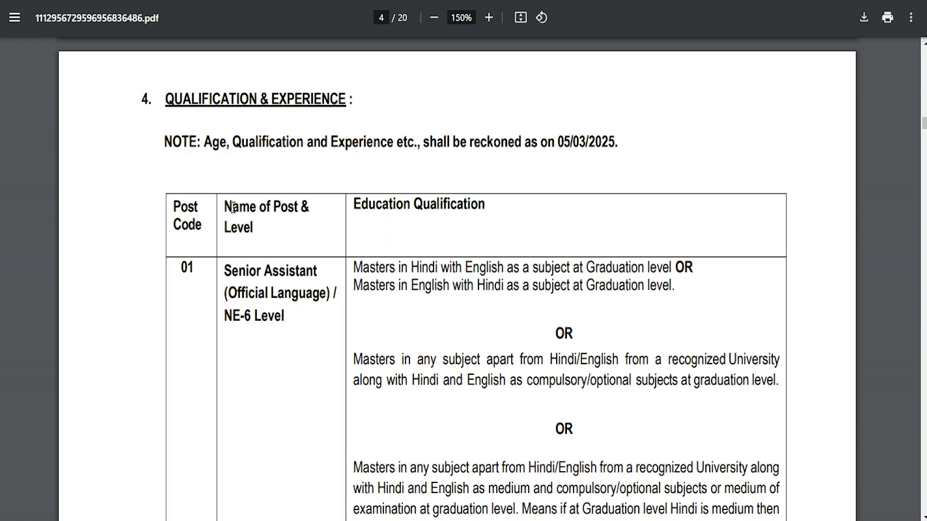
In the recruitment notification PDF, examine the education qualification required for post code 04, Junior Assistant (Fire Service)
left_click_drag(232, 207, 301, 211)
left_click_drag(179, 82, 302, 99)
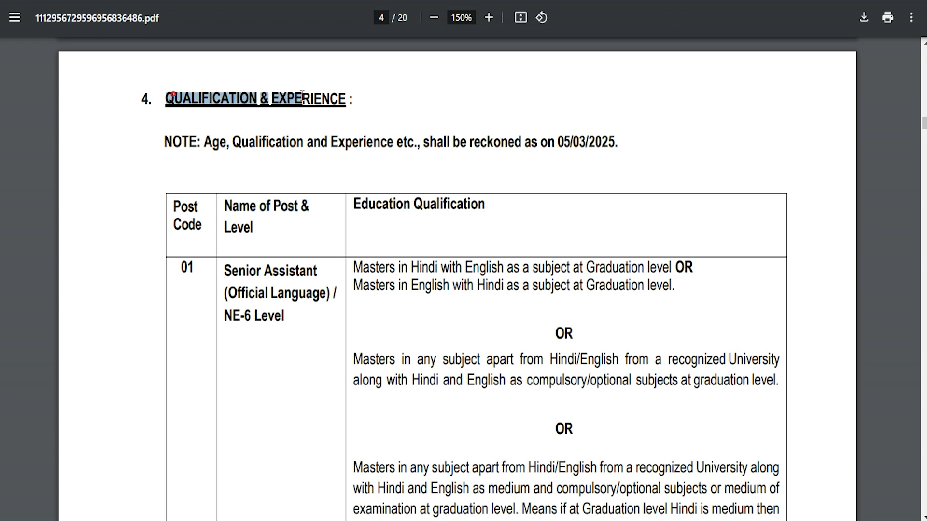
left_click_drag(355, 203, 468, 205)
scroll(295, 308, "down", 10)
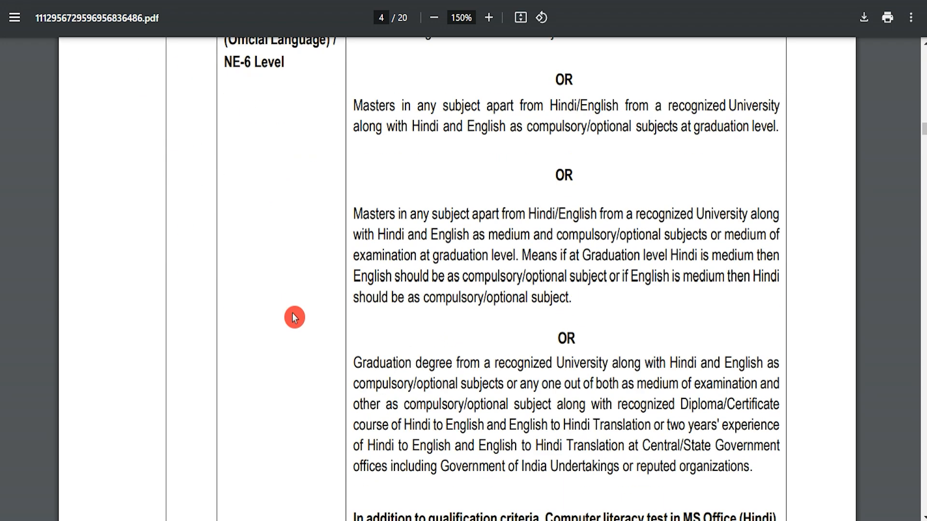
scroll(302, 297, "down", 3)
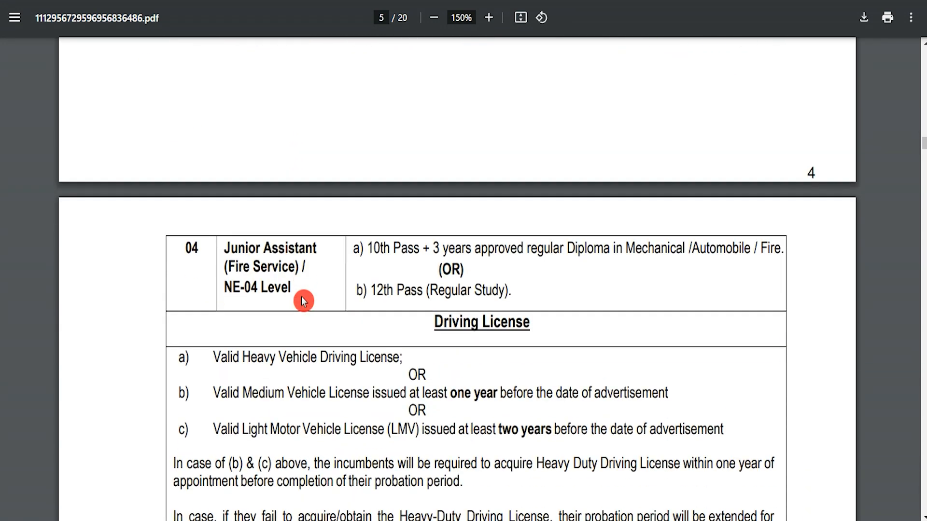
left_click_drag(224, 249, 302, 268)
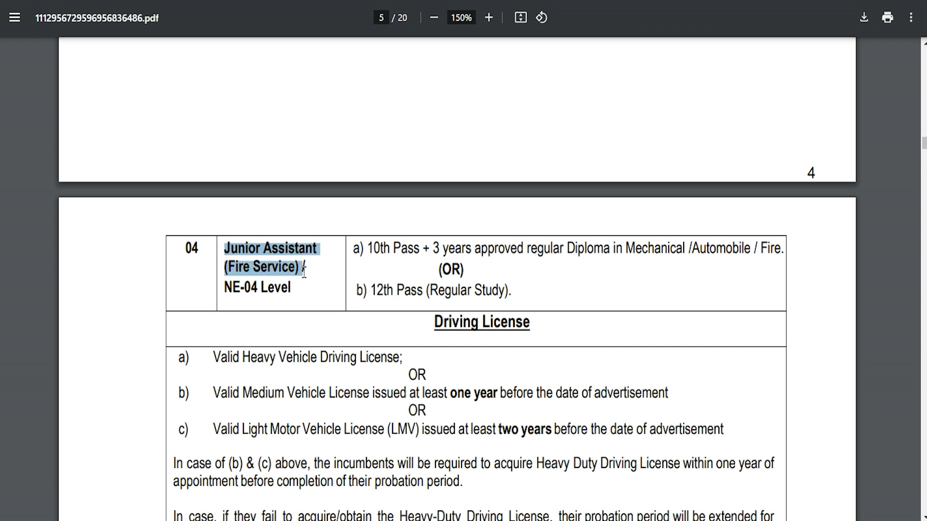
left_click_drag(304, 270, 767, 248)
left_click_drag(377, 289, 508, 290)
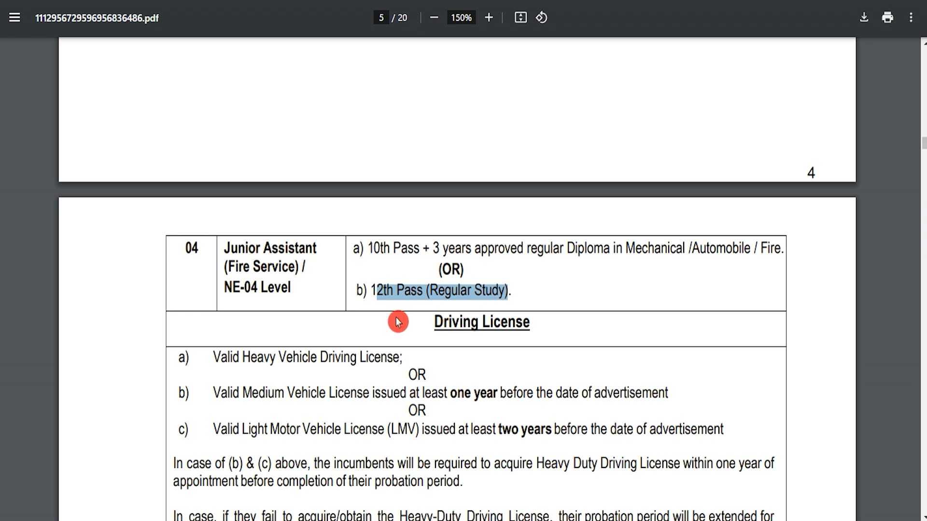
In the notification PDF, examine the driving licence requirements for the Junior Assistant (Fire Service) post
scroll(397, 321, "down", 3)
left_click(441, 180)
left_click_drag(441, 179, 523, 180)
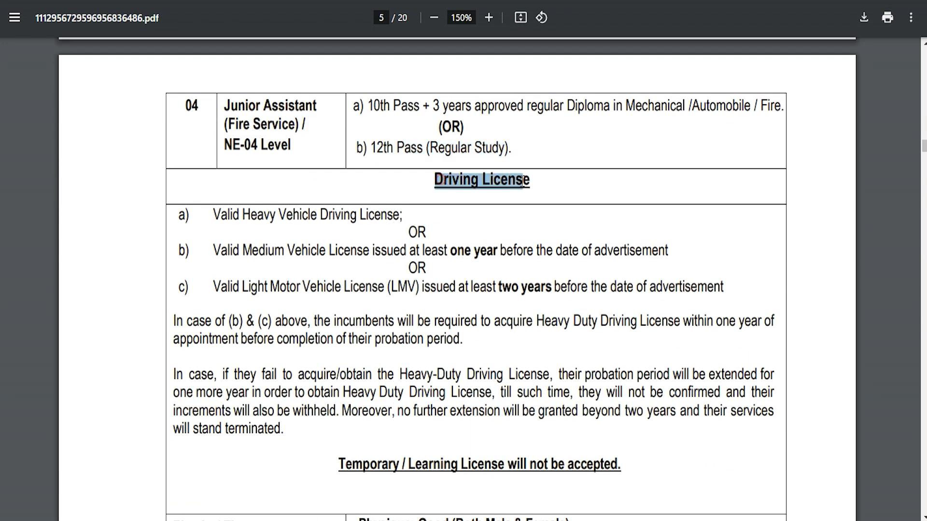
left_click_drag(221, 214, 354, 216)
left_click_drag(232, 250, 616, 250)
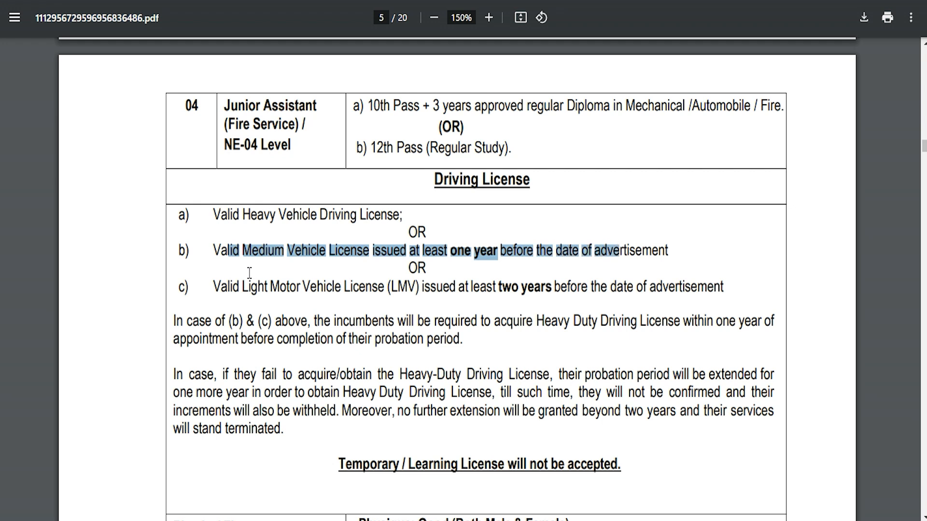
left_click_drag(225, 288, 379, 291)
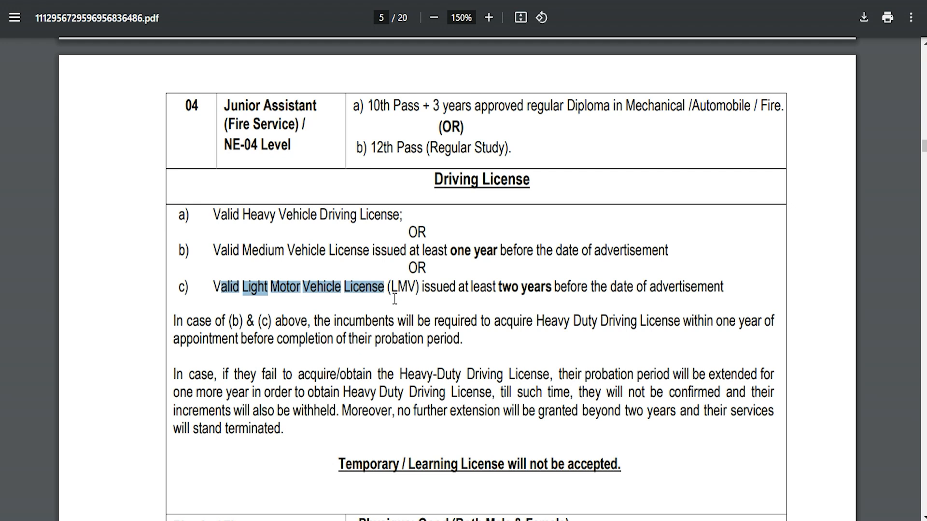
left_click_drag(496, 287, 554, 286)
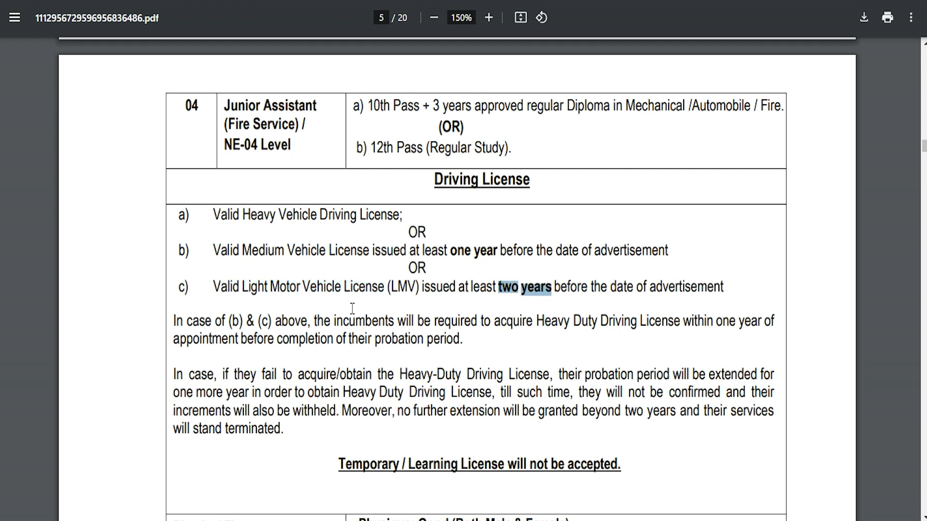
scroll(353, 308, "down", 3)
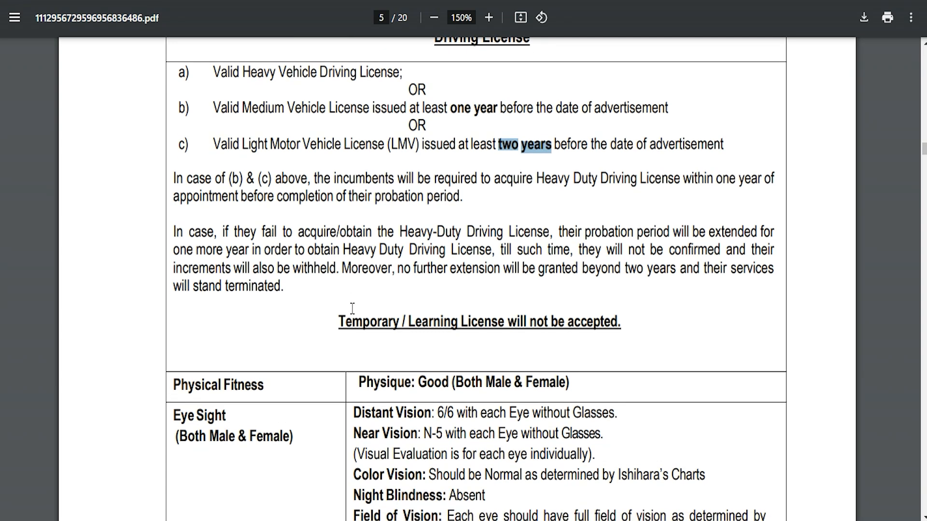
Examine the physical fitness, eyesight and hearing standards for the Fire Service post in the notification
scroll(352, 308, "down", 3)
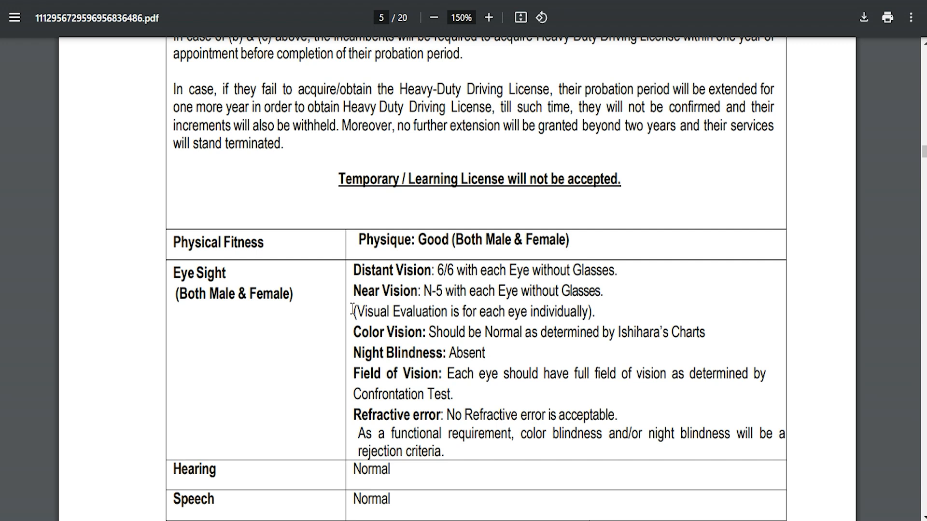
scroll(352, 309, "down", 3)
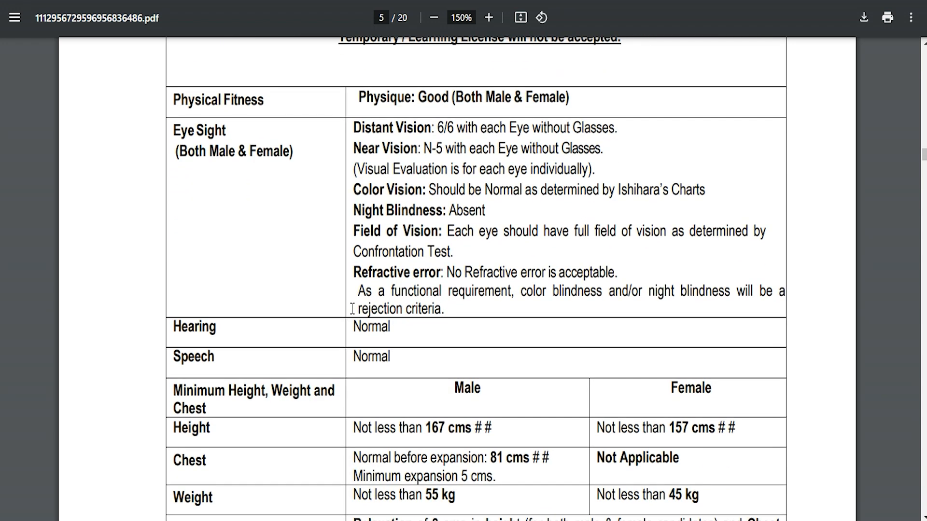
left_click(332, 266)
left_click_drag(185, 99, 243, 100)
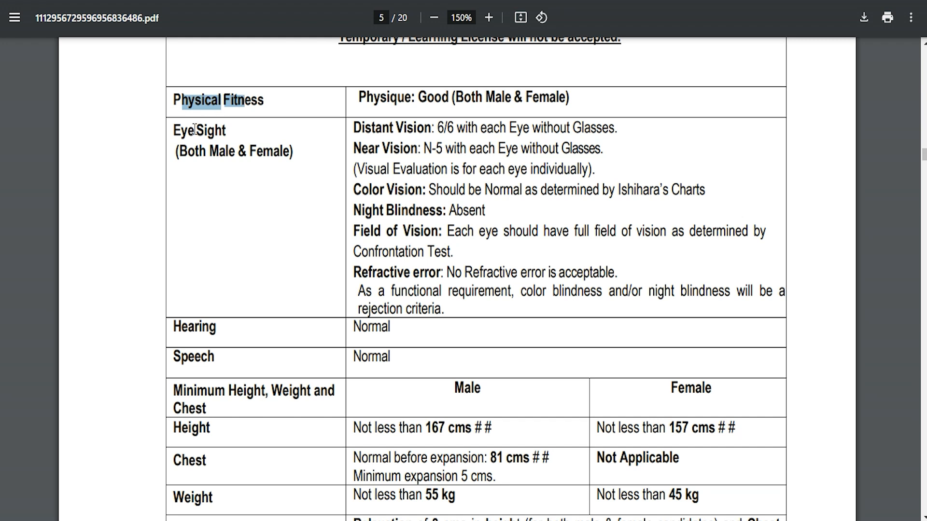
left_click_drag(194, 129, 236, 133)
left_click_drag(401, 122, 463, 129)
left_click(411, 128)
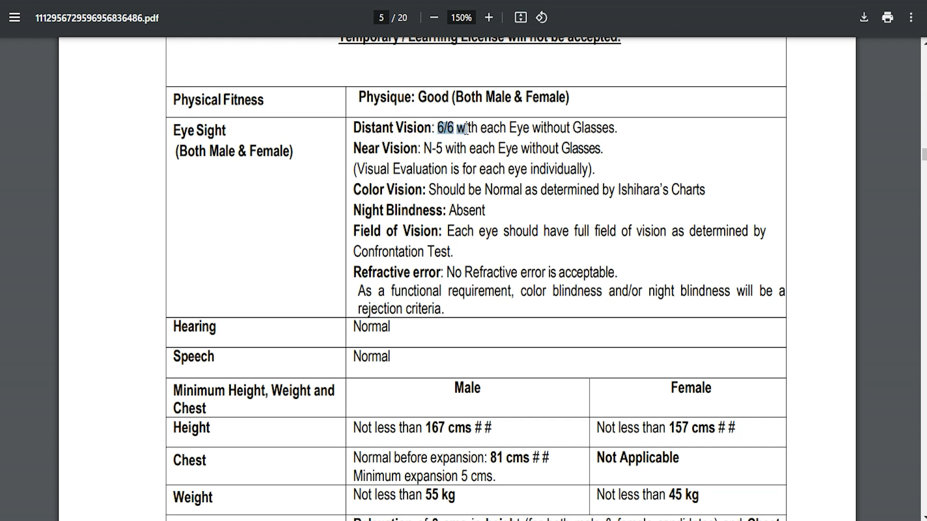
left_click_drag(184, 326, 217, 328)
Examine the minimum height, chest and weight requirements for male and female candidates, with the relaxation and disqualification rules
scroll(304, 347, "down", 3)
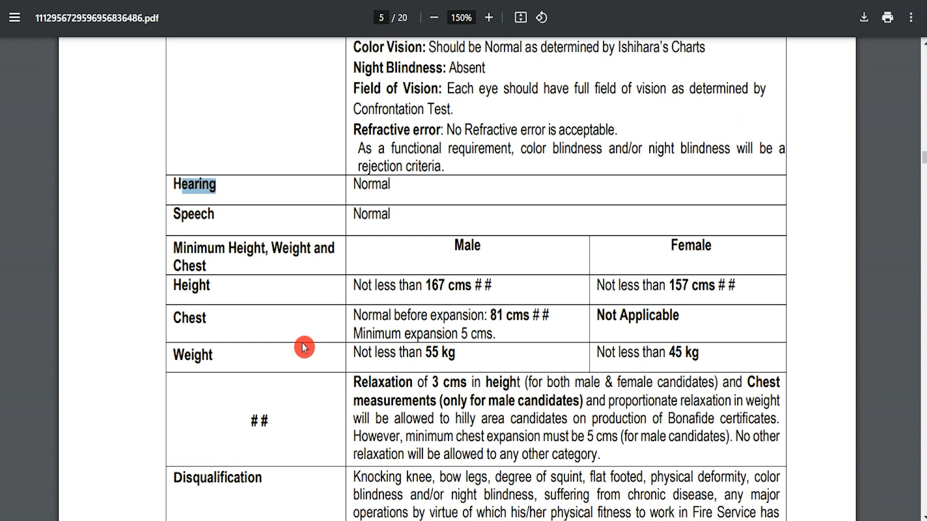
left_click_drag(183, 268, 196, 287)
left_click_drag(178, 351, 237, 358)
left_click_drag(454, 245, 487, 247)
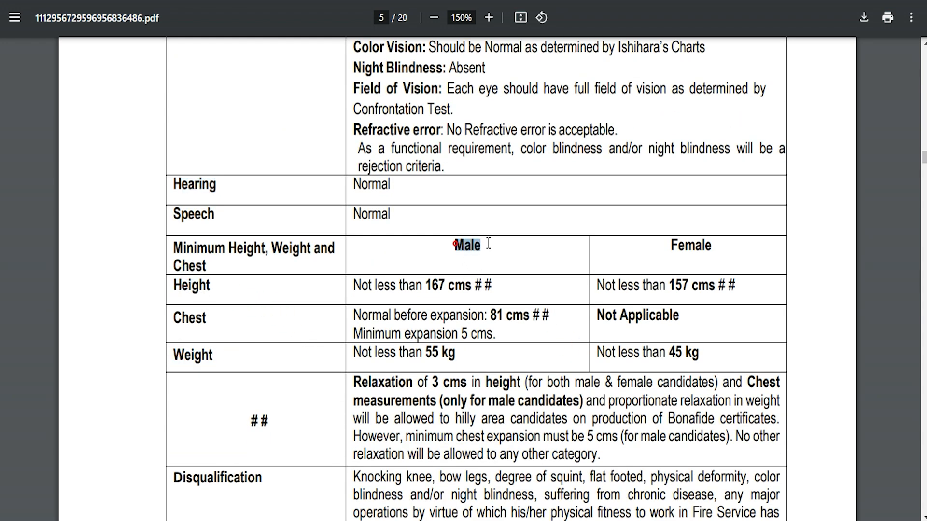
left_click_drag(671, 245, 703, 247)
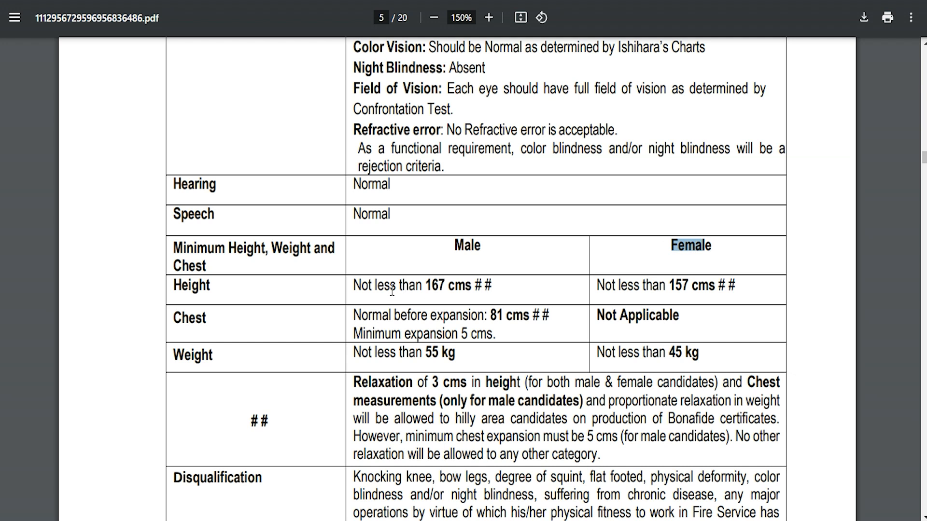
left_click_drag(357, 286, 493, 285)
left_click_drag(603, 286, 709, 286)
scroll(465, 349, "down", 4)
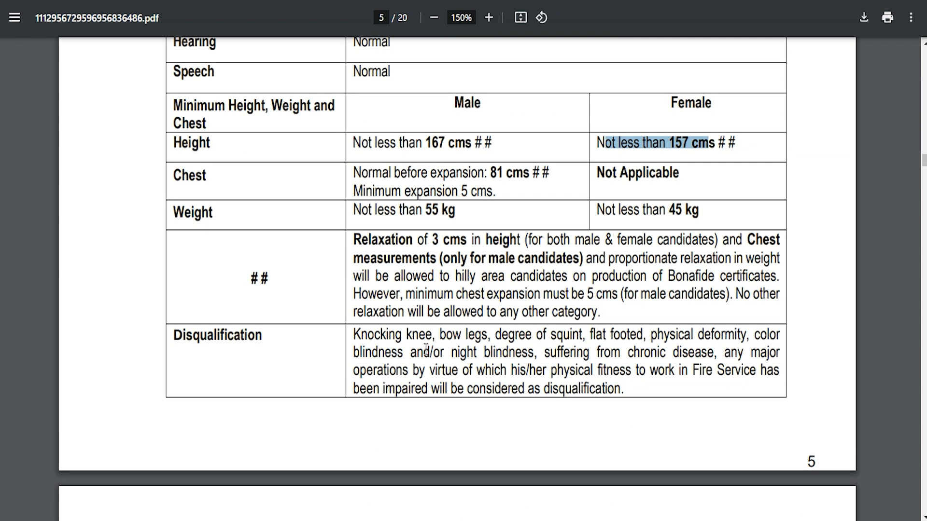
scroll(426, 349, "up", 3)
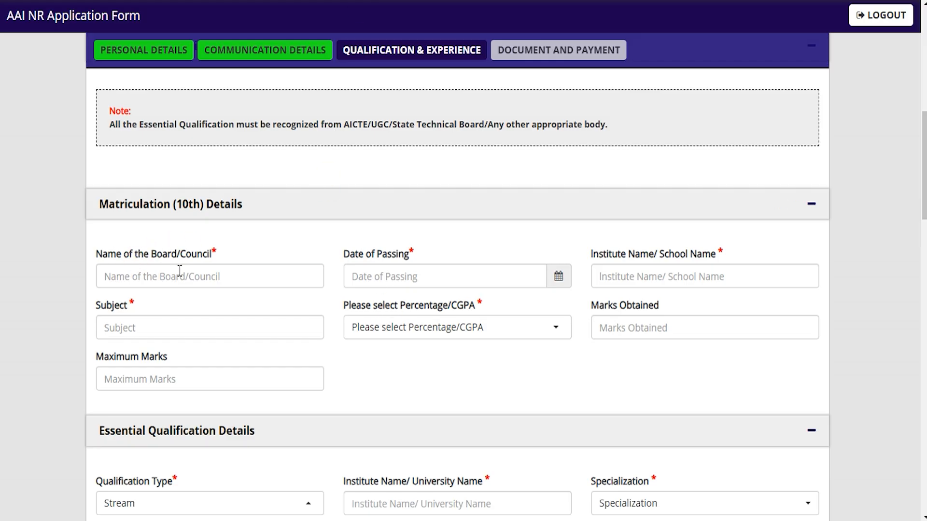
In the Matriculation (10th) details, enter CBSE as the board, JIC as the school name and Science as the subject
left_click(179, 271)
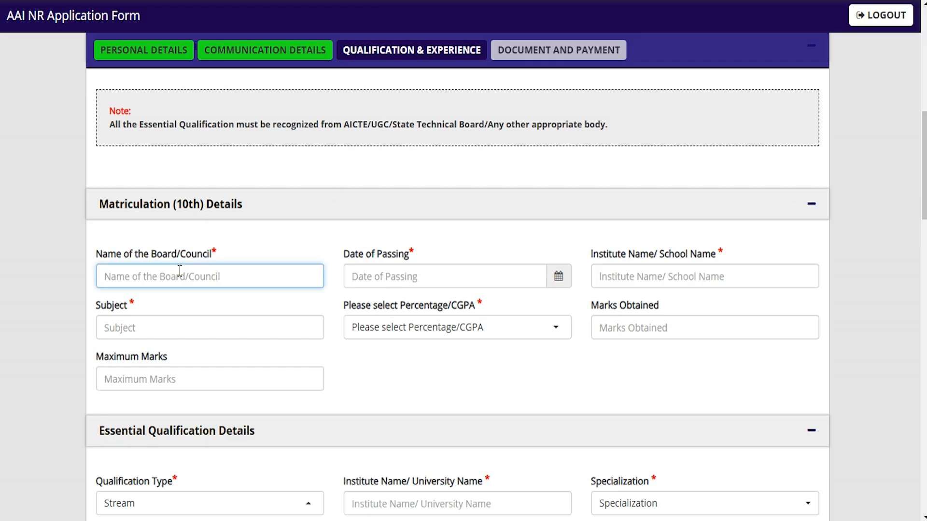
type("CBSE")
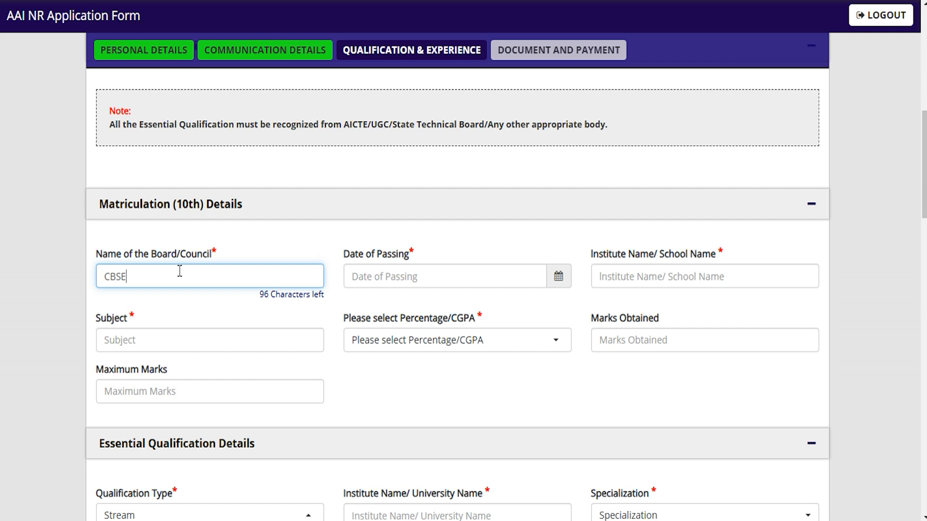
left_click(561, 277)
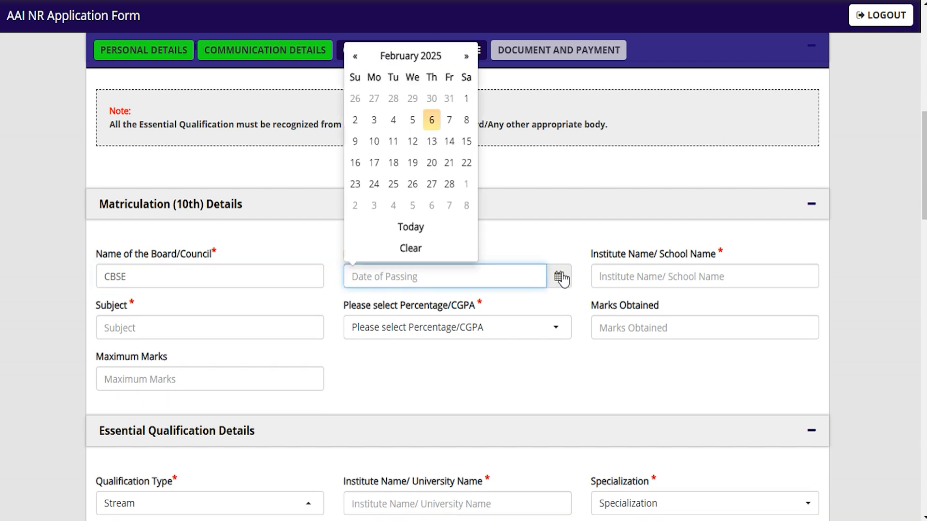
left_click(581, 251)
left_click(599, 271)
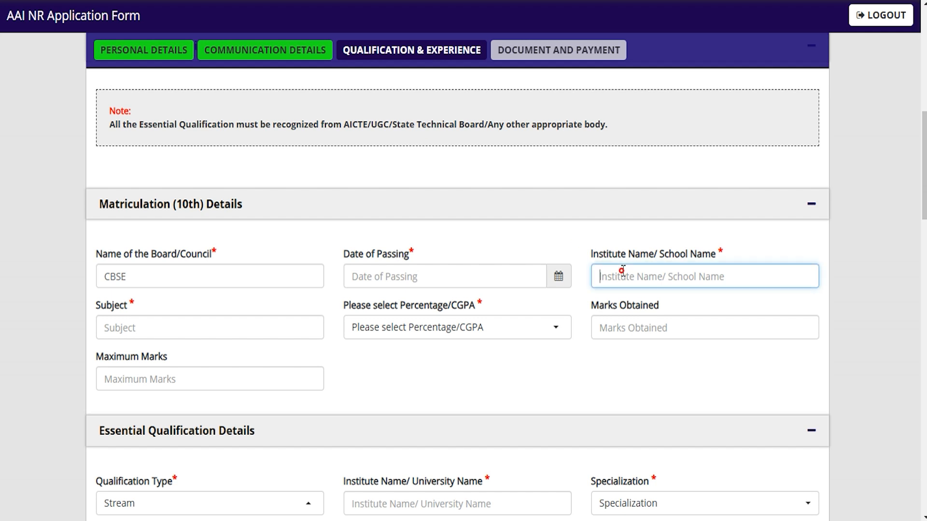
left_click(622, 270)
type("JIC")
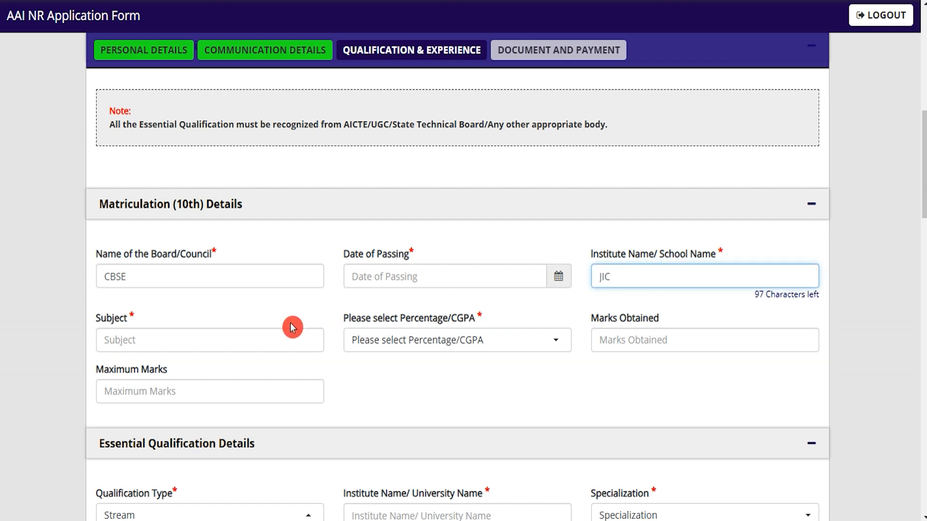
left_click(236, 345)
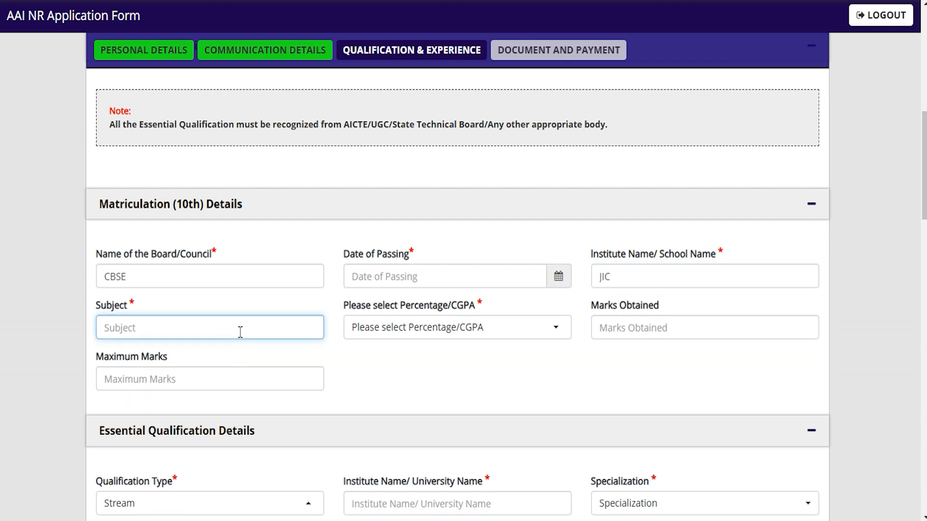
type("Science")
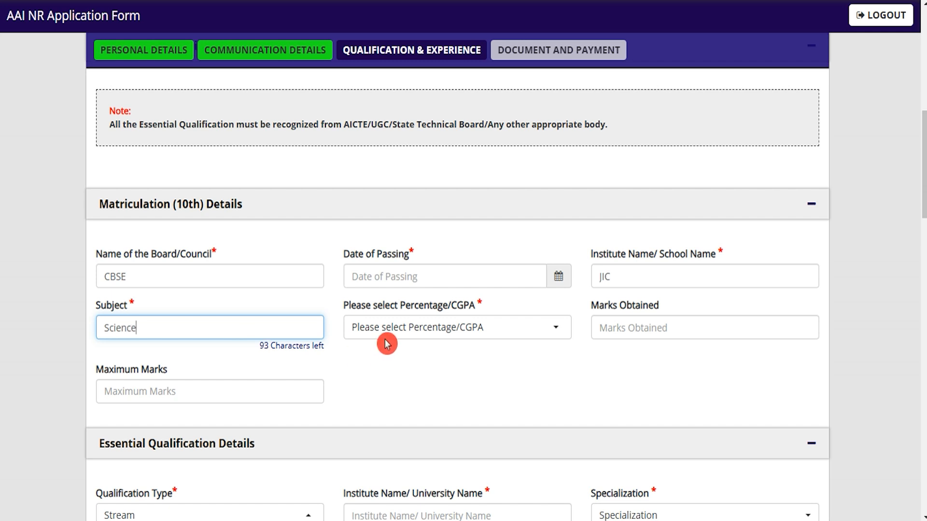
Choose Percentage as the 10th result format, and enter 450 marks obtained out of a maximum of 500
left_click(399, 327)
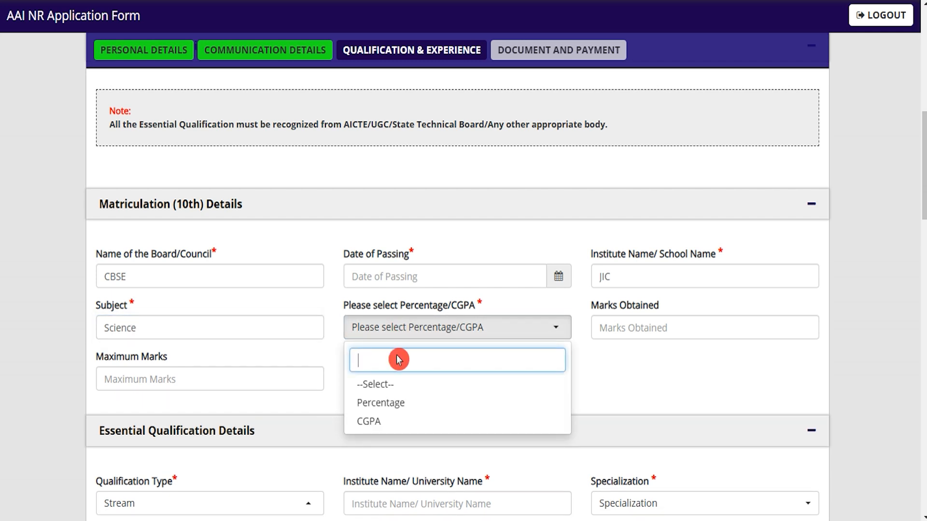
left_click(381, 403)
left_click(619, 336)
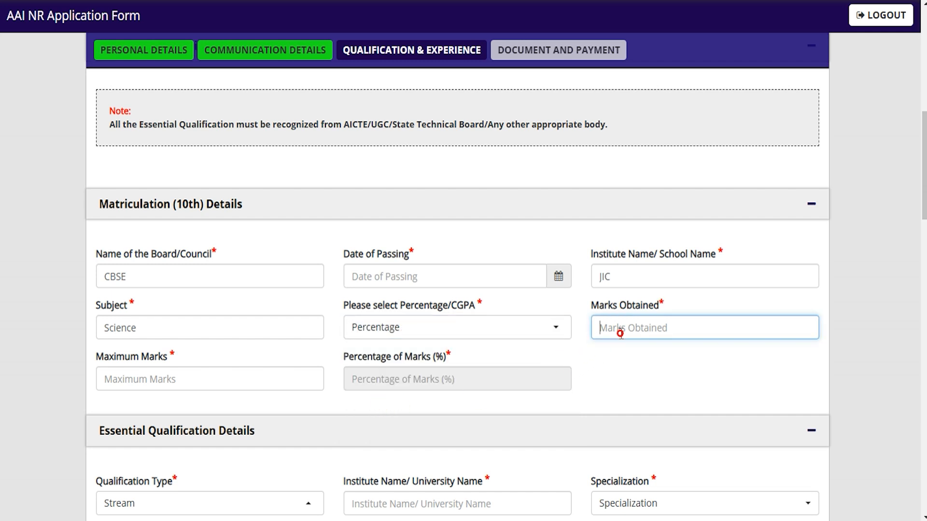
type("450")
left_click(137, 391)
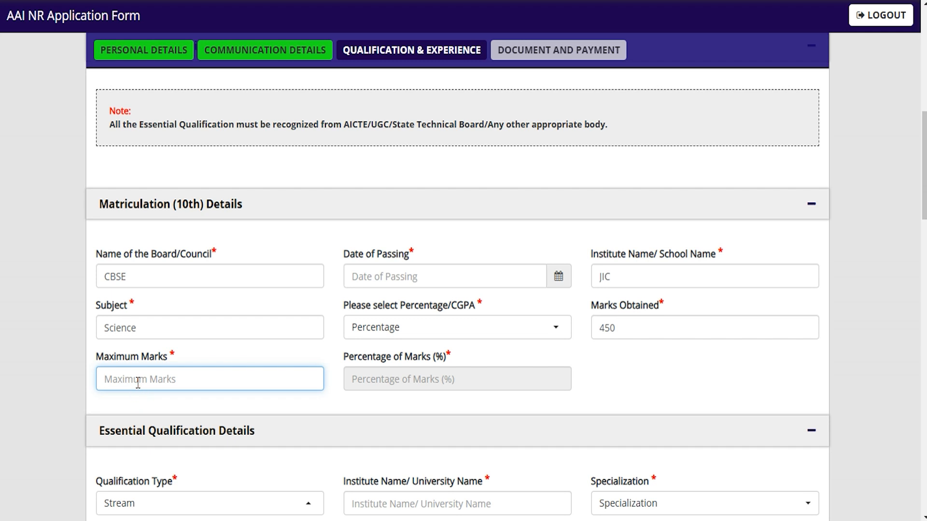
type("5")
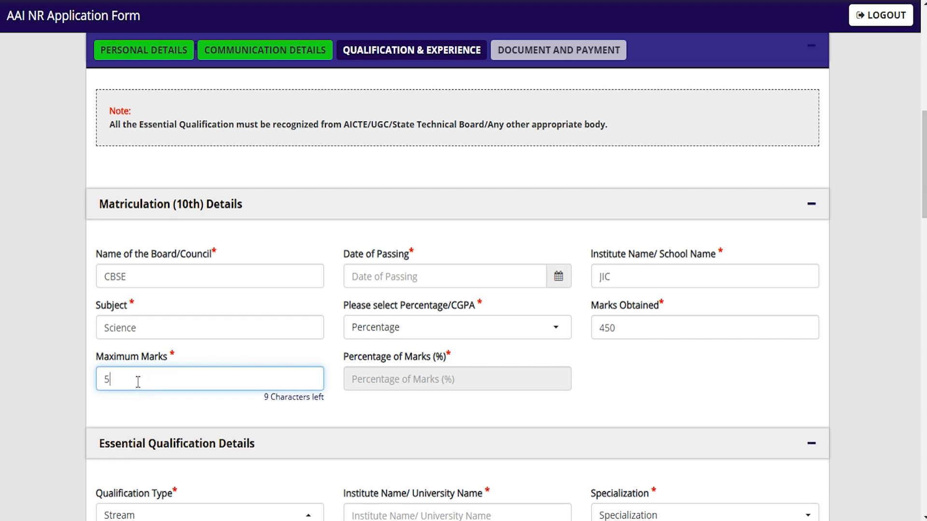
type("00")
left_click(321, 423)
left_click(403, 400)
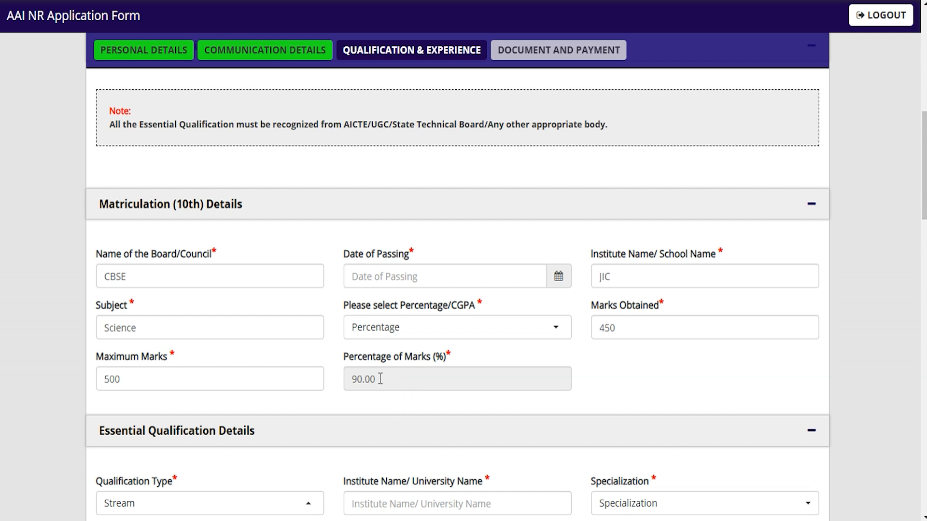
Open the Qualification Type choices in the Essential Qualification Details
scroll(382, 381, "down", 4)
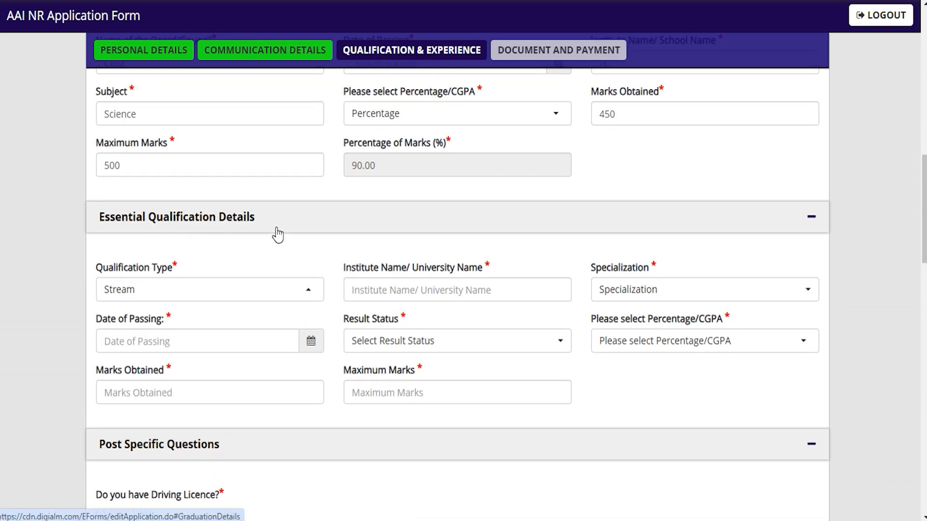
left_click(332, 260)
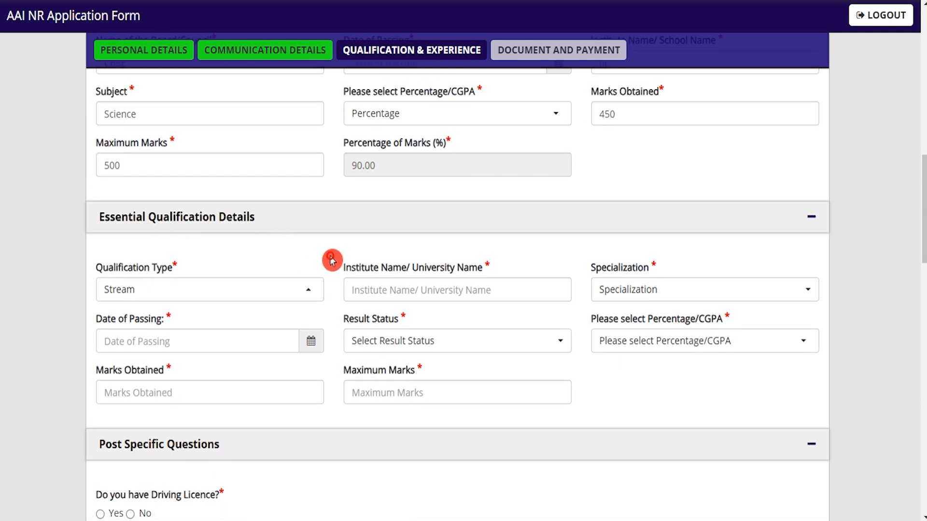
scroll(332, 261, "down", 1)
left_click(172, 223)
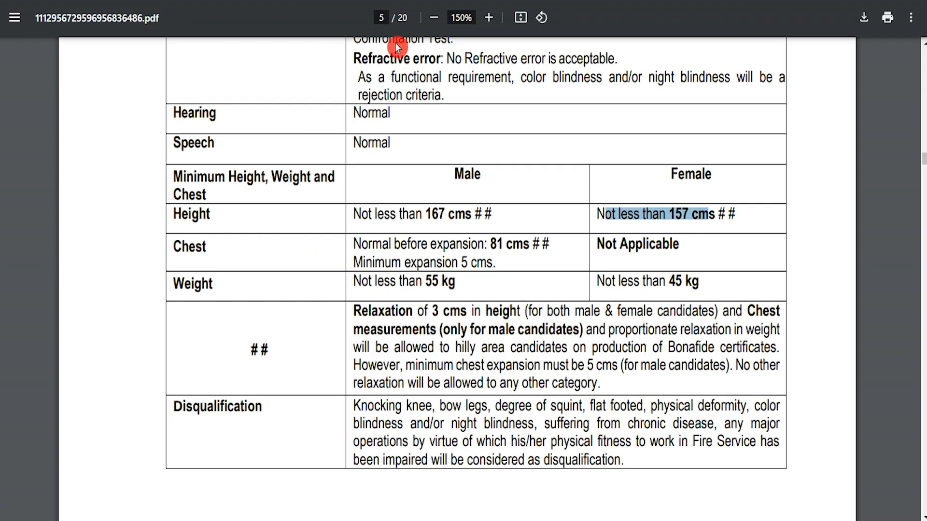
Recheck the diploma and 12th pass alternatives for post code 04 in the notification PDF, and return to the application form
scroll(454, 334, "up", 8)
scroll(454, 334, "up", 6)
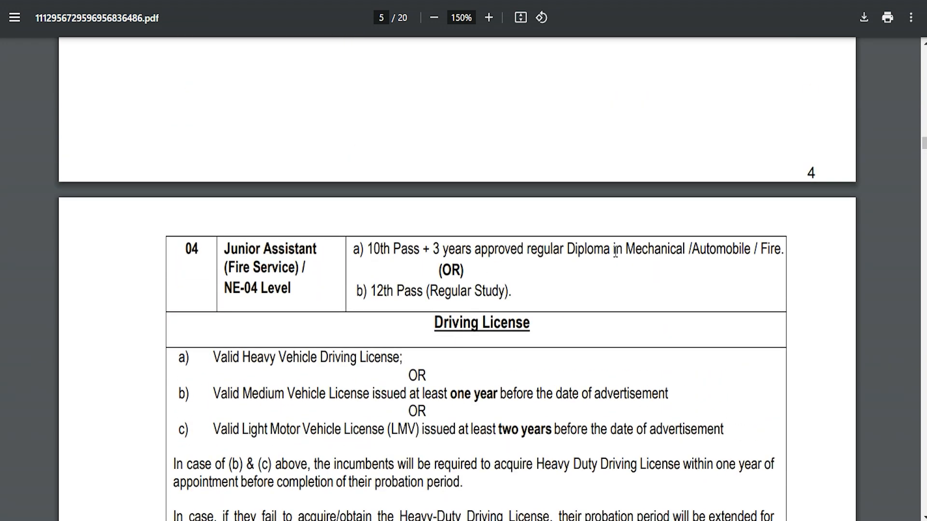
left_click_drag(628, 249, 778, 250)
left_click_drag(379, 289, 505, 291)
key("ctrl+Tab")
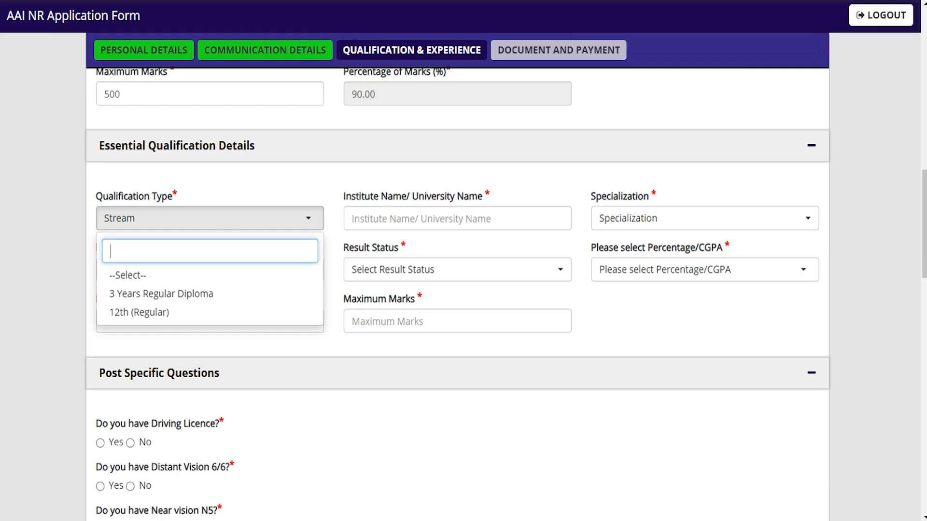
Choose 12th (Regular) as the qualification type in the Essential Qualification Details and enter JIC as the institute name
left_click(120, 314)
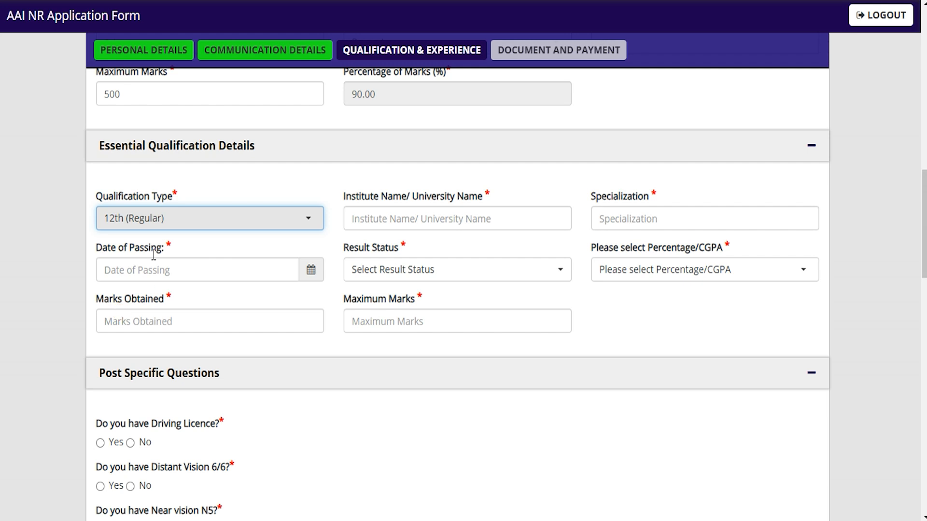
left_click(406, 219)
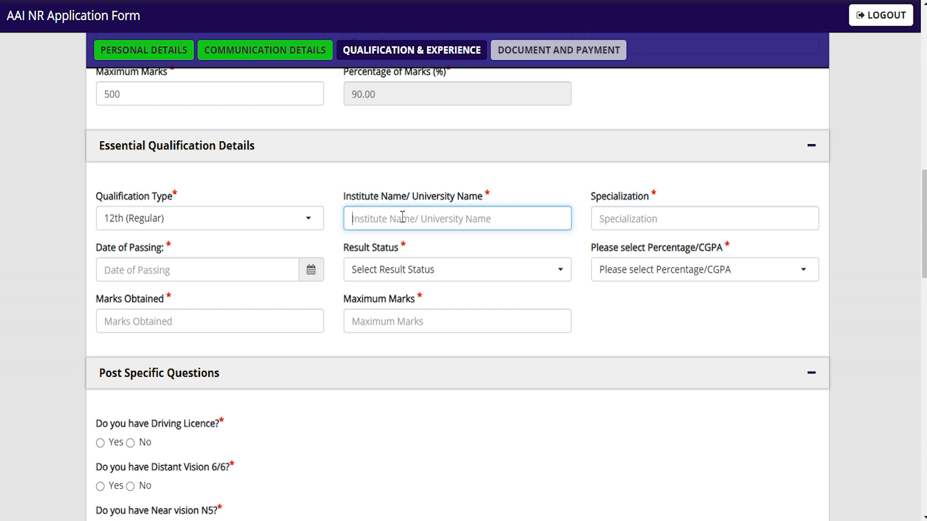
type("IC")
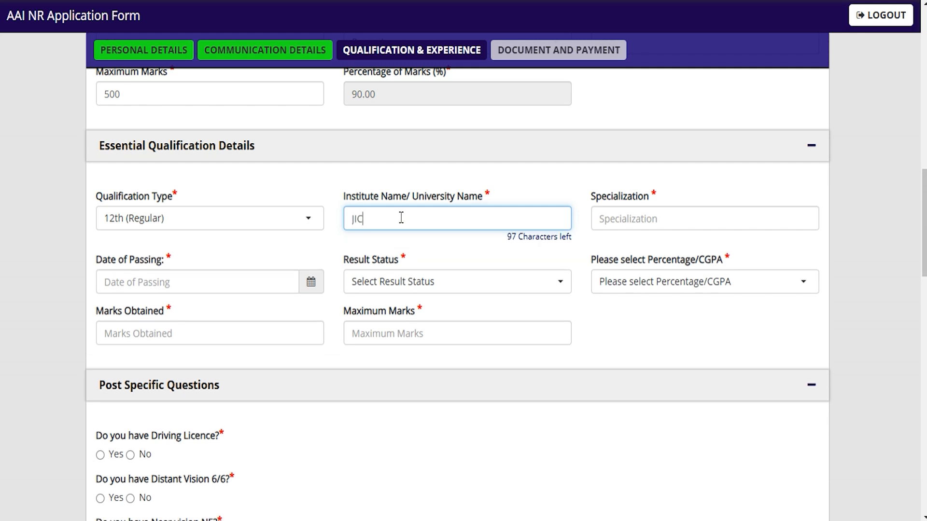
Set the 12th result status to Passed and choose Percentage as its result format
left_click(678, 220)
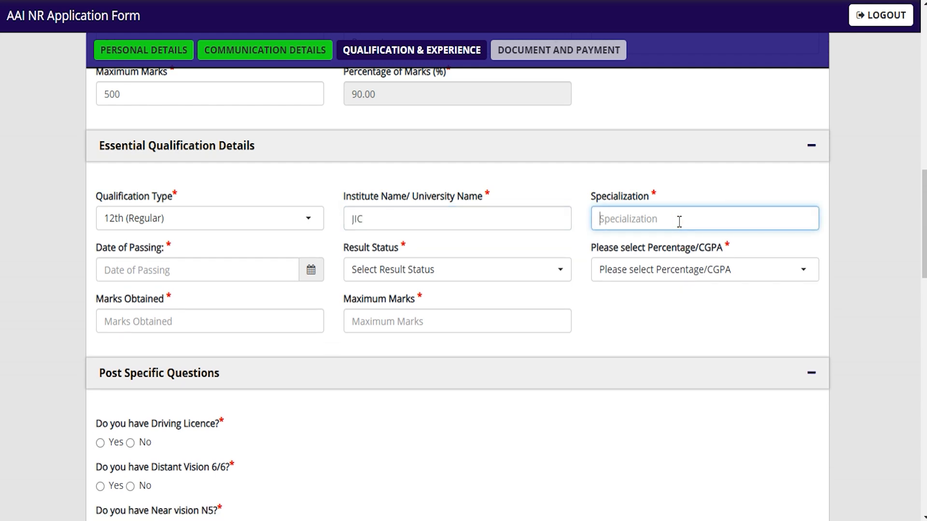
left_click(310, 279)
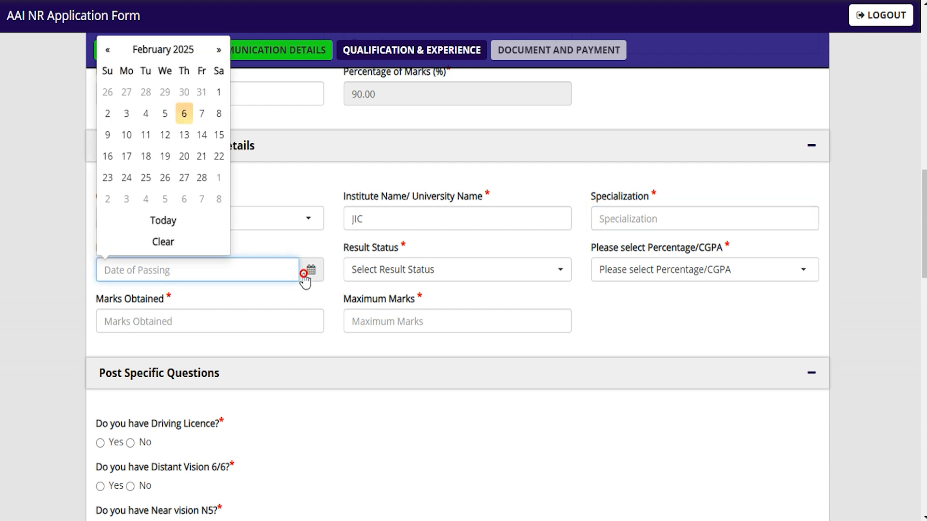
left_click(478, 279)
left_click(416, 345)
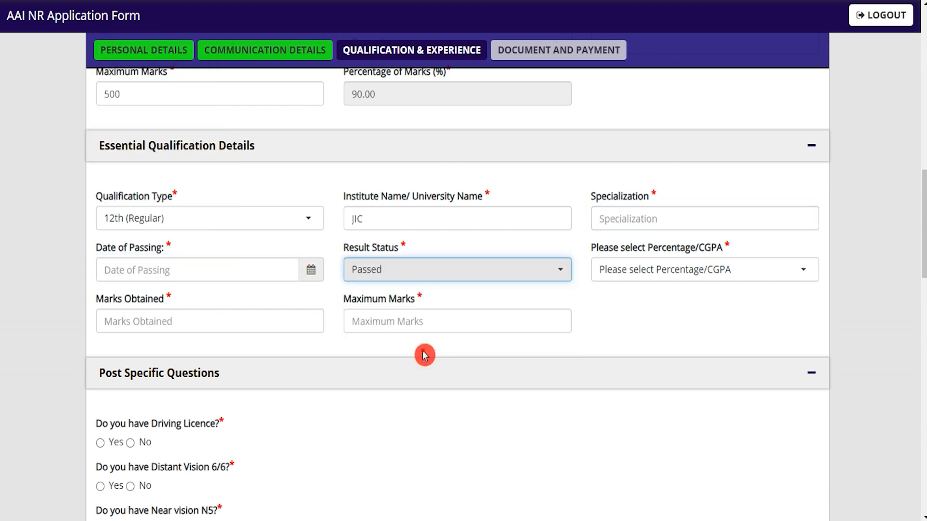
left_click(731, 284)
left_click(730, 276)
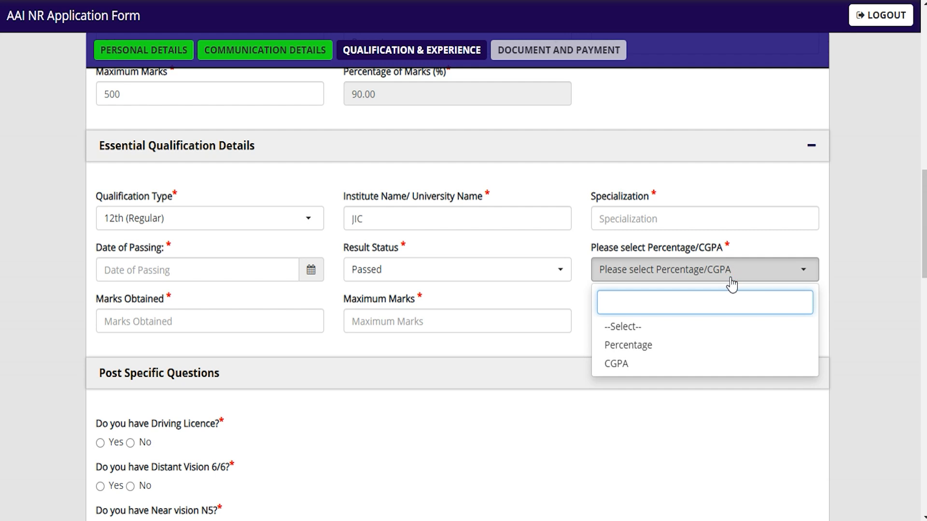
left_click(628, 345)
Enter 450 marks obtained out of a maximum of 600 for the 12th qualification
left_click(165, 323)
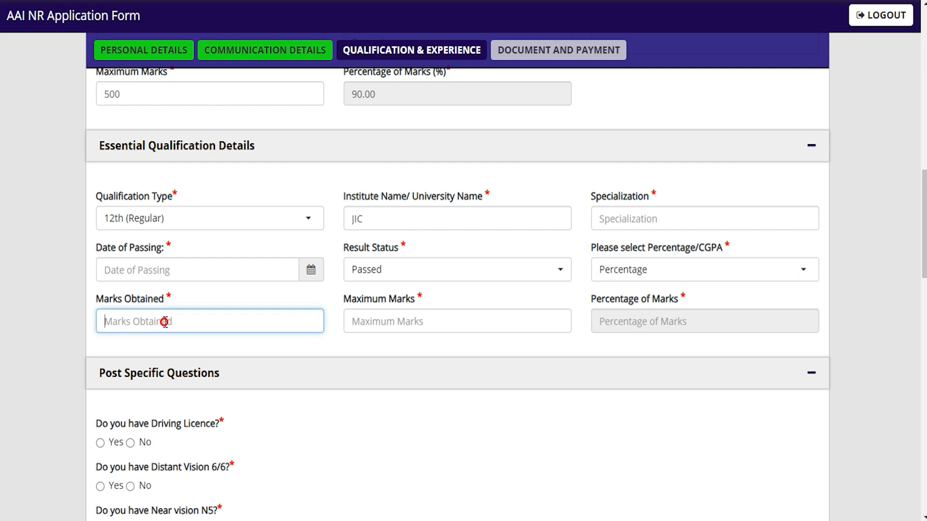
type("450")
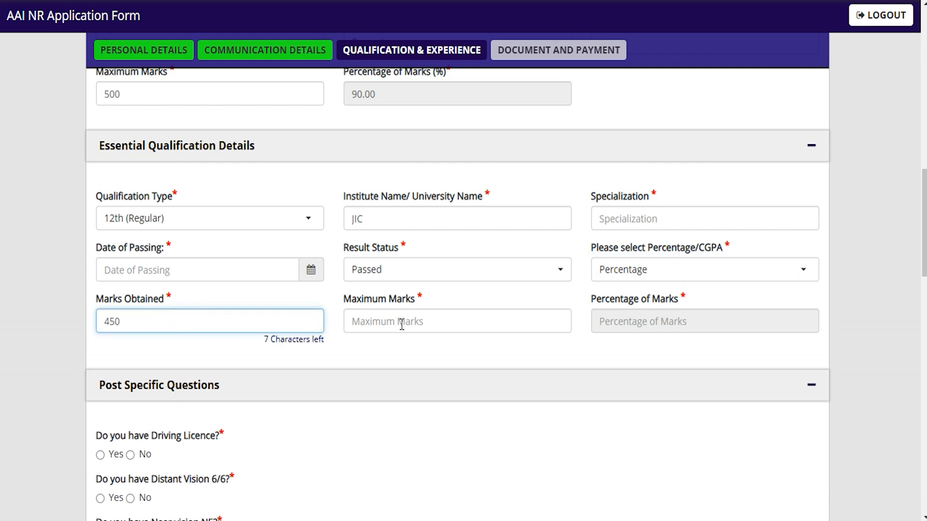
left_click(402, 325)
type("6")
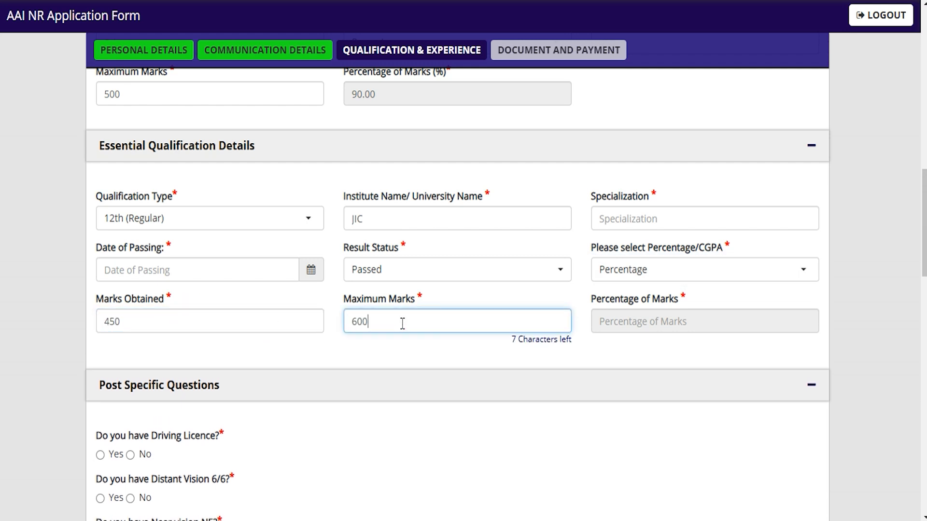
type("00")
left_click(441, 352)
left_click(331, 338)
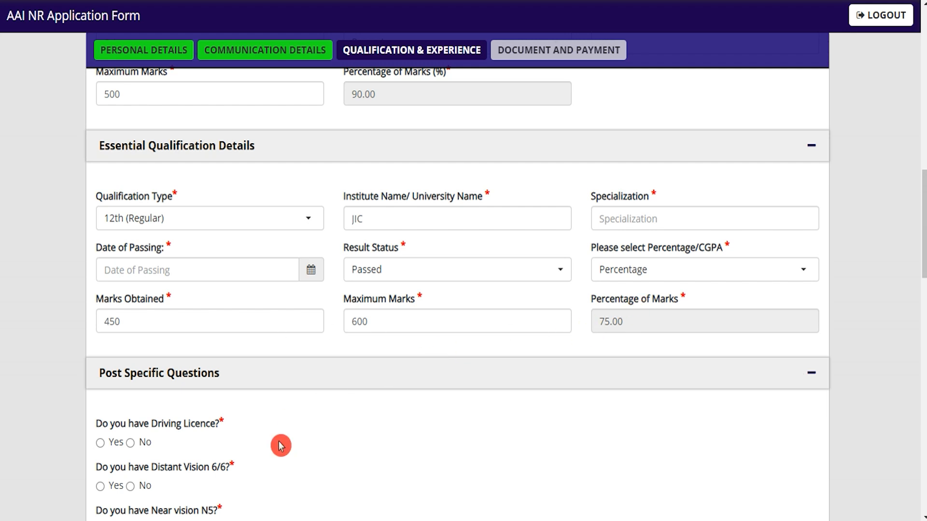
Answer Yes to having a driving licence in the Post Specific Questions and choose Heavy as the licence type
scroll(332, 400, "down", 3)
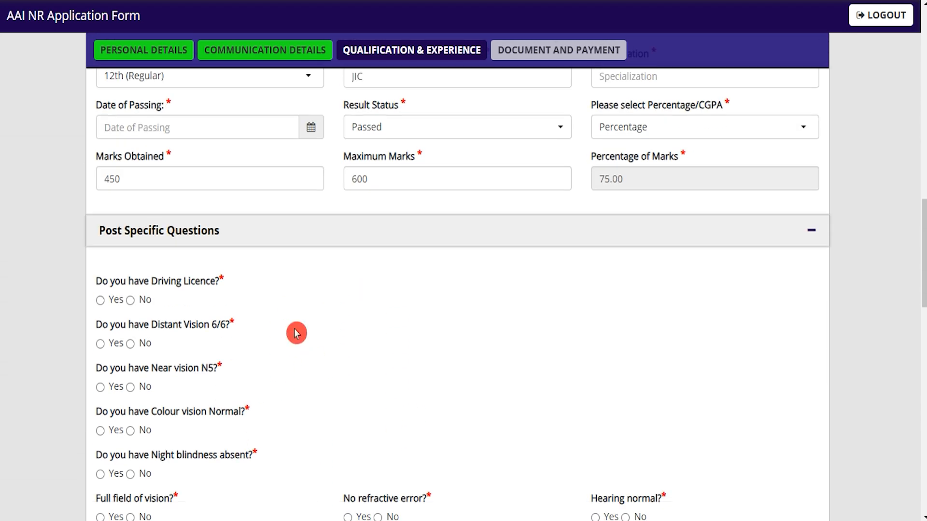
scroll(171, 270, "down", 3)
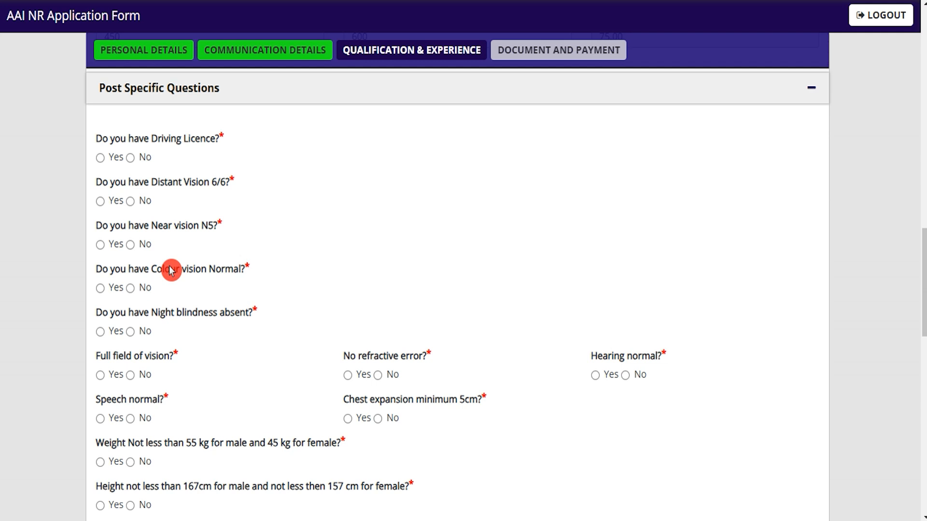
left_click(101, 159)
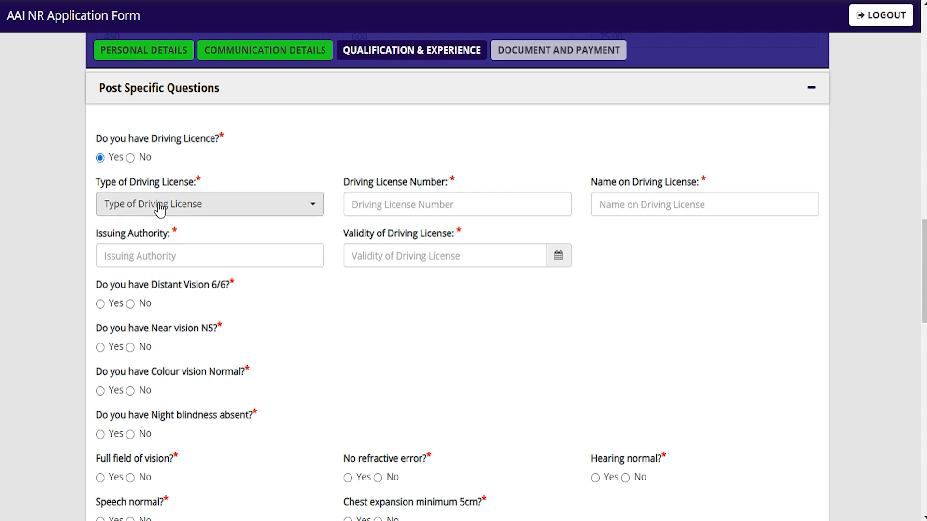
left_click(235, 204)
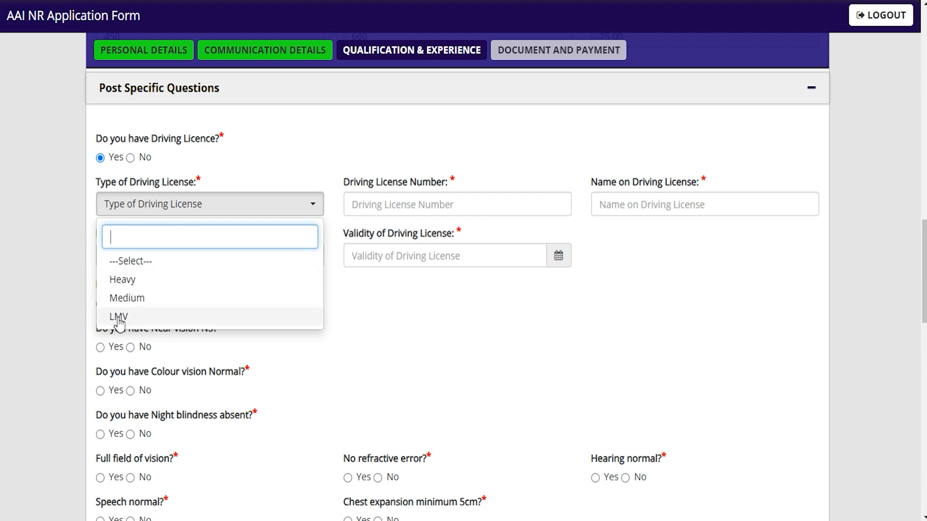
left_click(121, 280)
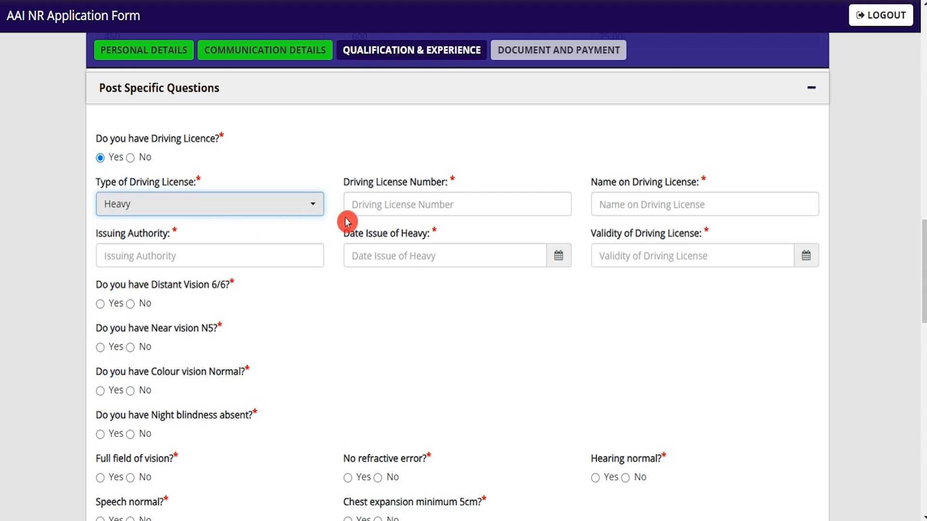
Review the required driving licence fields for number, name, issuing authority, heavy licence issue date and validity
left_click(393, 208)
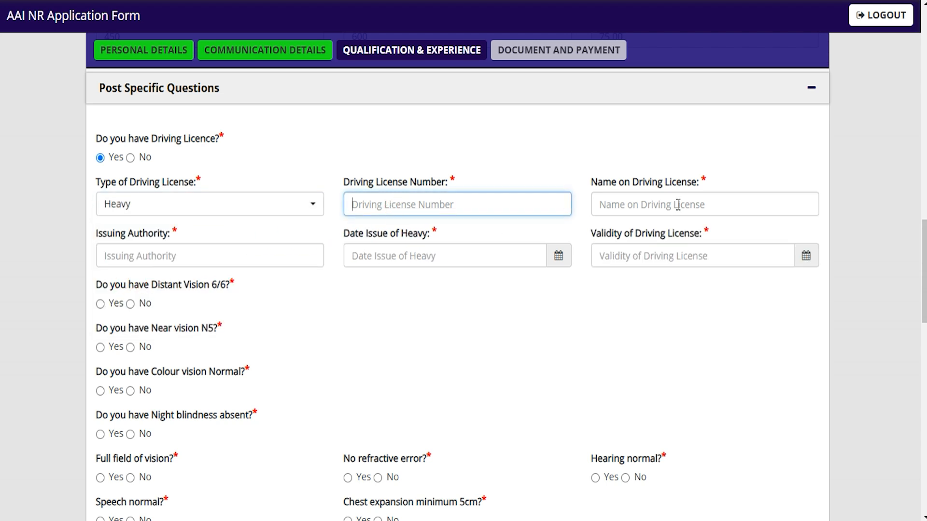
left_click_drag(626, 185, 636, 203)
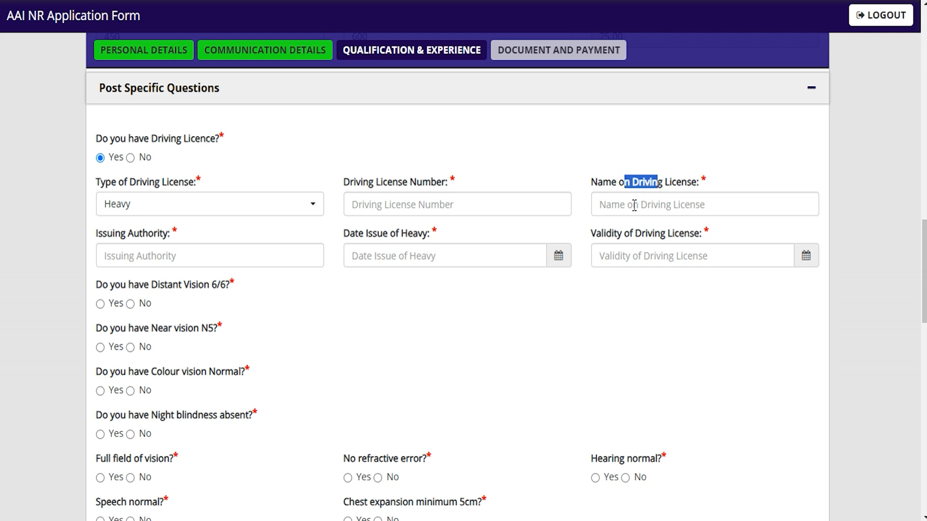
left_click_drag(108, 237, 150, 235)
left_click(158, 259)
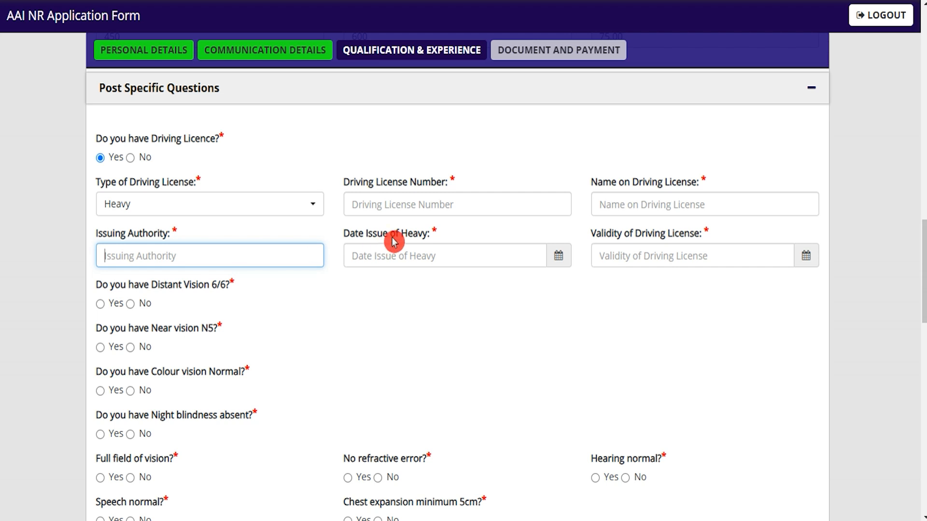
left_click_drag(366, 237, 413, 237)
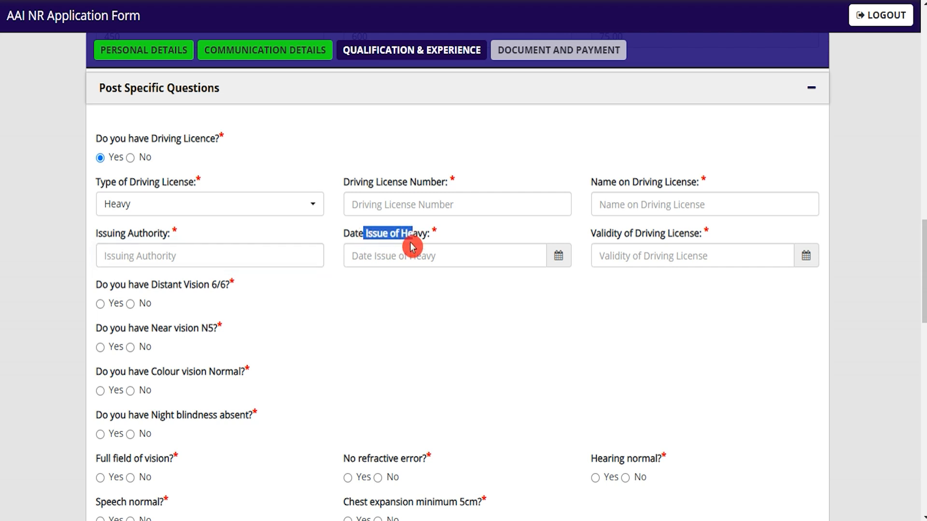
left_click(411, 254)
left_click(558, 257)
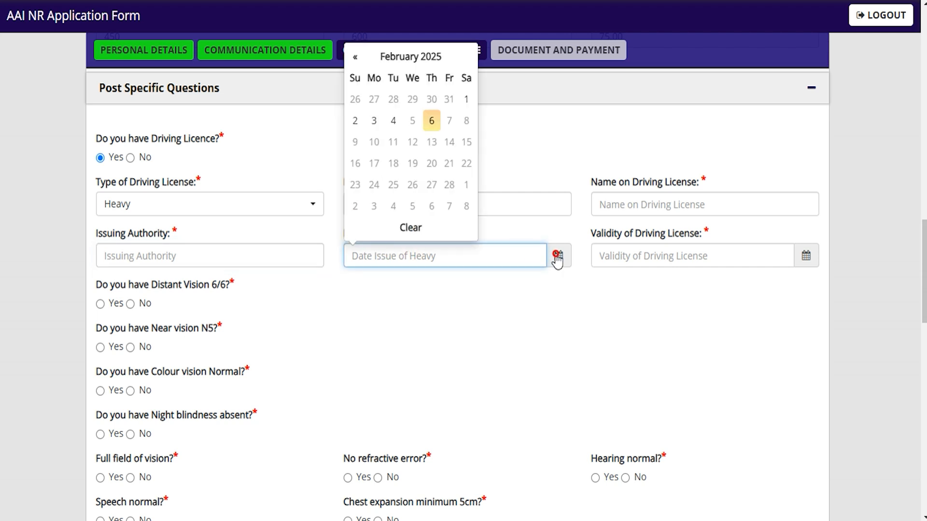
left_click(580, 320)
left_click_drag(608, 233, 654, 234)
left_click(808, 257)
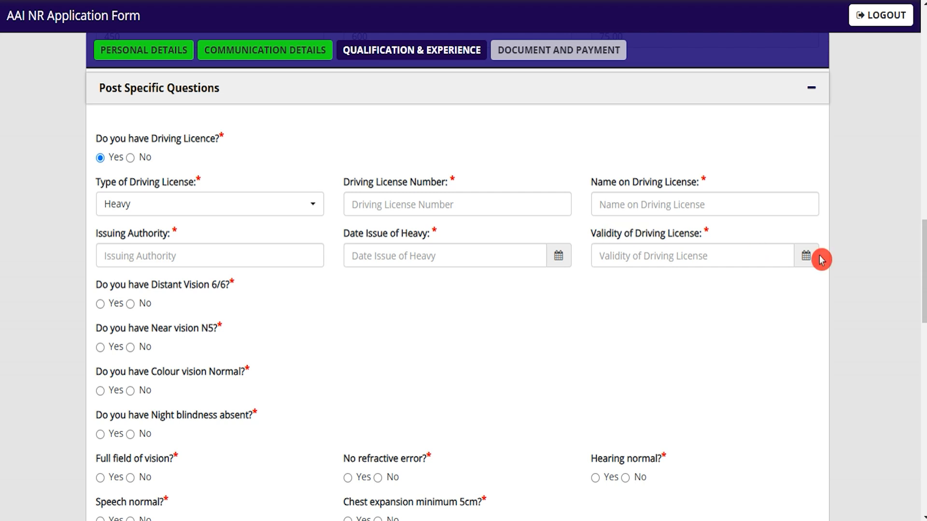
left_click(403, 349)
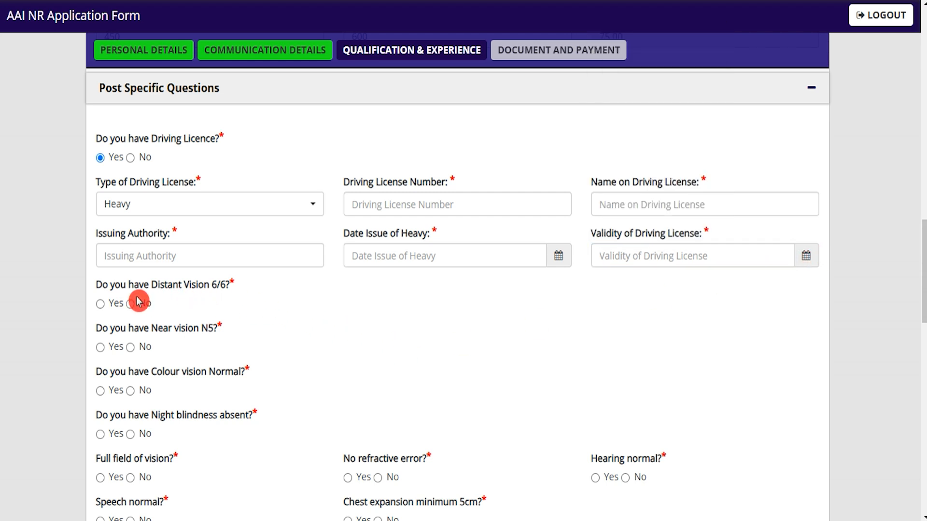
Answer the Distant Vision 6/6 question, trying No and settling on Yes
left_click_drag(114, 287, 192, 288)
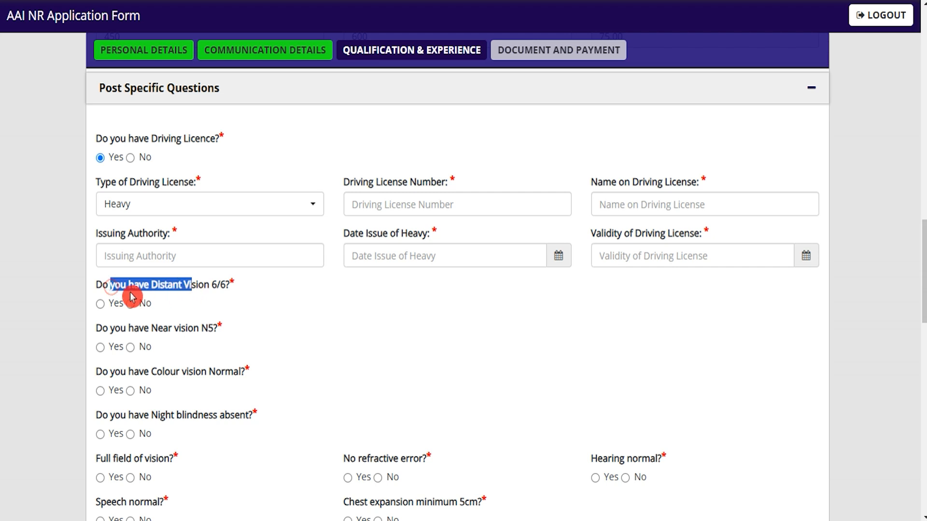
left_click(101, 304)
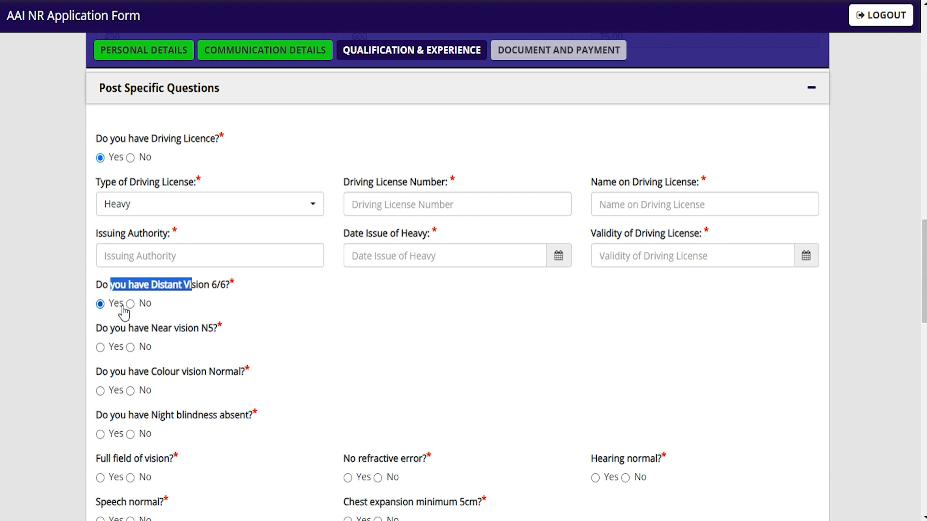
left_click(131, 304)
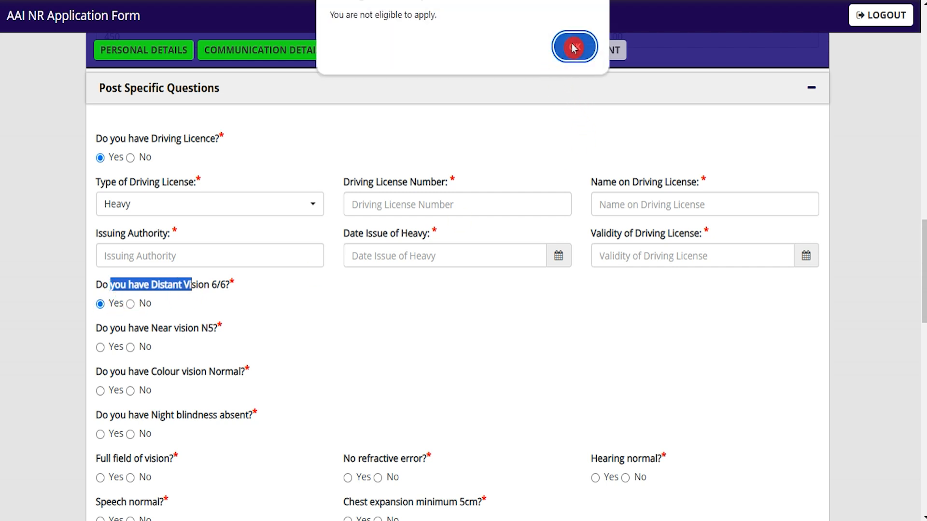
left_click(555, 53)
left_click(100, 305)
Answer the Near vision N5 question, trying No and settling on Yes
scroll(275, 336, "down", 3)
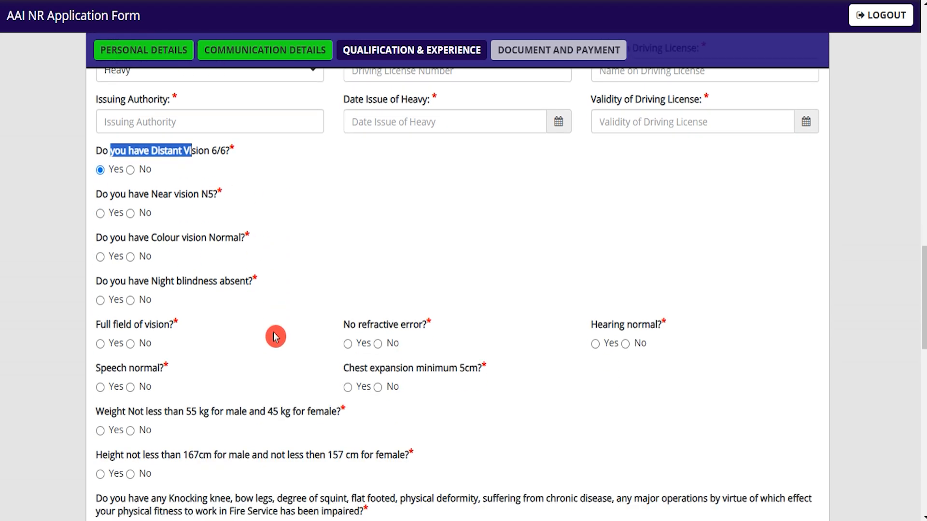
left_click(124, 194)
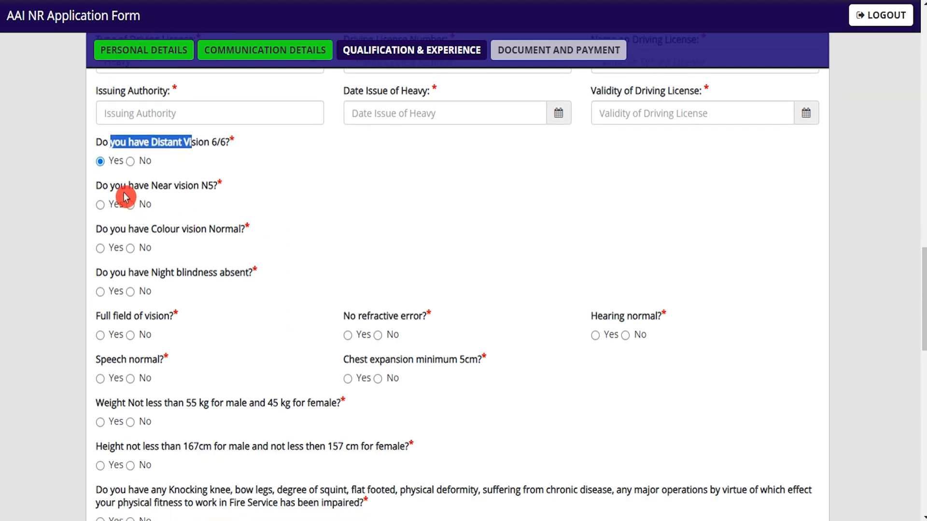
left_click_drag(119, 193, 209, 190)
left_click(101, 205)
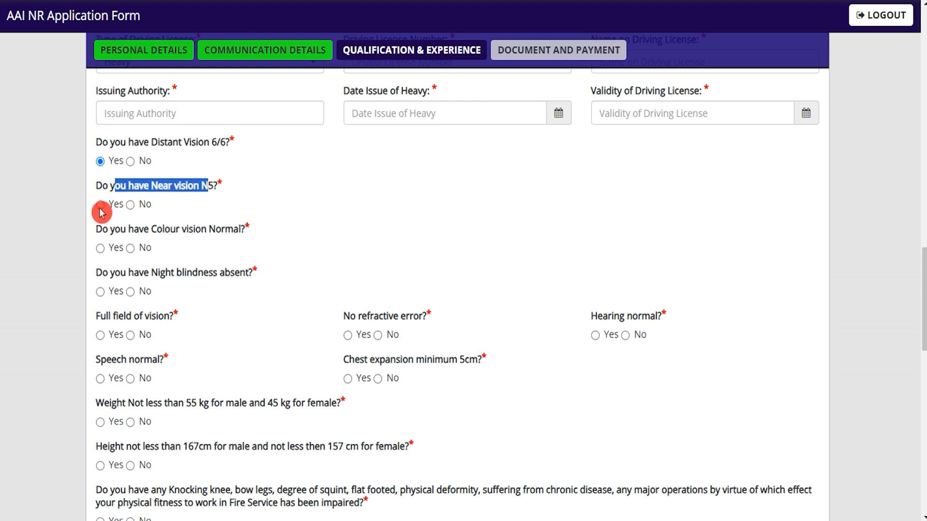
left_click(129, 206)
left_click(574, 46)
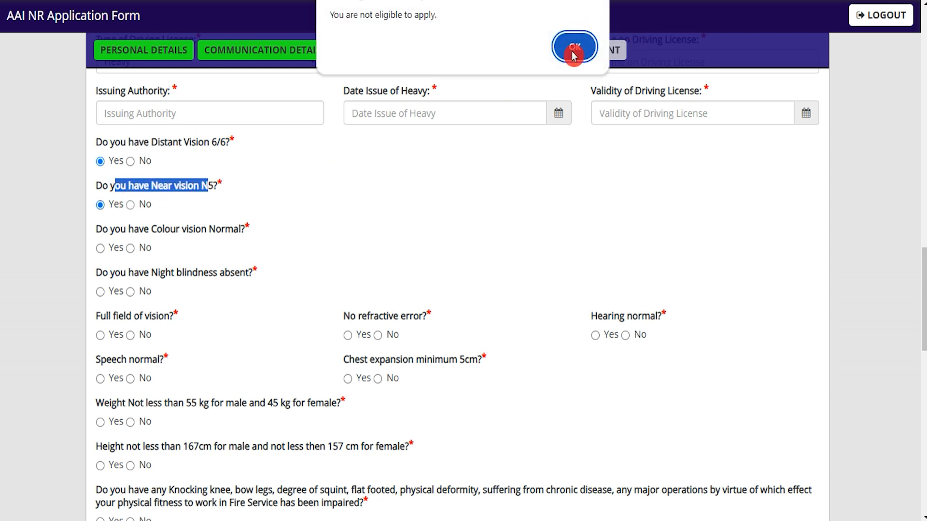
left_click(100, 206)
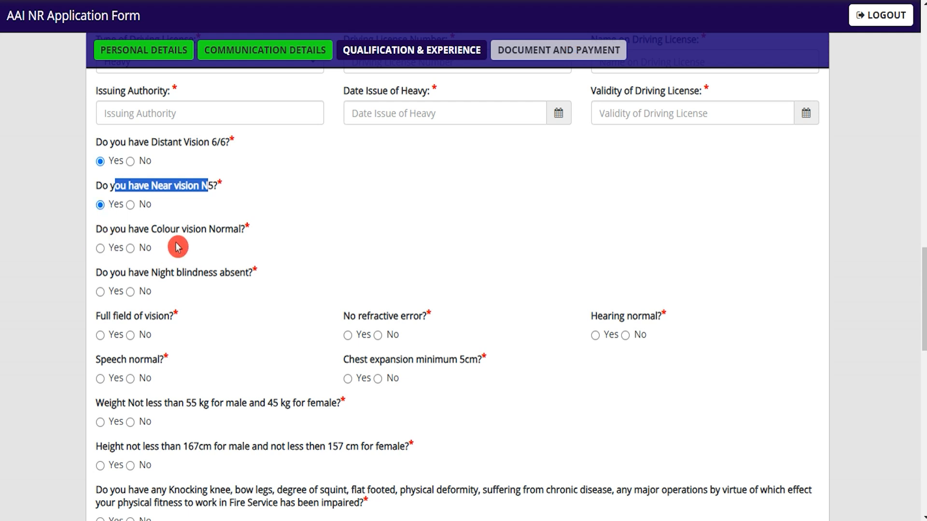
Answer Yes to both the normal colour vision and the night blindness absent questions
left_click_drag(124, 231, 215, 234)
left_click(100, 250)
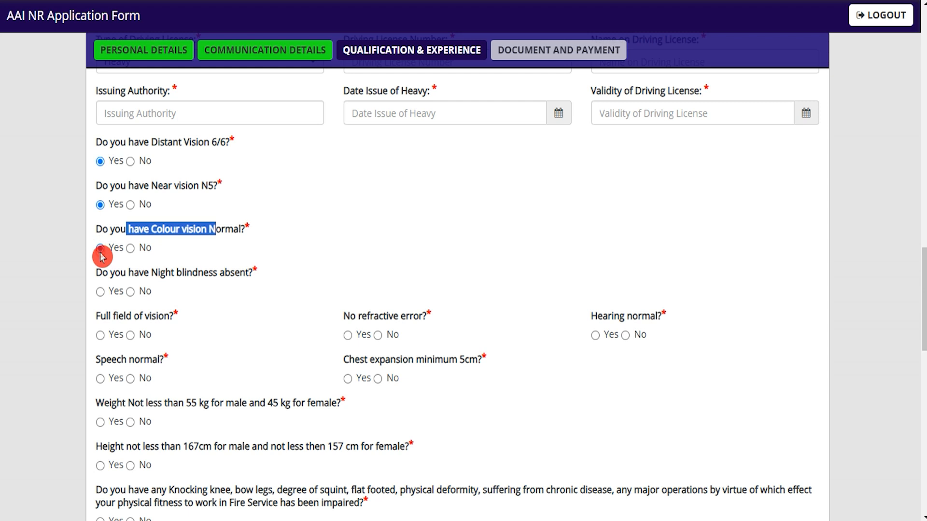
left_click_drag(151, 279, 240, 275)
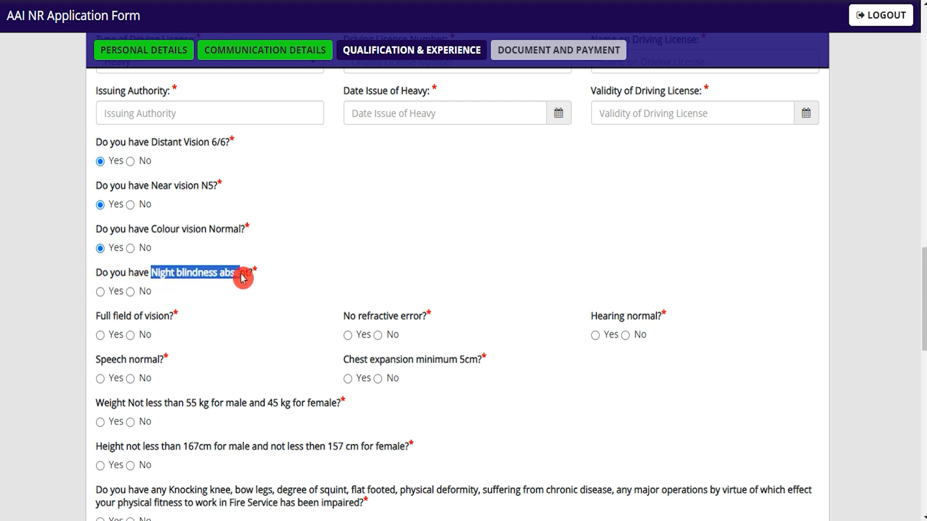
left_click(100, 292)
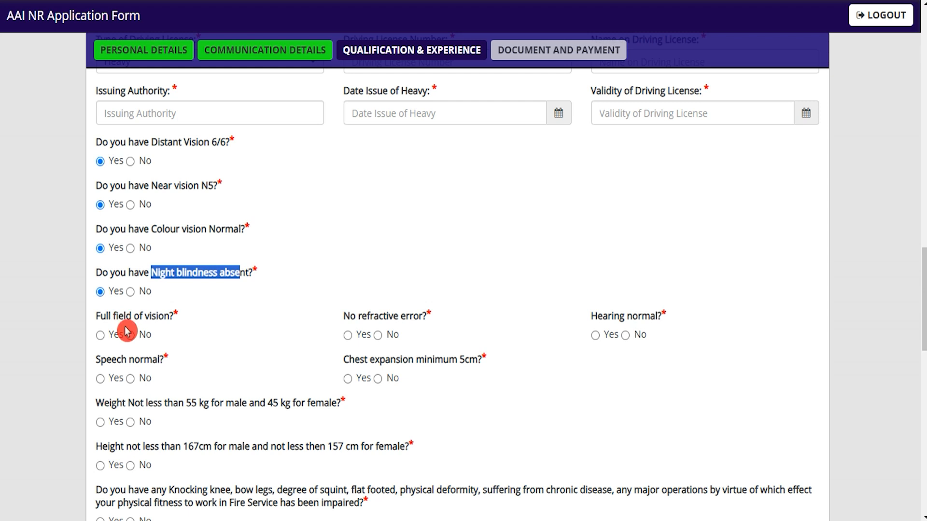
Answer Yes to Full field of vision, and answer the No refractive error question, trying No and settling on Yes
left_click(115, 320)
left_click_drag(113, 317, 156, 318)
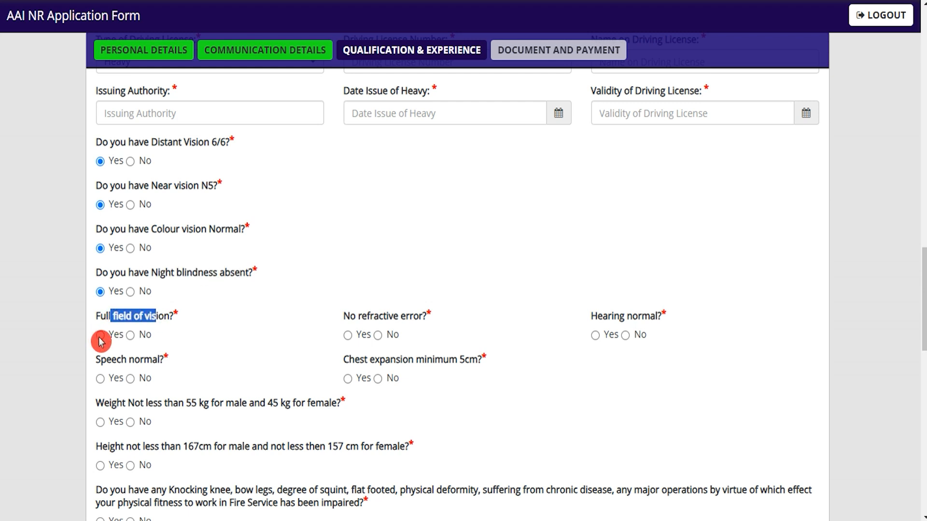
left_click(101, 336)
left_click_drag(367, 320, 406, 317)
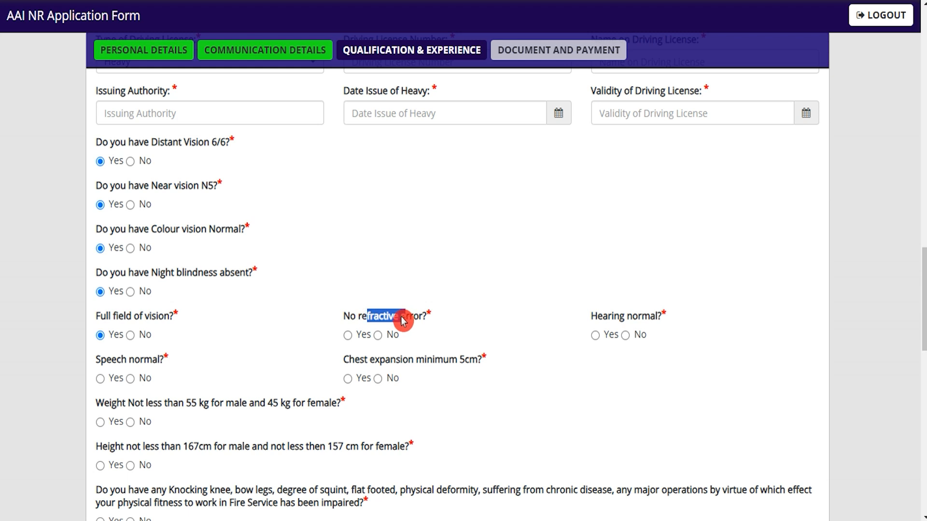
left_click(378, 335)
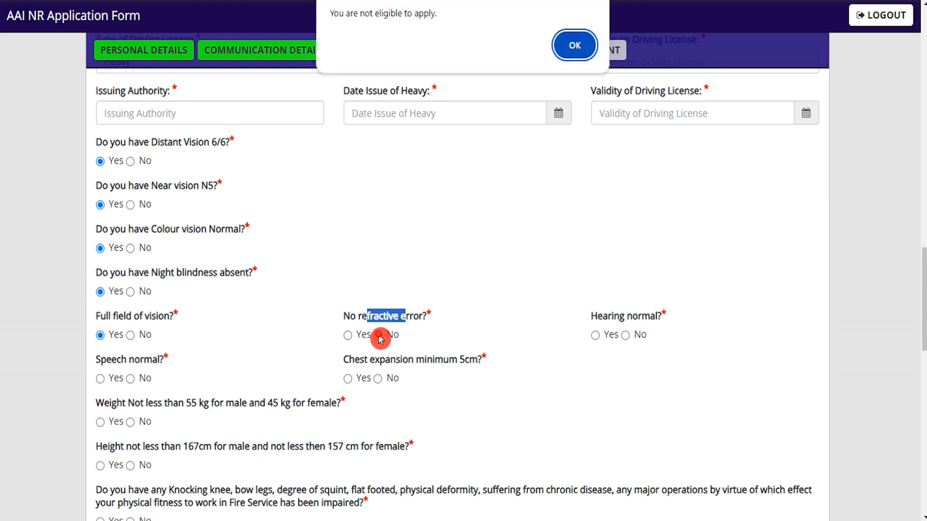
left_click(565, 61)
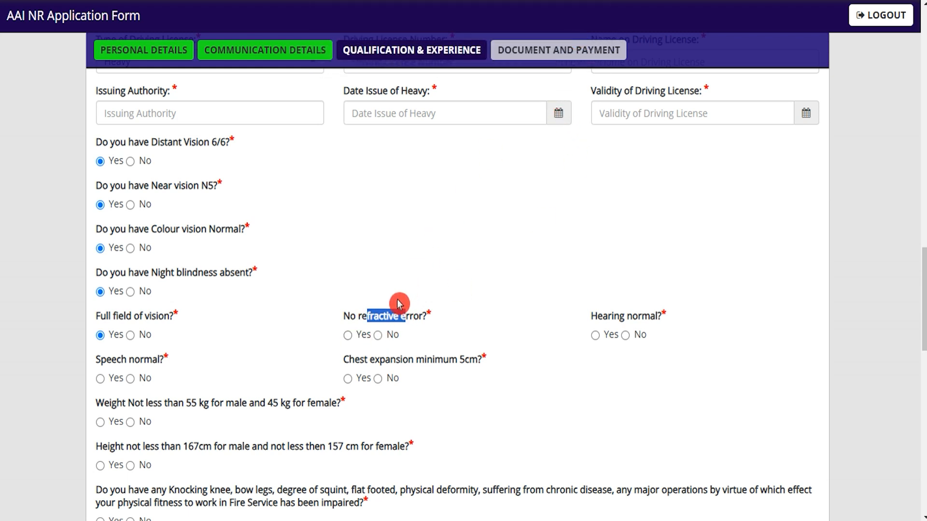
left_click(349, 338)
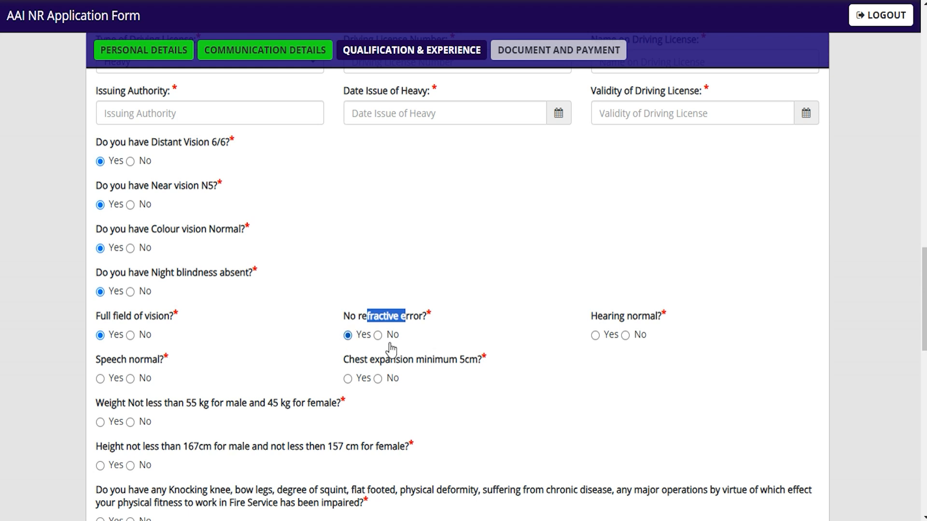
Answer Yes to the normal hearing, normal speech and minimum 5 cm chest expansion questions
left_click_drag(603, 317, 664, 322)
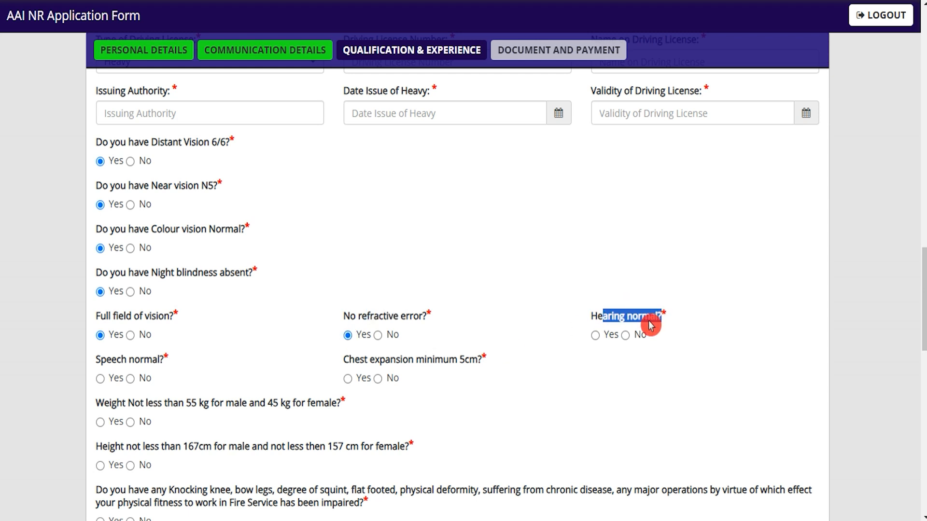
left_click(596, 335)
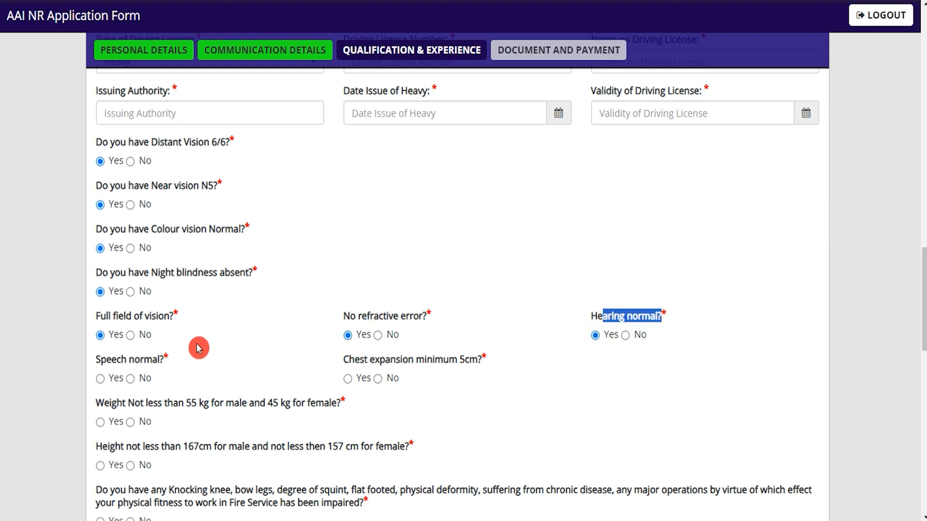
left_click(101, 380)
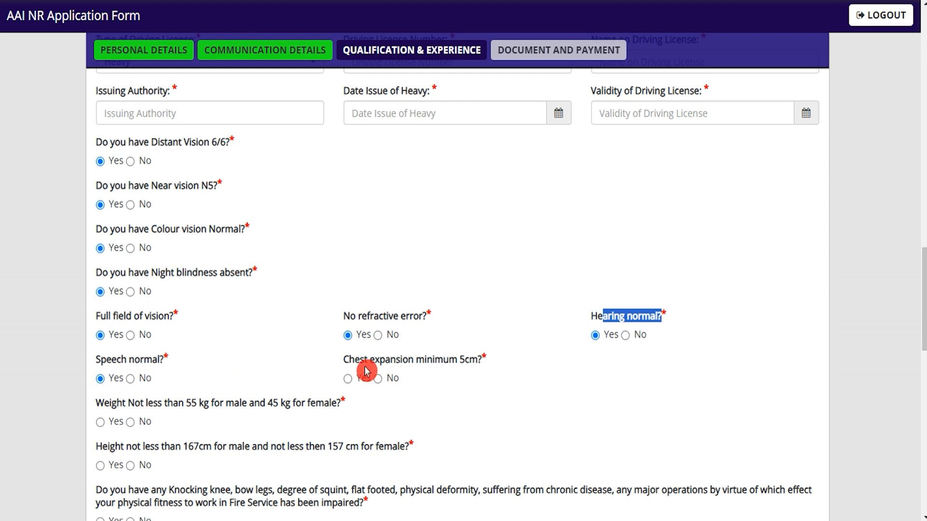
left_click_drag(363, 360, 467, 363)
left_click(348, 379)
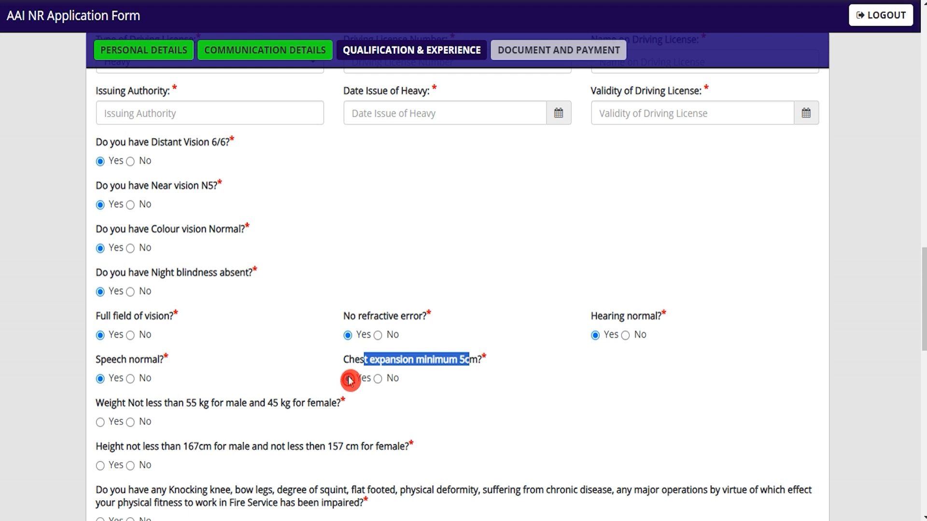
Answer the minimum weight question (55 kg for male, 45 kg for female), trying No and settling on Yes
scroll(278, 329, "down", 2)
left_click_drag(116, 336, 336, 338)
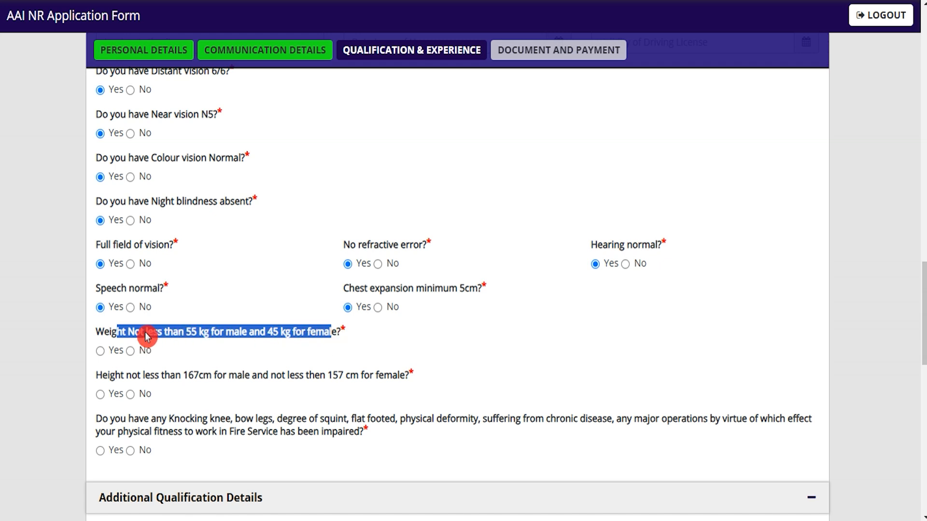
left_click(100, 352)
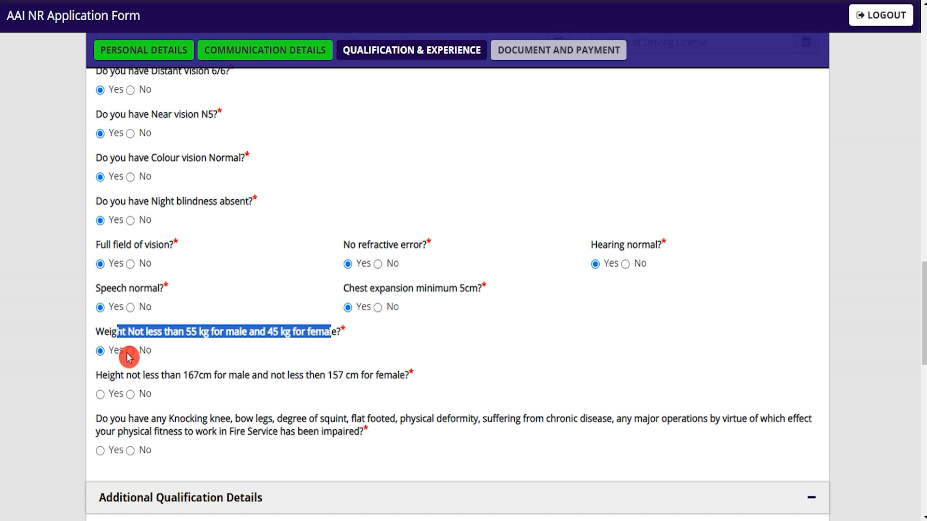
left_click(575, 46)
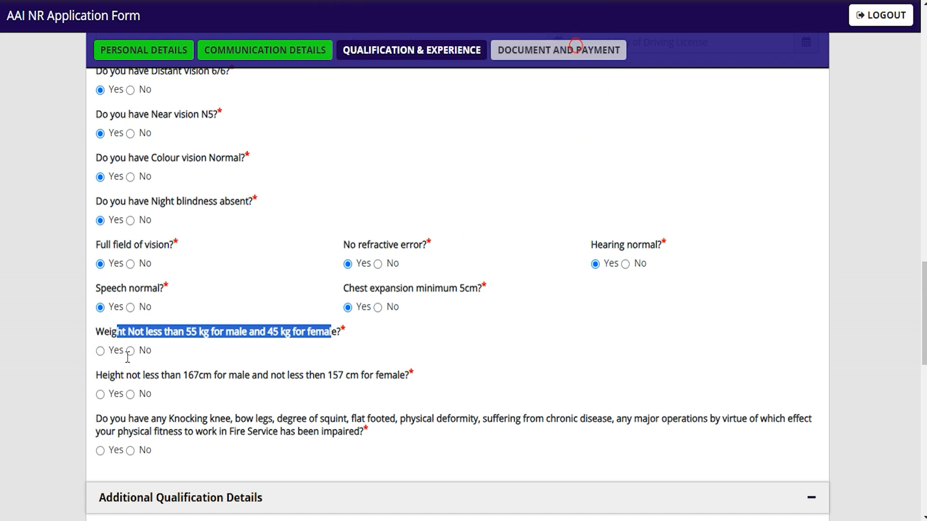
left_click(100, 351)
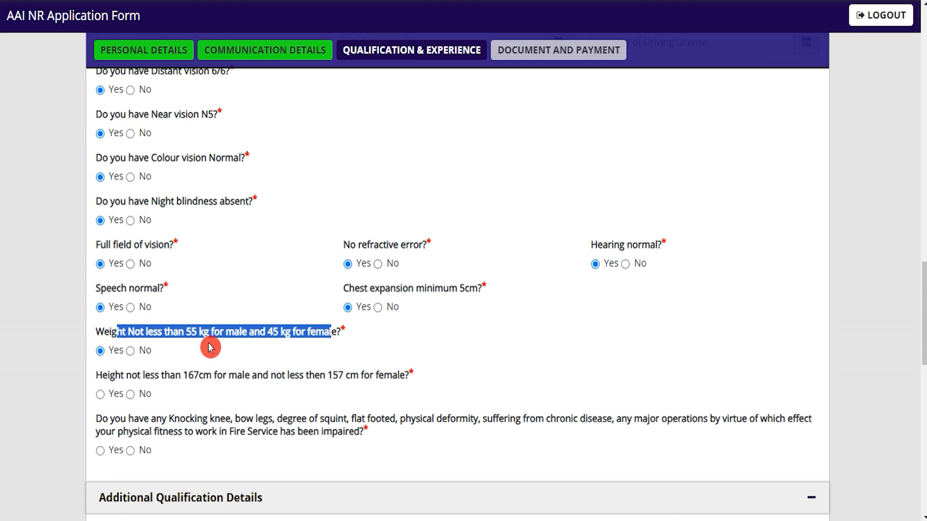
Answer Yes to the minimum height question of 167 cm for male and 157 cm for female
left_click_drag(124, 376, 211, 377)
left_click_drag(331, 376, 397, 380)
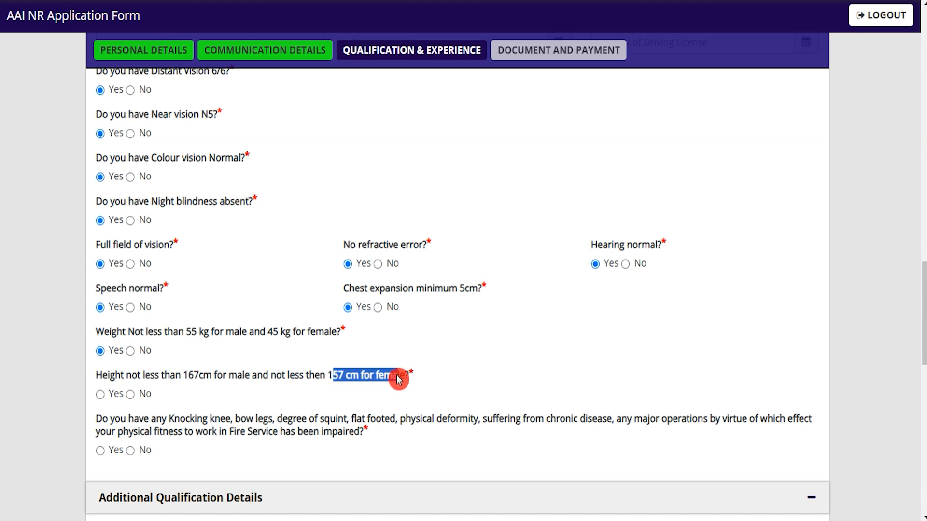
scroll(372, 362, "down", 3)
left_click(100, 252)
Answer No to the question about knocking knee, bow legs, squint, flat feet, physical deformity, chronic disease or major operations
left_click_drag(468, 276, 287, 278)
left_click(285, 275)
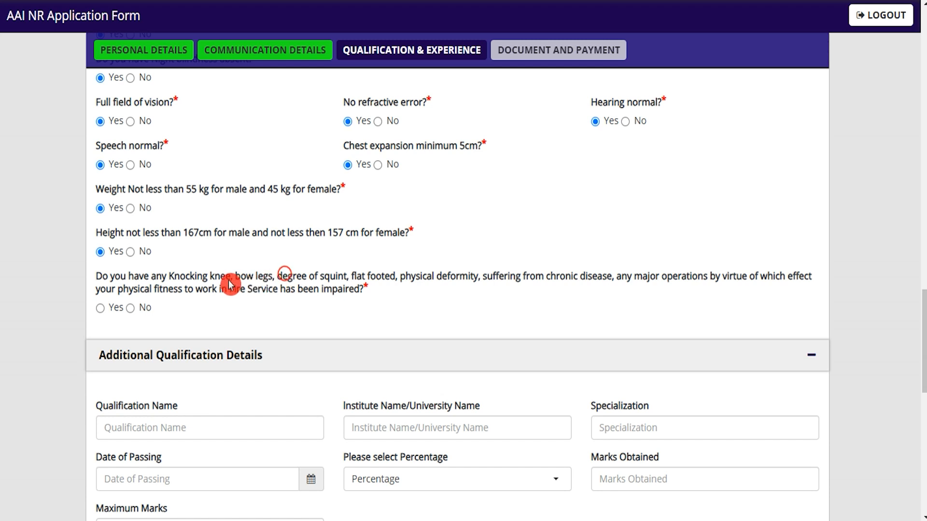
left_click_drag(181, 275, 338, 275)
left_click(131, 308)
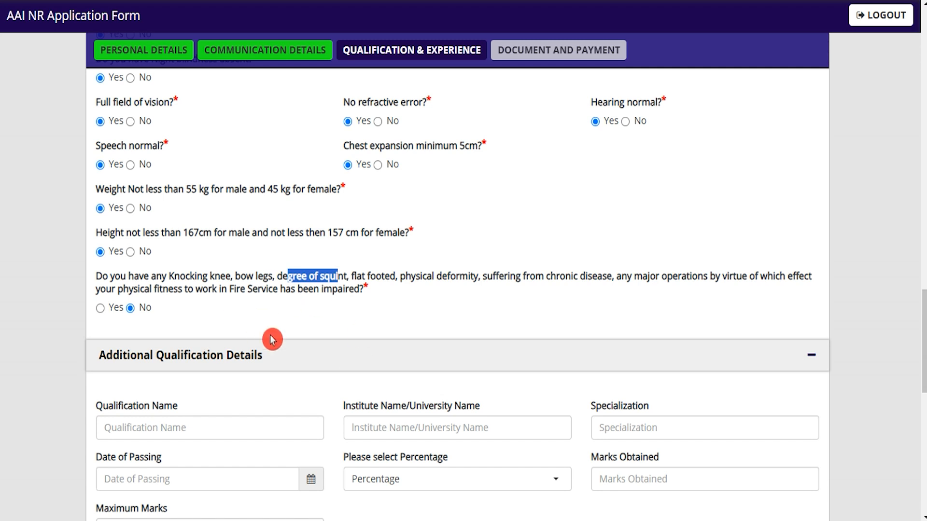
Review the Additional Qualification Details fields for qualification name, institute or university, specialization and date of passing
scroll(288, 329, "down", 3)
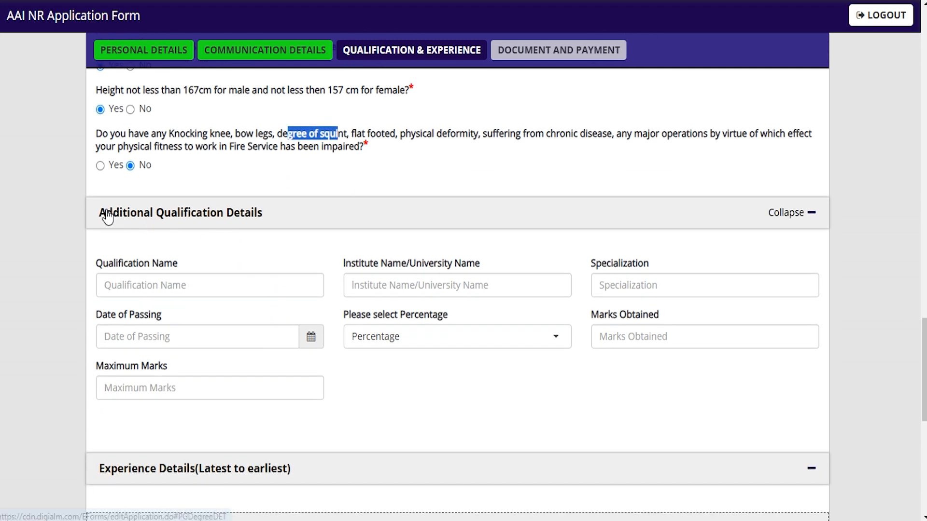
left_click(285, 263)
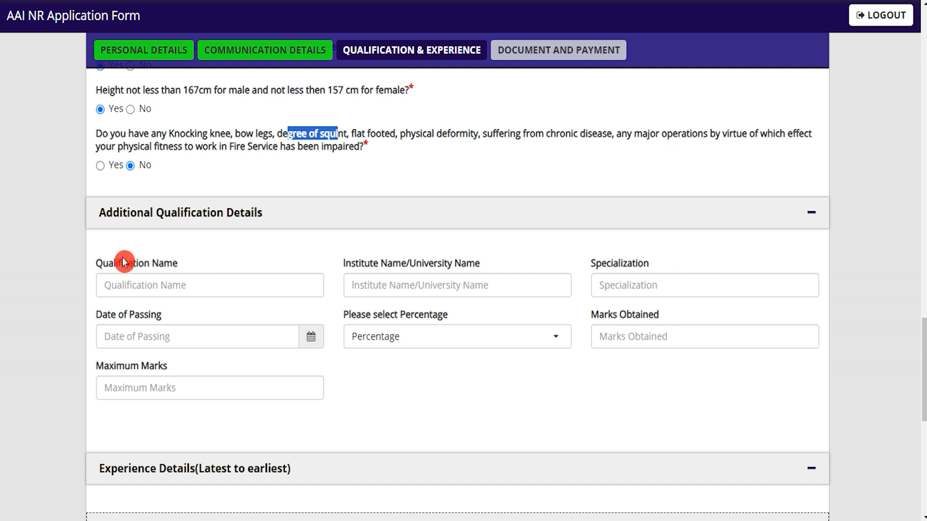
left_click_drag(116, 263, 147, 263)
left_click_drag(378, 264, 433, 263)
left_click_drag(609, 262, 657, 267)
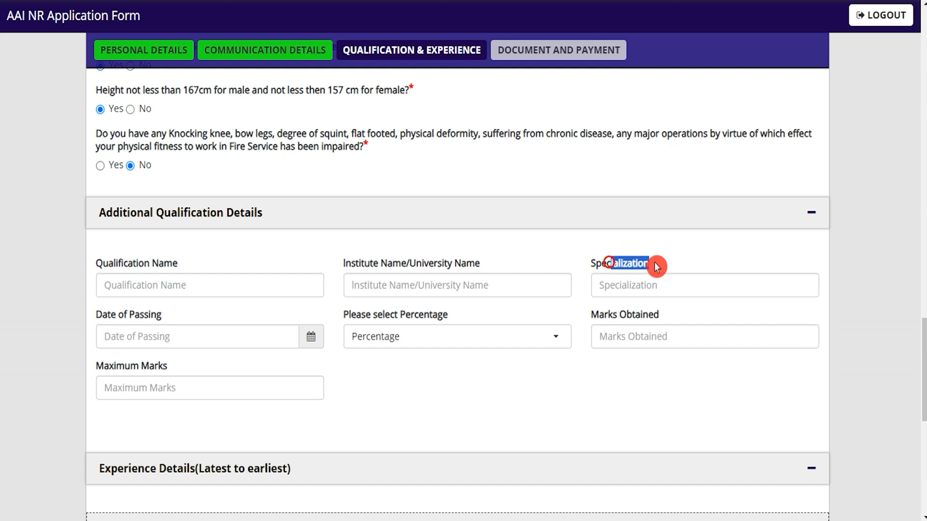
left_click_drag(107, 315, 144, 315)
left_click(313, 344)
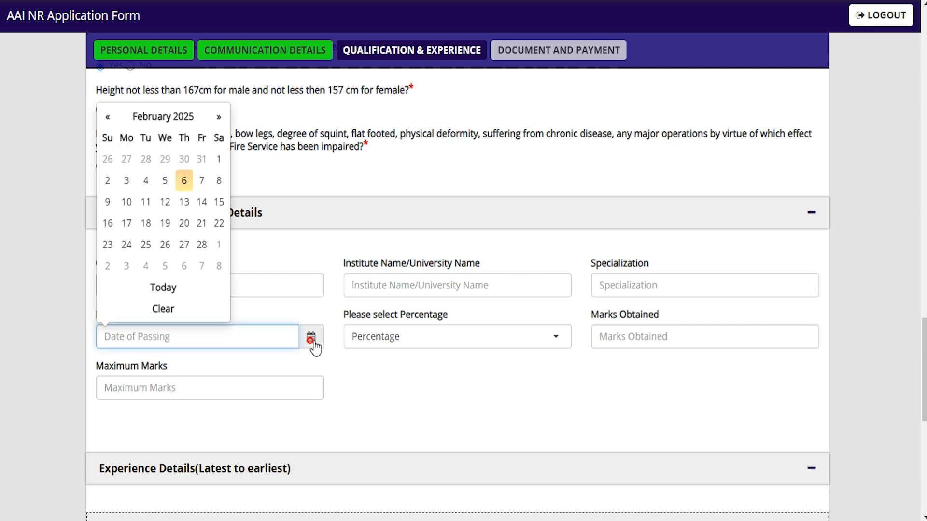
left_click(376, 323)
Set the additional qualification's marks type to Percentage and check the marks obtained, maximum marks and percentage fields
left_click(385, 341)
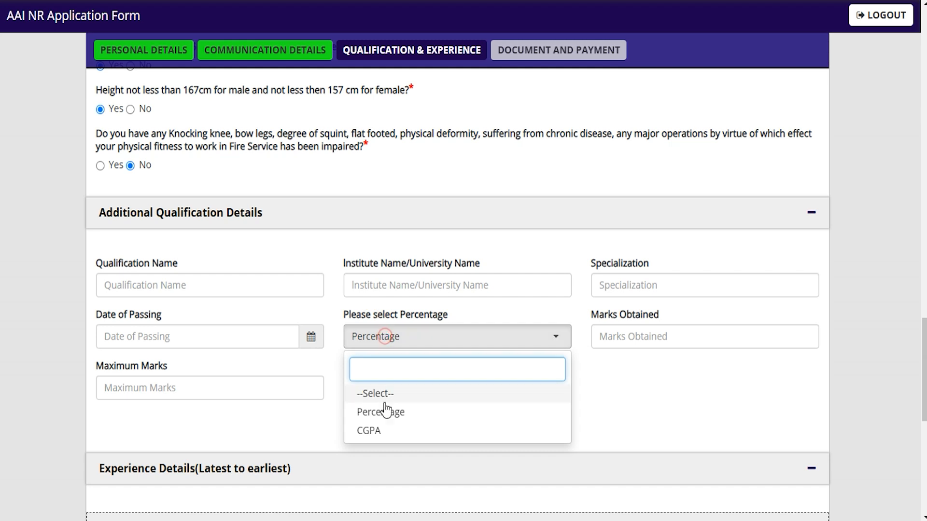
left_click(379, 416)
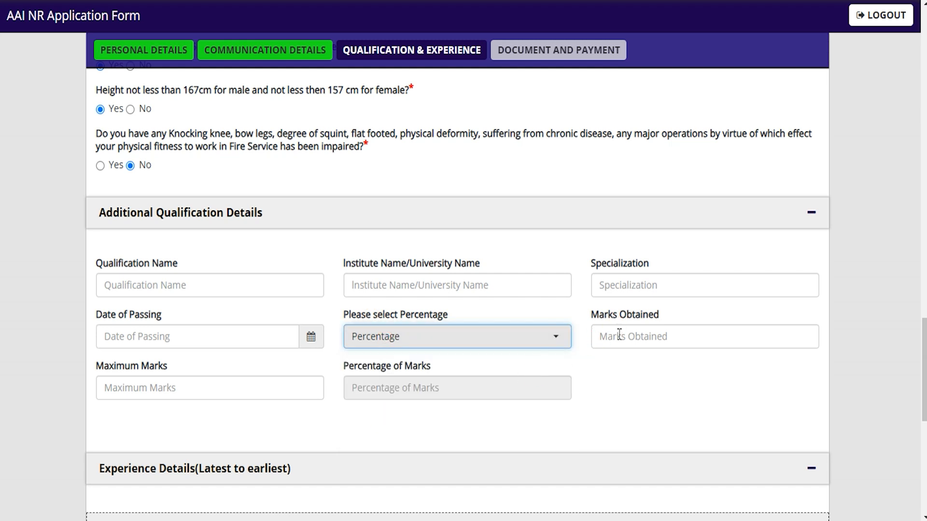
left_click(619, 334)
left_click_drag(114, 366, 164, 380)
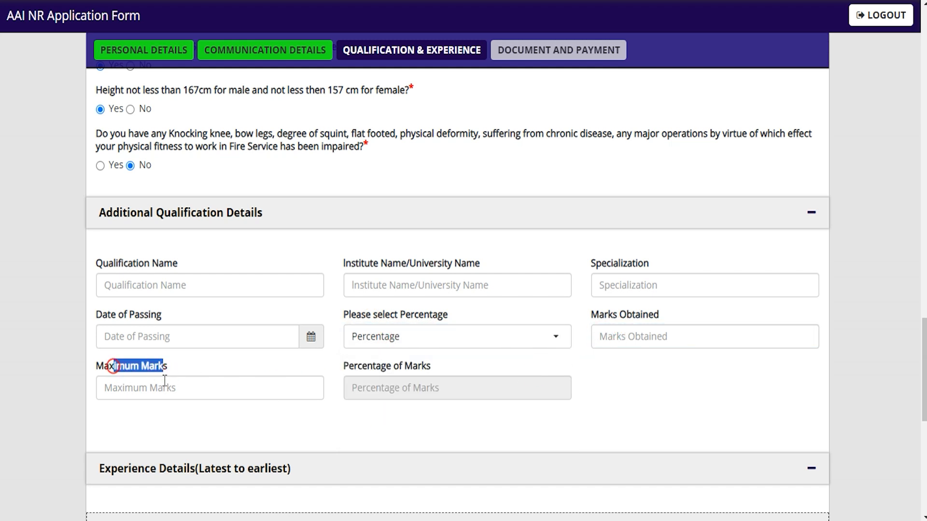
left_click(158, 388)
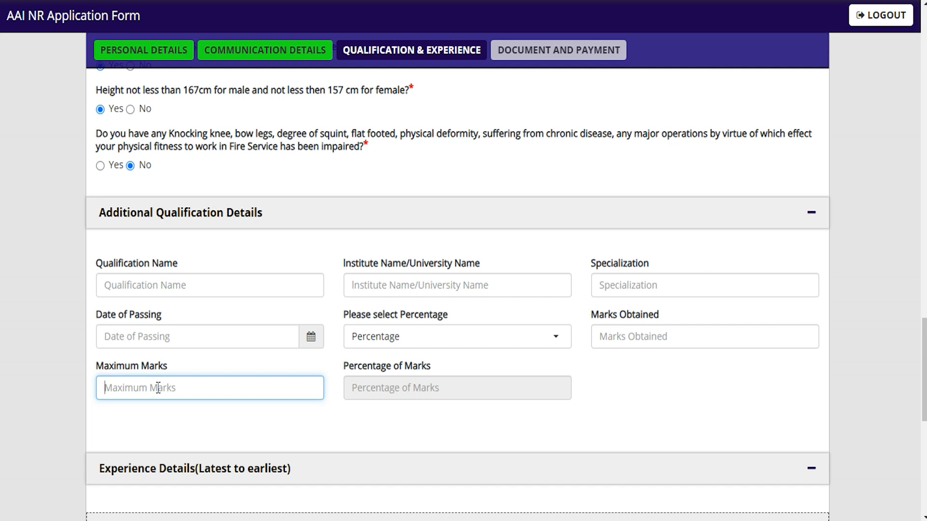
left_click_drag(357, 372, 444, 377)
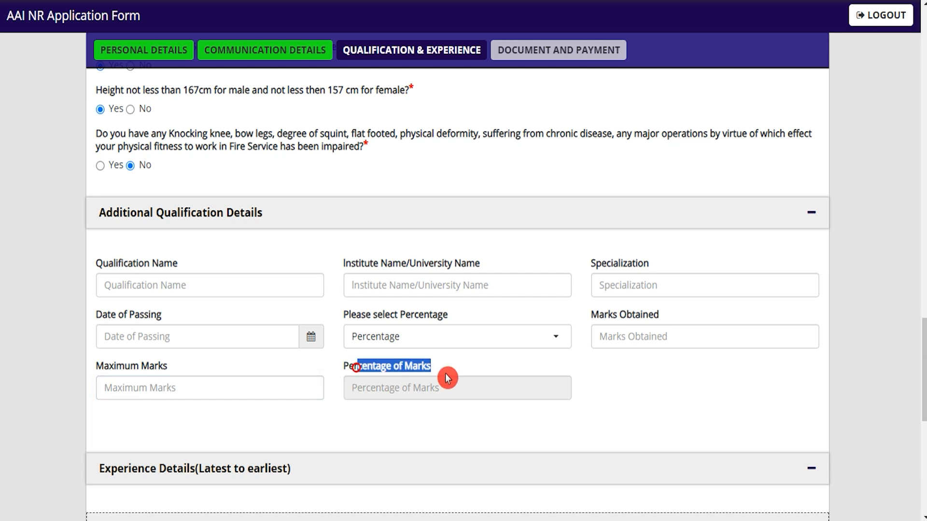
Review the first Experience Details entry's organisation name, type of organization options, post held and start date of service fields
scroll(365, 385, "down", 7)
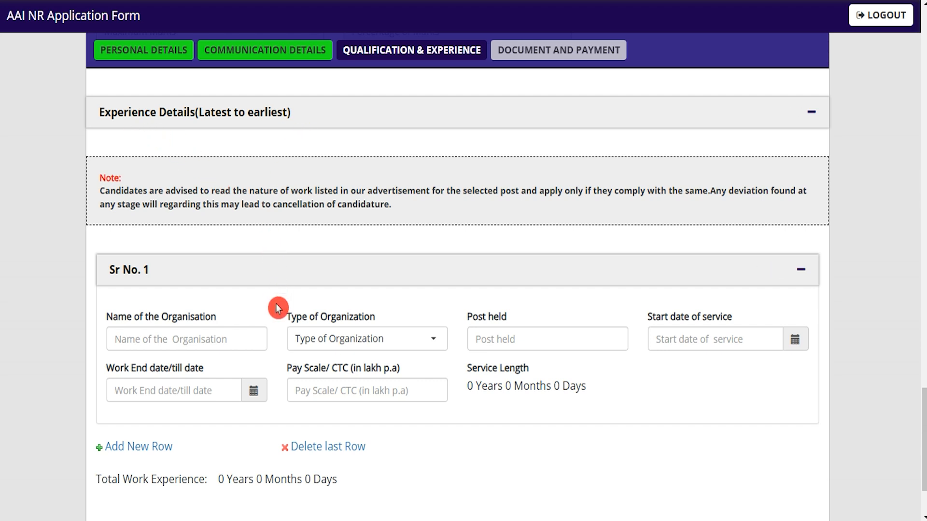
scroll(276, 303, "down", 2)
left_click(228, 269)
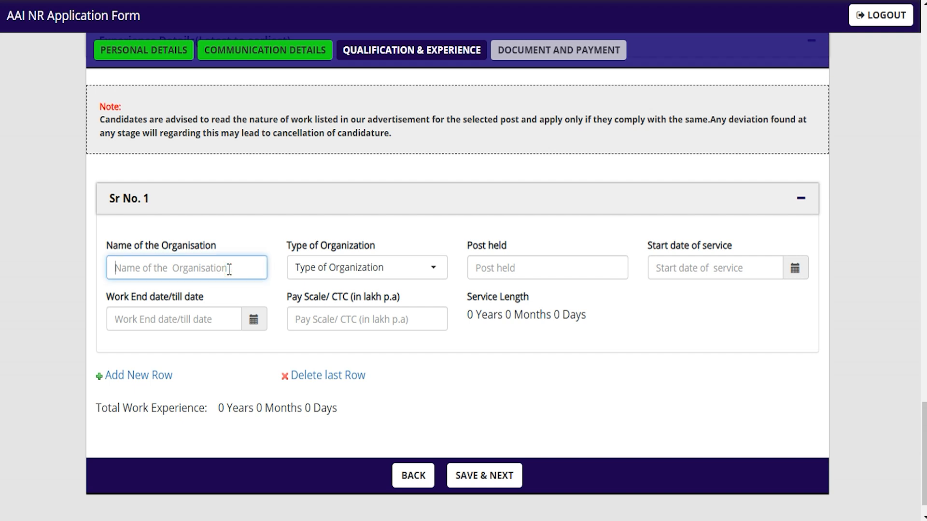
left_click(427, 266)
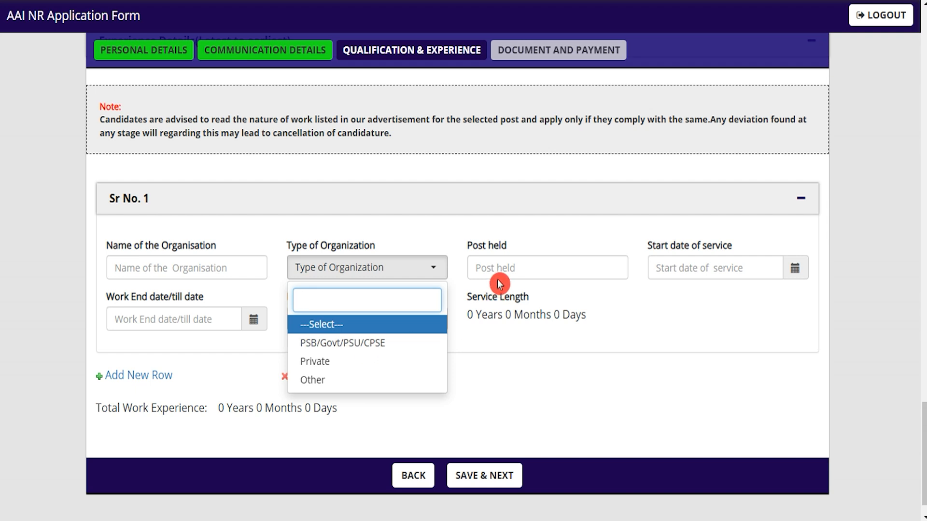
left_click(509, 267)
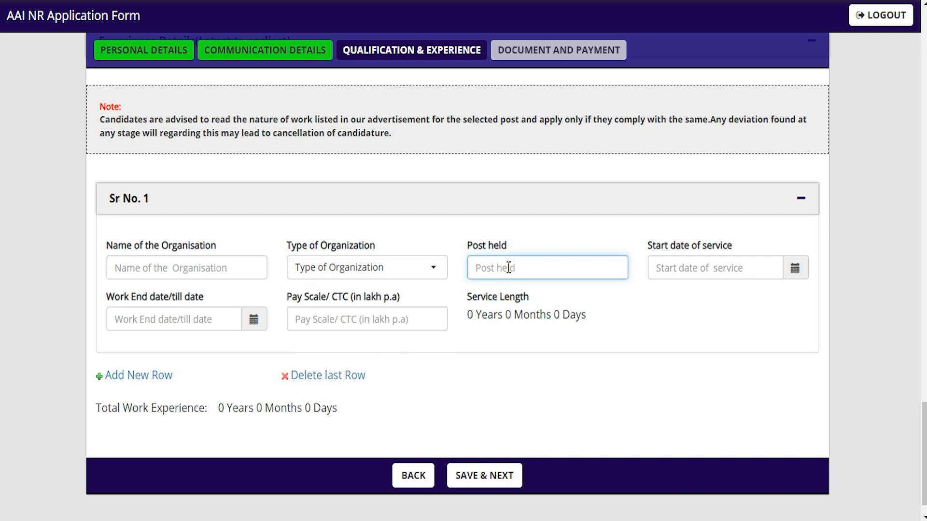
left_click(795, 270)
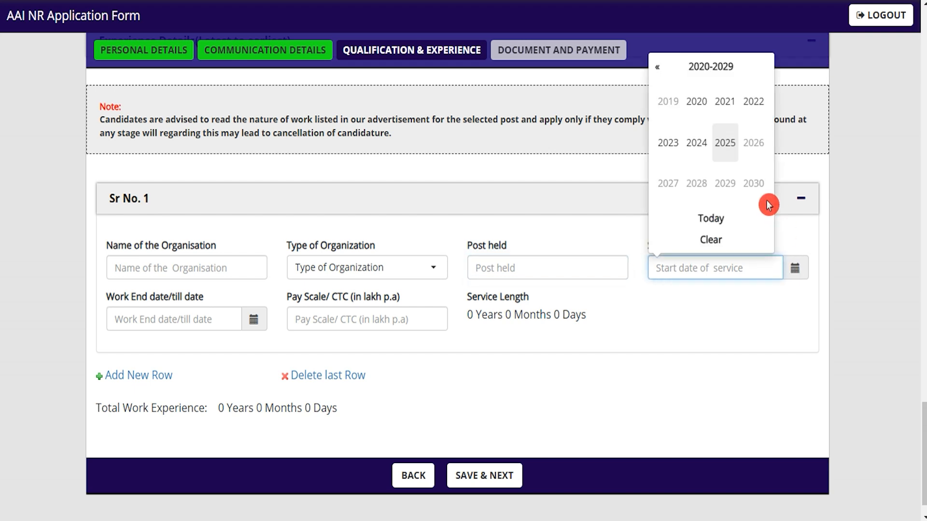
left_click(705, 333)
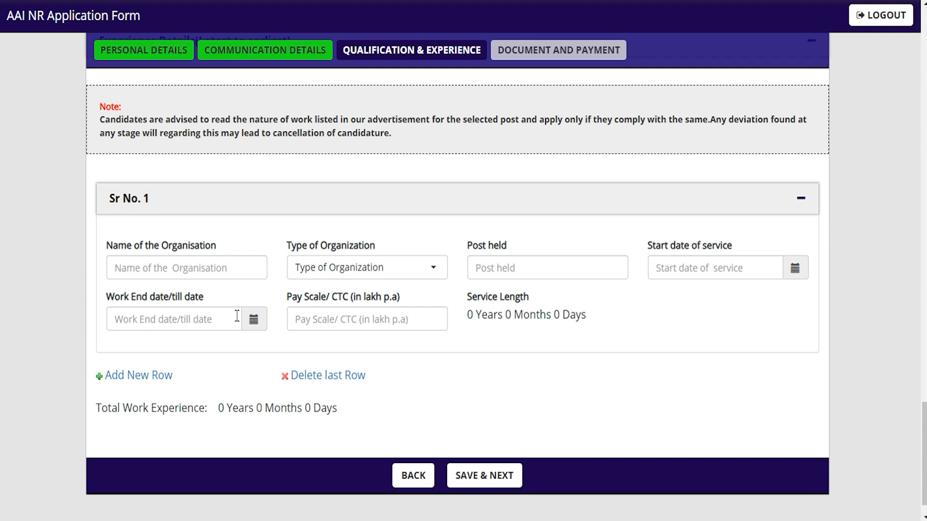
Review the experience entry's work end date, pay scale/CTC and service length fields
left_click(254, 319)
left_click(265, 350)
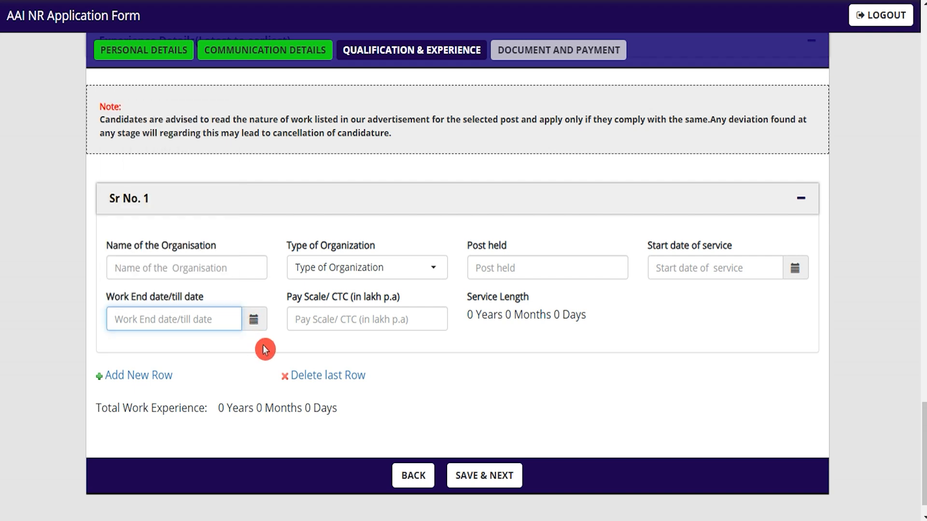
left_click(356, 319)
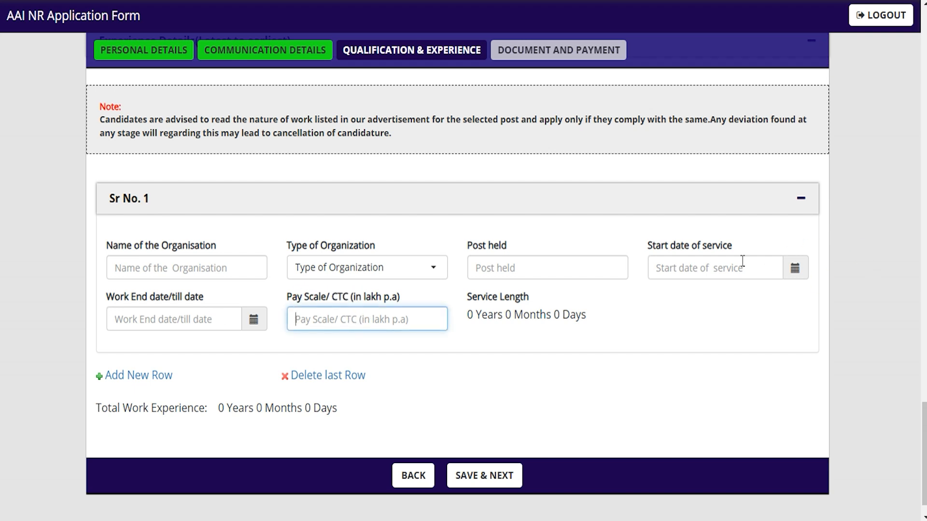
left_click_drag(485, 297, 561, 319)
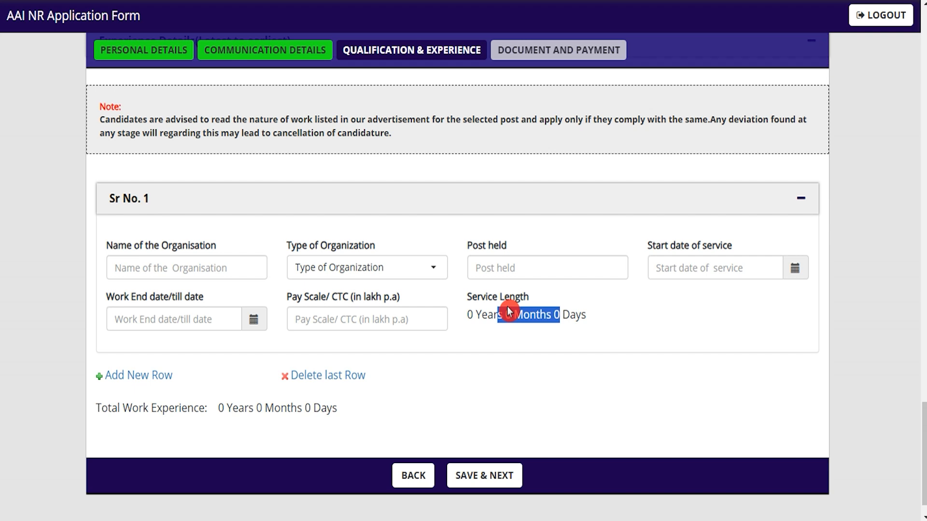
left_click(497, 341)
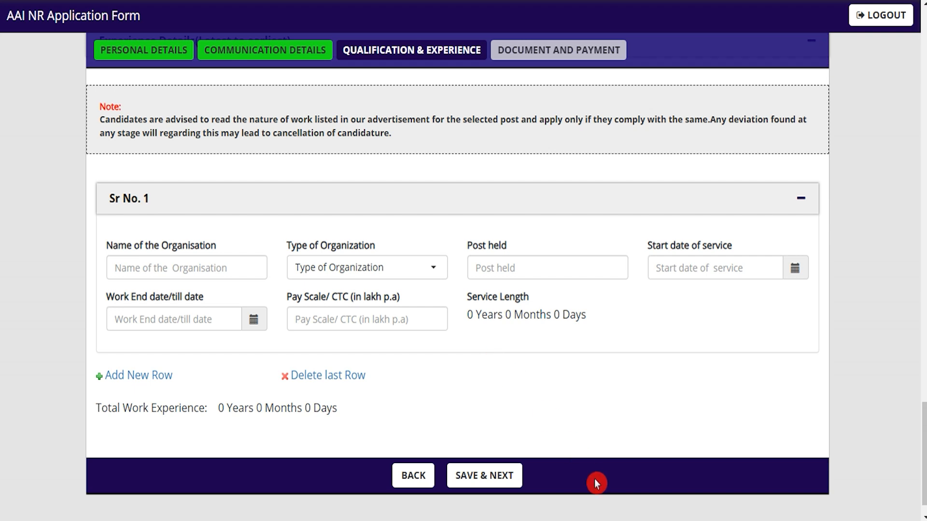
Save the Qualification & Experience section and review the photo, signature, 10th class and essential certificate upload rows
left_click(512, 479)
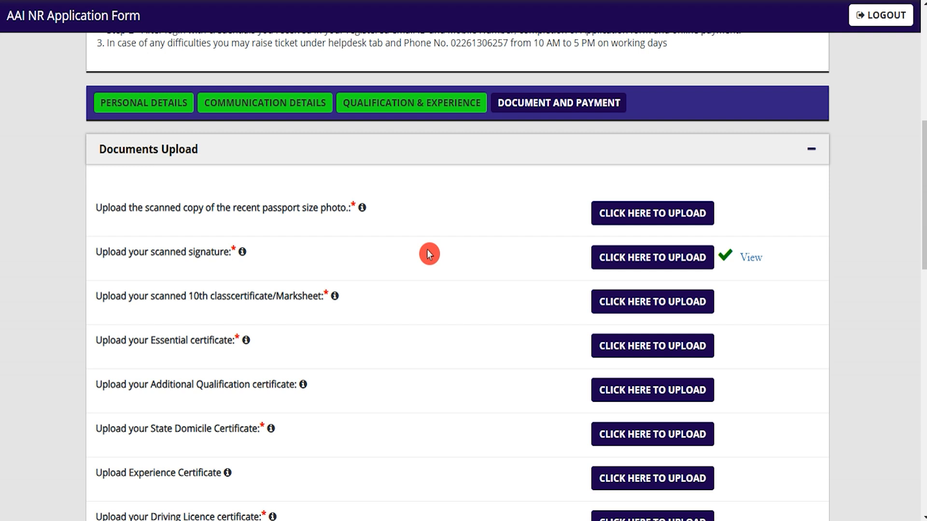
left_click_drag(280, 213, 320, 209)
left_click_drag(190, 252, 207, 257)
left_click_drag(194, 297, 242, 303)
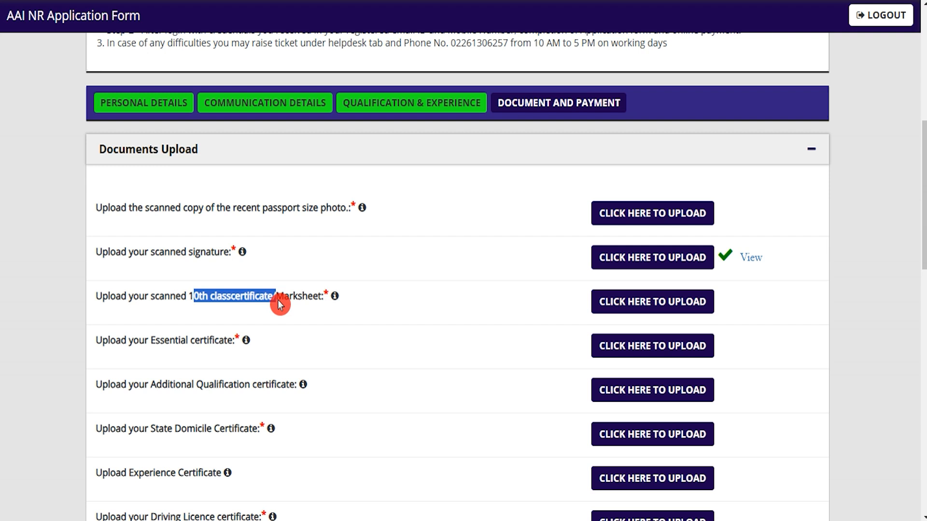
left_click_drag(156, 343, 216, 345)
Review the upload rows for the additional qualification, state domicile, experience, driving licence and caste certificates
scroll(219, 344, "down", 2)
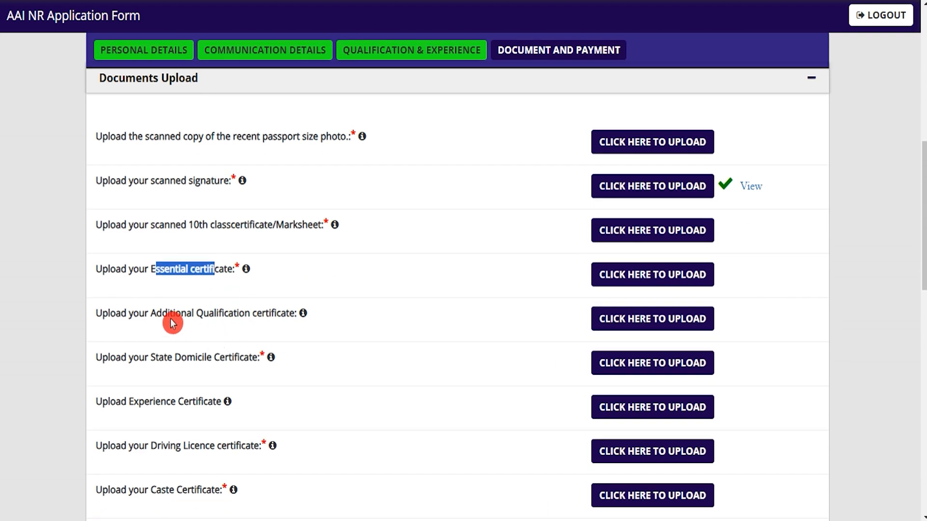
left_click(169, 317)
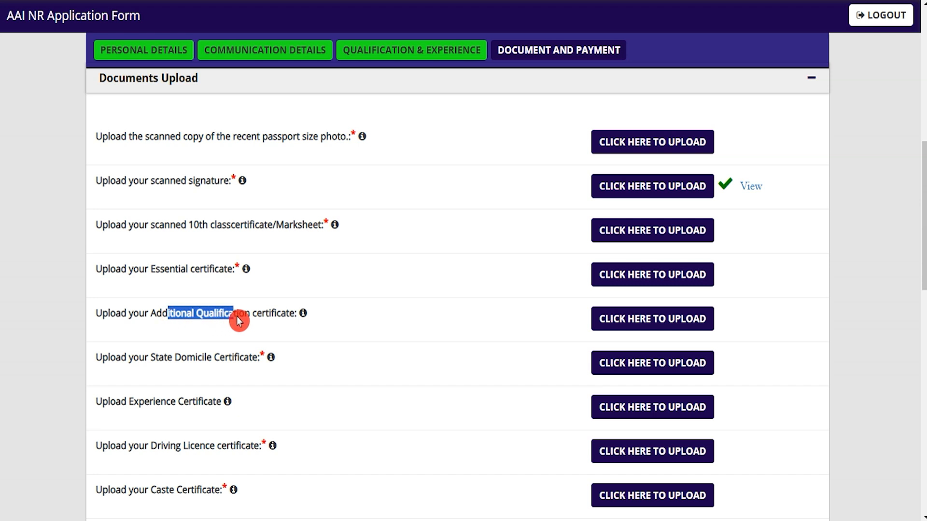
scroll(285, 317, "down", 4)
left_click_drag(158, 216, 232, 217)
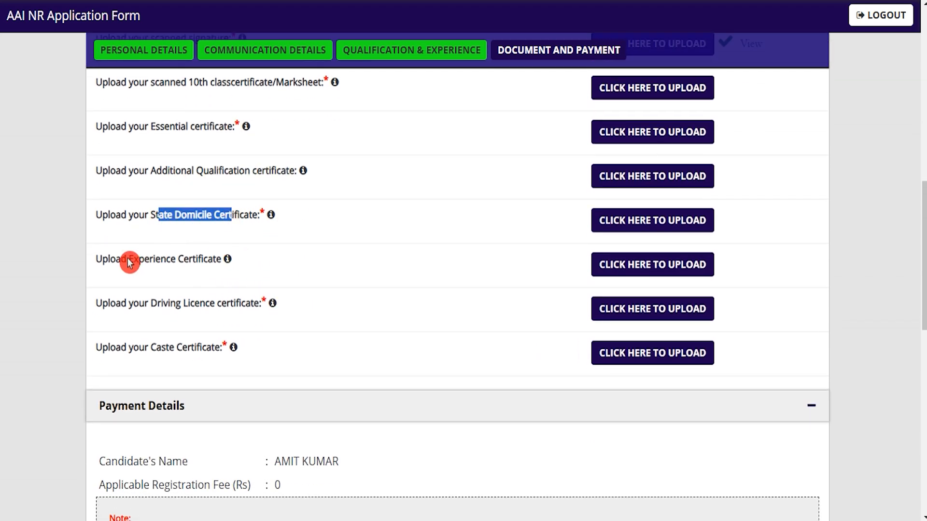
left_click_drag(116, 263, 204, 264)
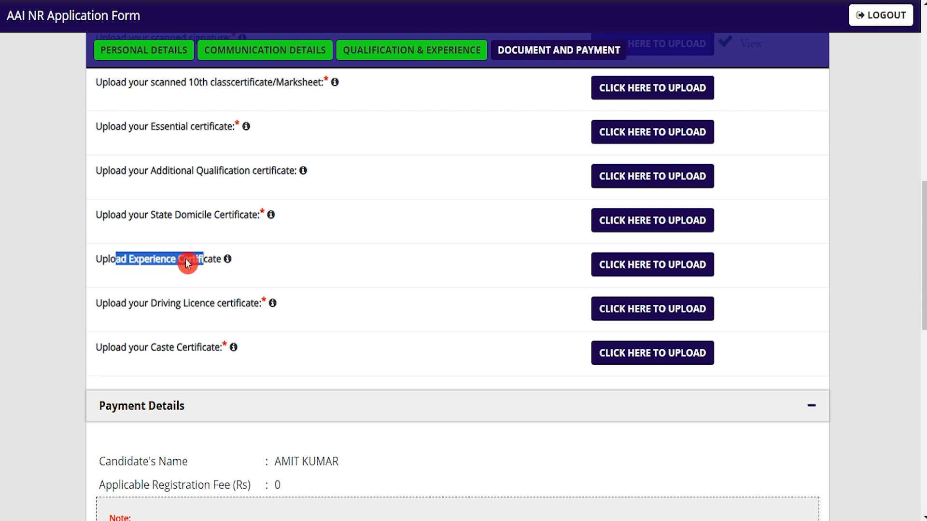
left_click_drag(120, 307, 210, 317)
left_click_drag(121, 349, 198, 349)
Open the passport size photo upload and read its file size, image format and dimension instructions
scroll(302, 272, "up", 5)
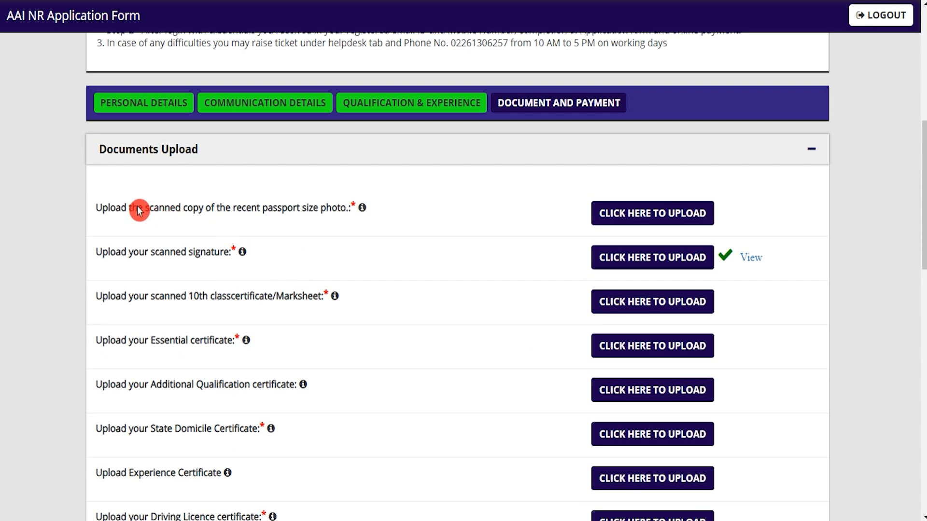
left_click_drag(138, 207, 263, 210)
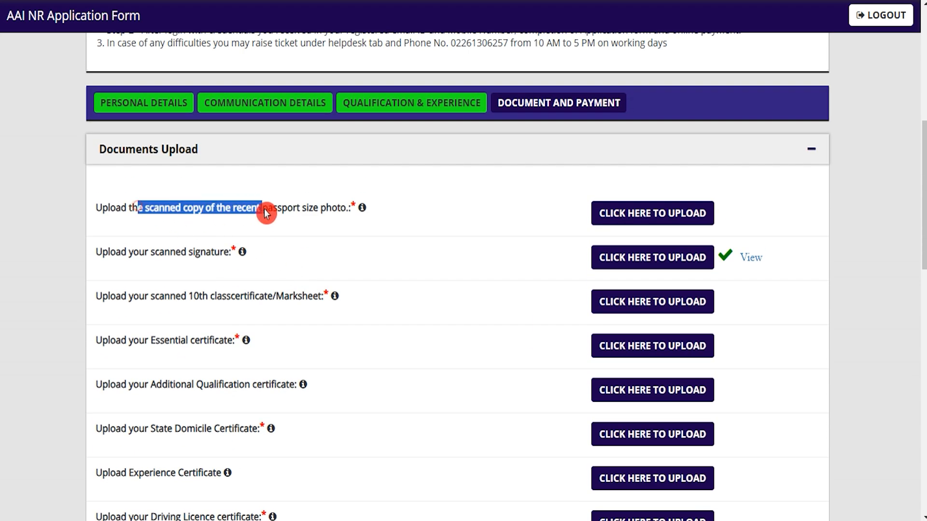
left_click(626, 215)
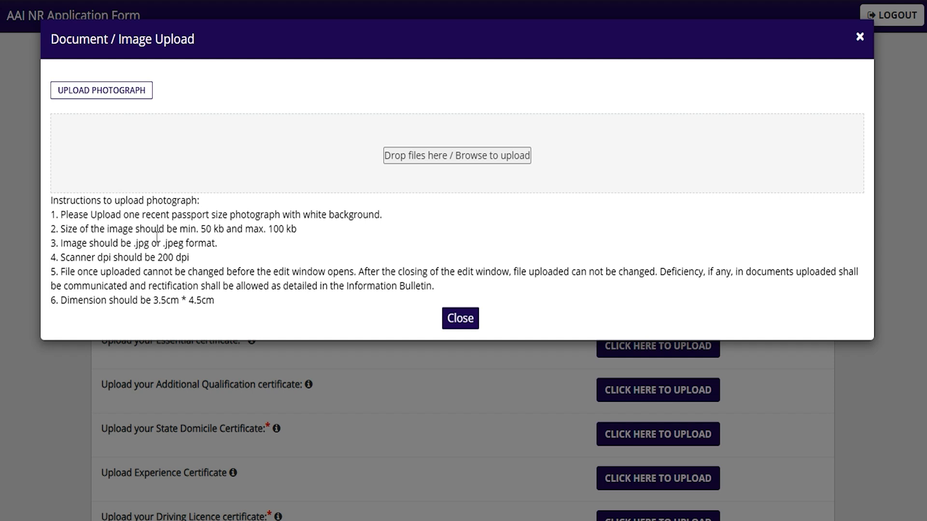
left_click_drag(203, 228, 298, 229)
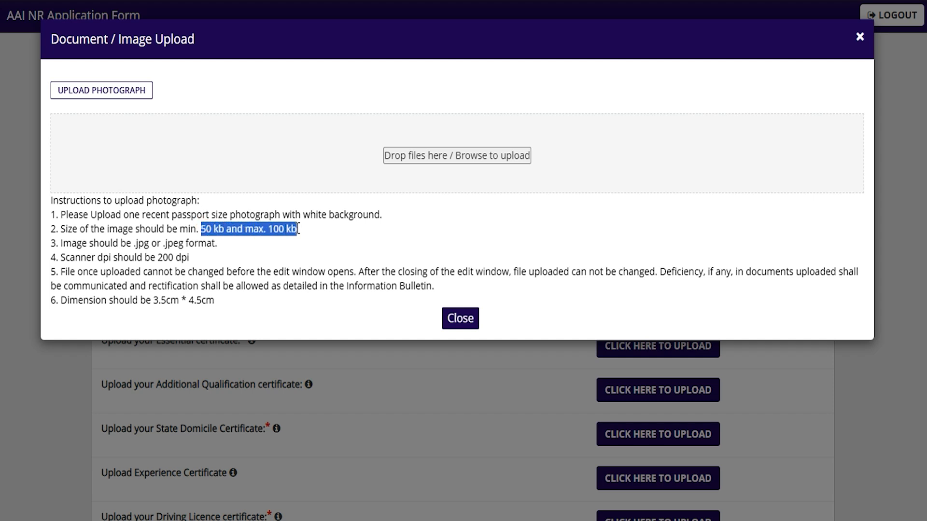
left_click(136, 240)
left_click_drag(164, 243, 213, 243)
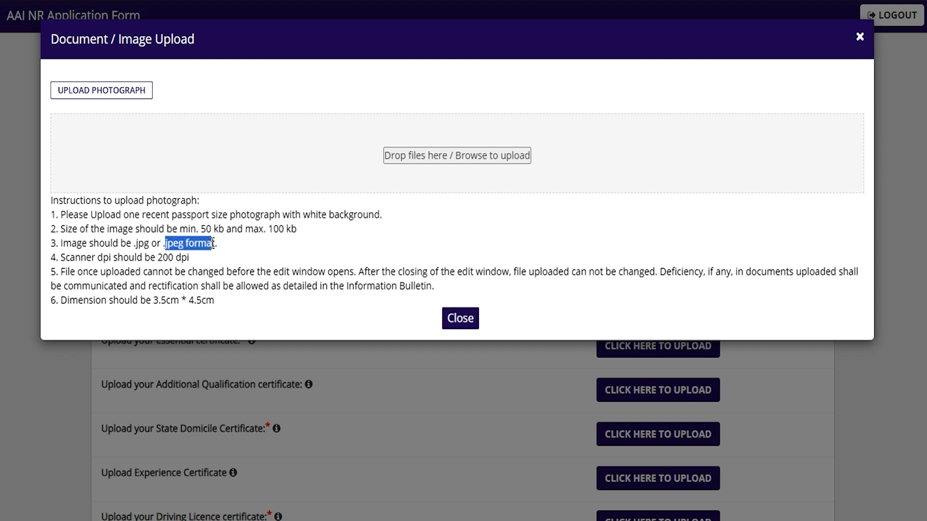
left_click_drag(153, 300, 208, 300)
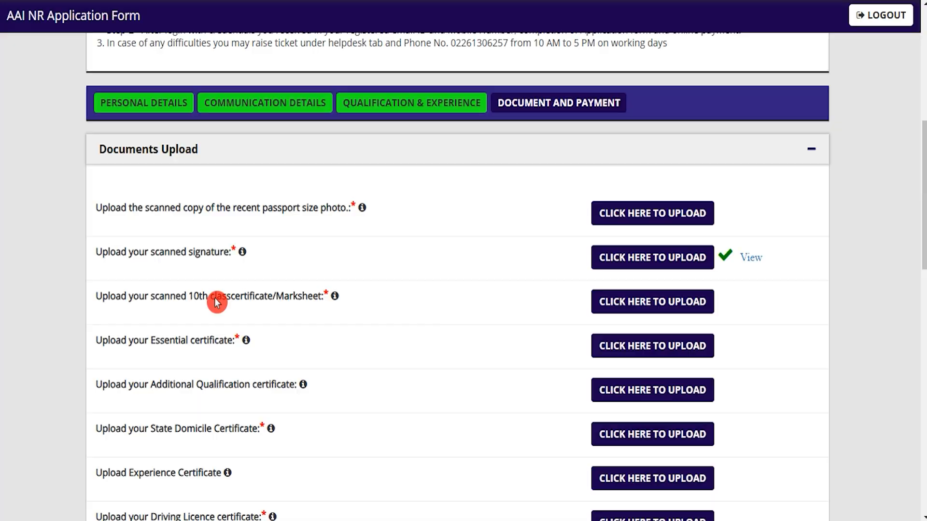
Open the 10th class certificate upload, read its size and format requirements, and close it
left_click_drag(215, 297, 286, 298)
left_click(286, 300)
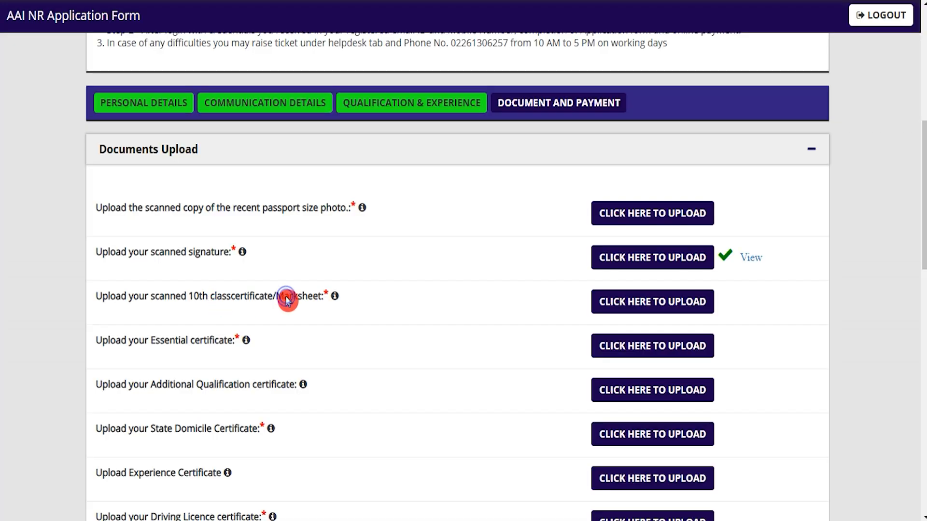
left_click_drag(188, 301, 209, 299)
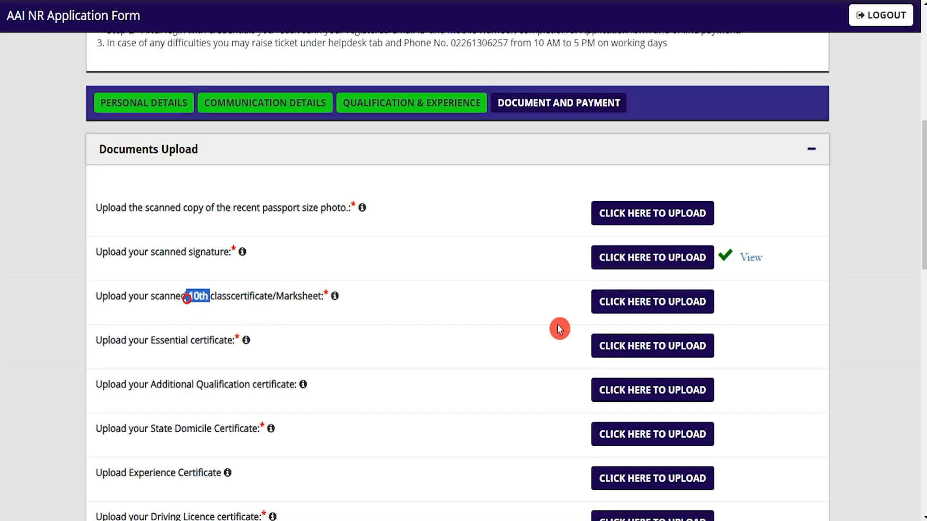
left_click(670, 304)
left_click(42, 196)
left_click_drag(65, 200, 415, 201)
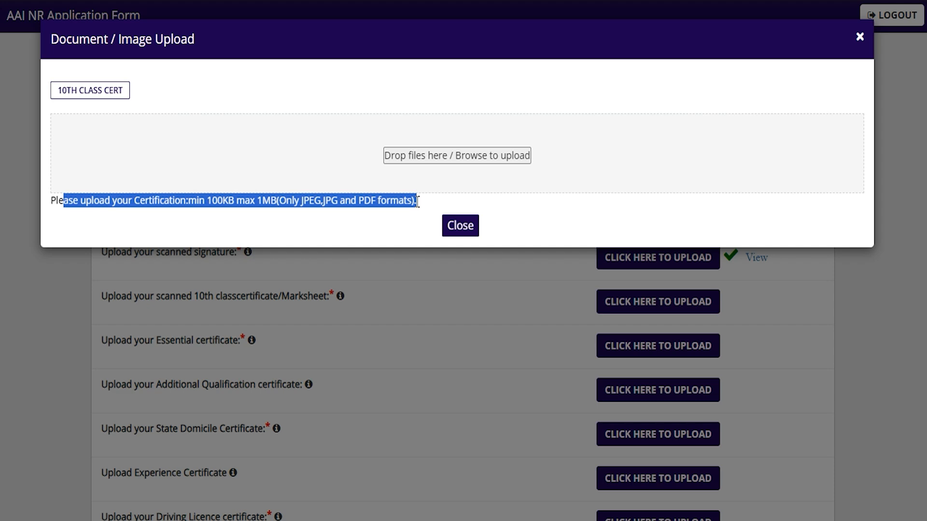
left_click(436, 274)
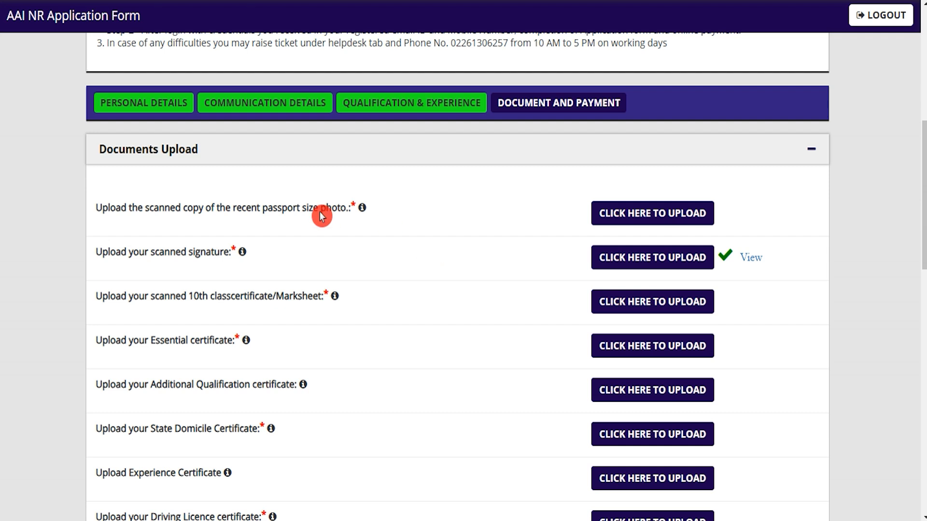
Upload the file "85 kb" from the Photos & Signatures folder as the passport size photo and close the upload dialog
left_click(665, 218)
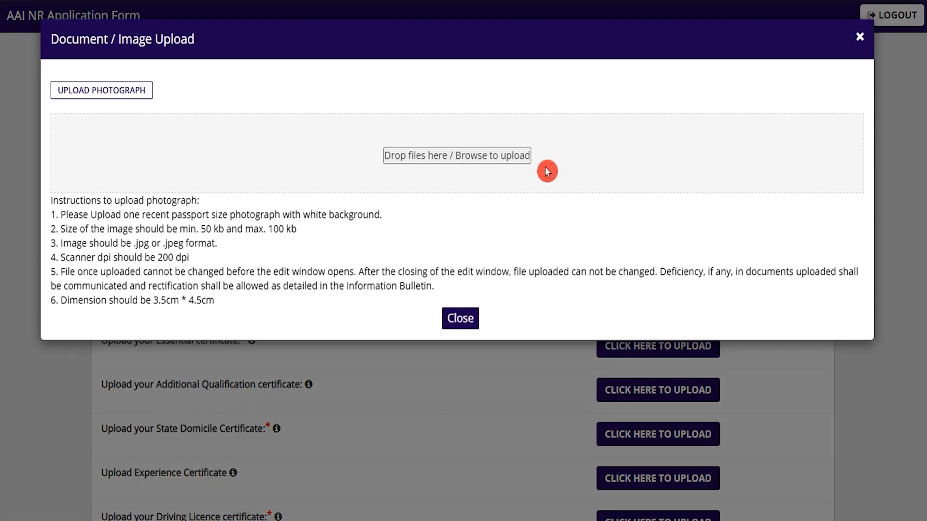
left_click(449, 162)
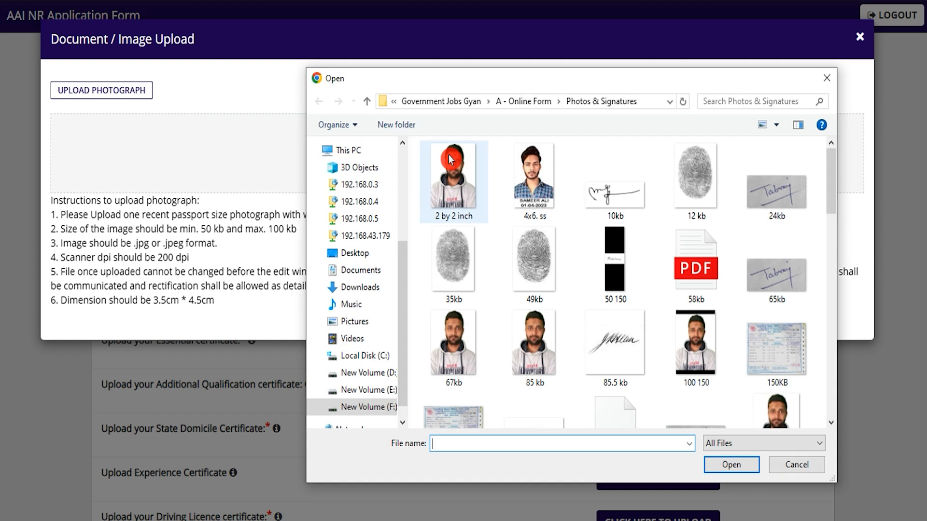
double_click(529, 346)
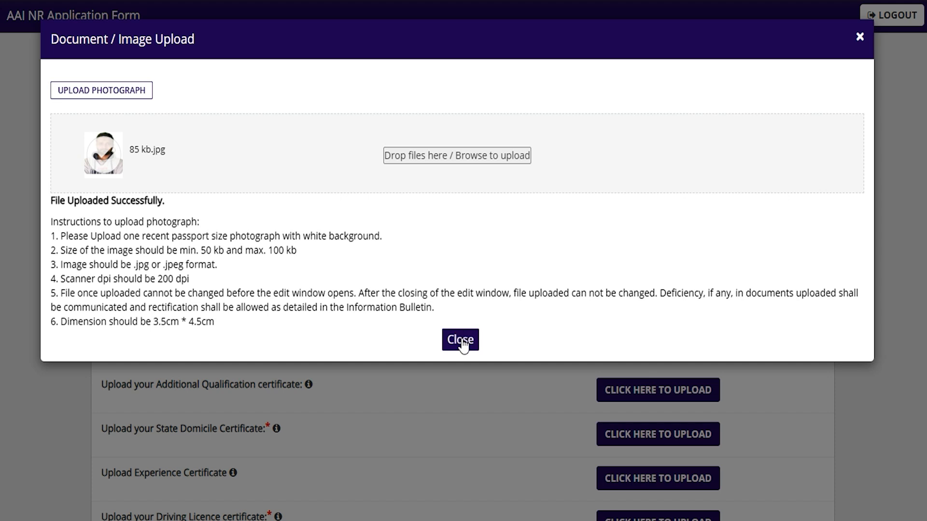
left_click(464, 342)
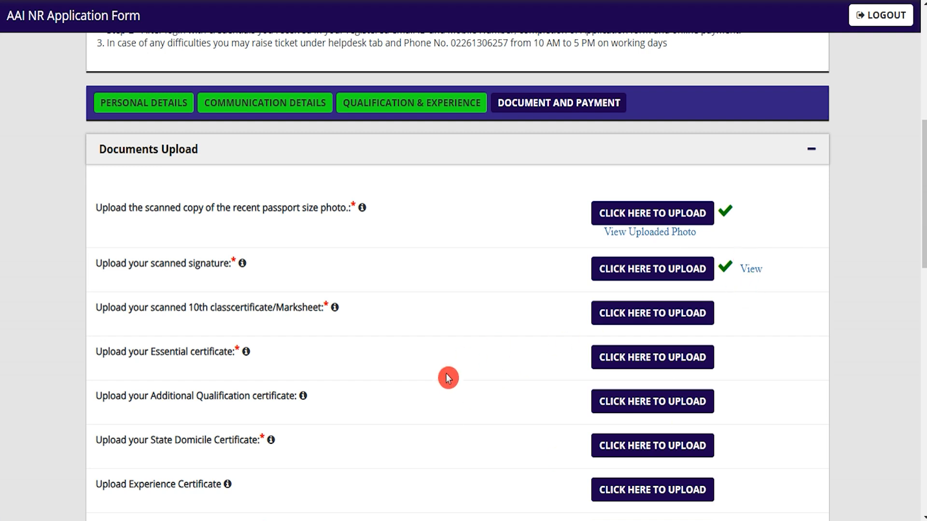
Check the Applicable Registration Fee in the Payment Details section
scroll(448, 378, "down", 3)
scroll(448, 378, "down", 6)
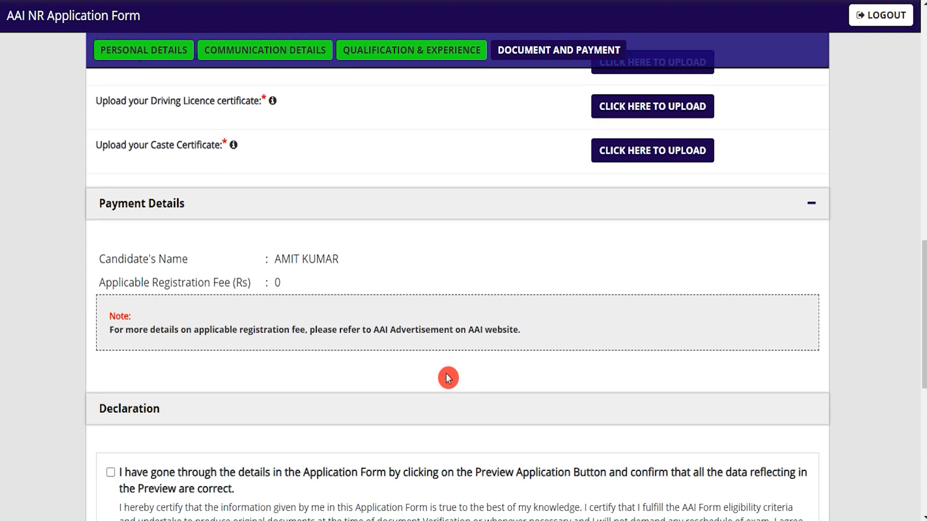
scroll(448, 378, "down", 2)
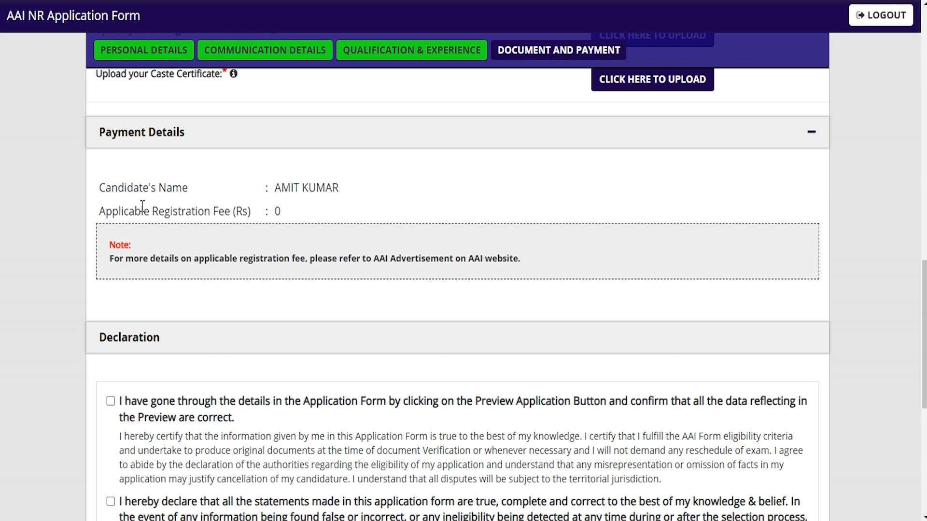
left_click_drag(127, 213, 233, 213)
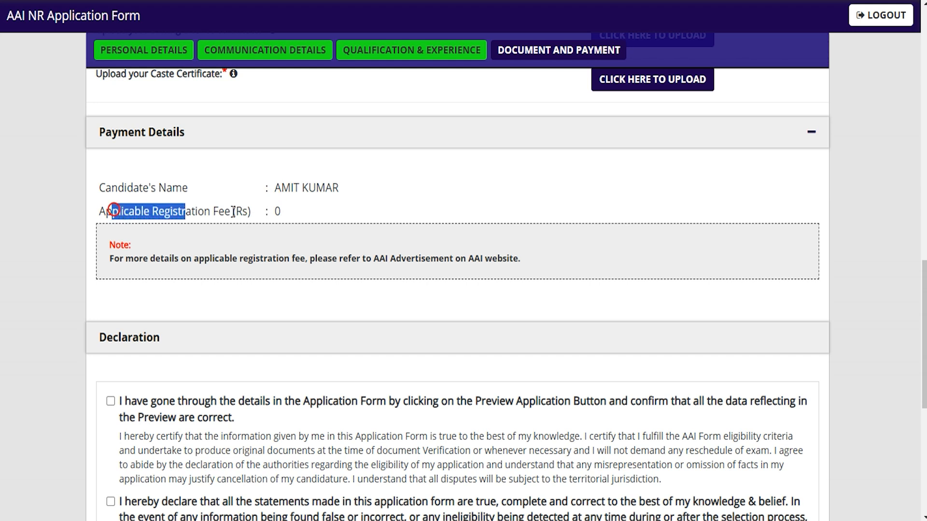
double_click(276, 211)
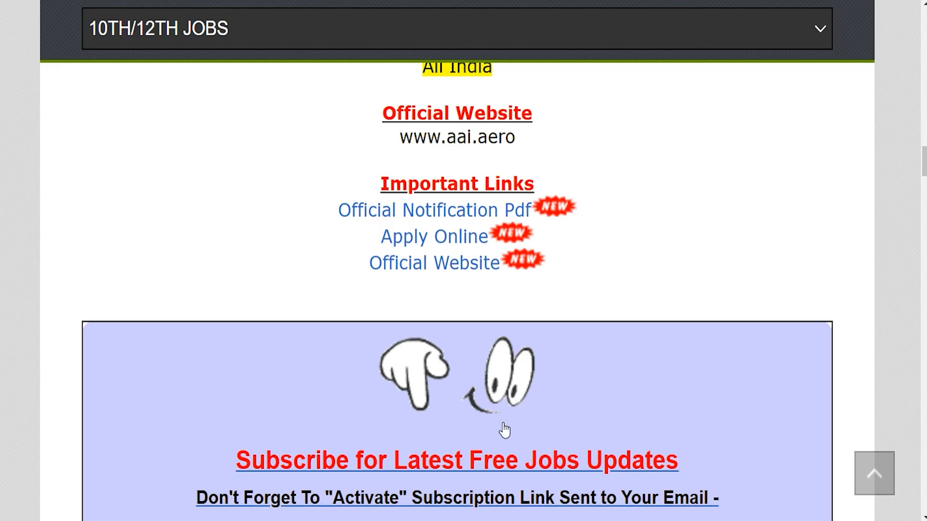
Compare the application fees by category and the accepted payment methods on the job notice page
scroll(511, 362, "up", 9)
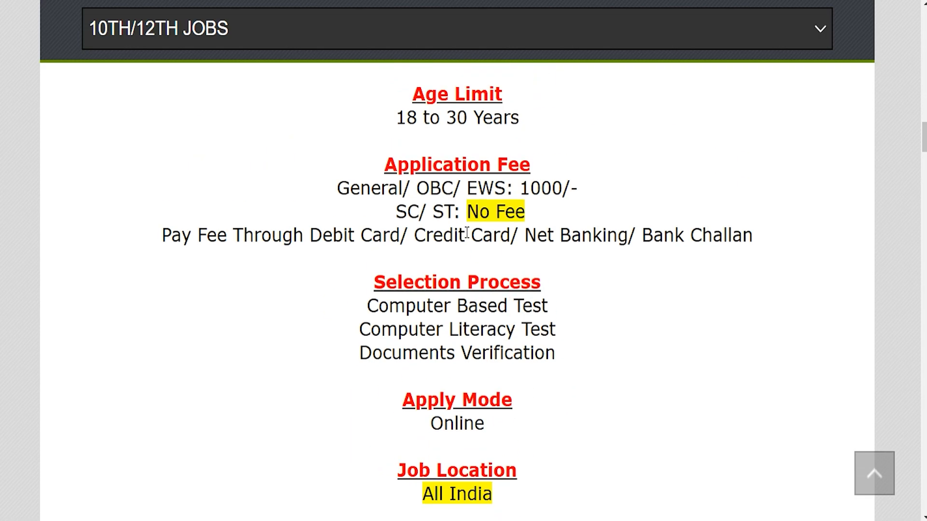
left_click_drag(408, 211, 458, 211)
left_click_drag(372, 188, 570, 188)
left_click_drag(290, 237, 667, 235)
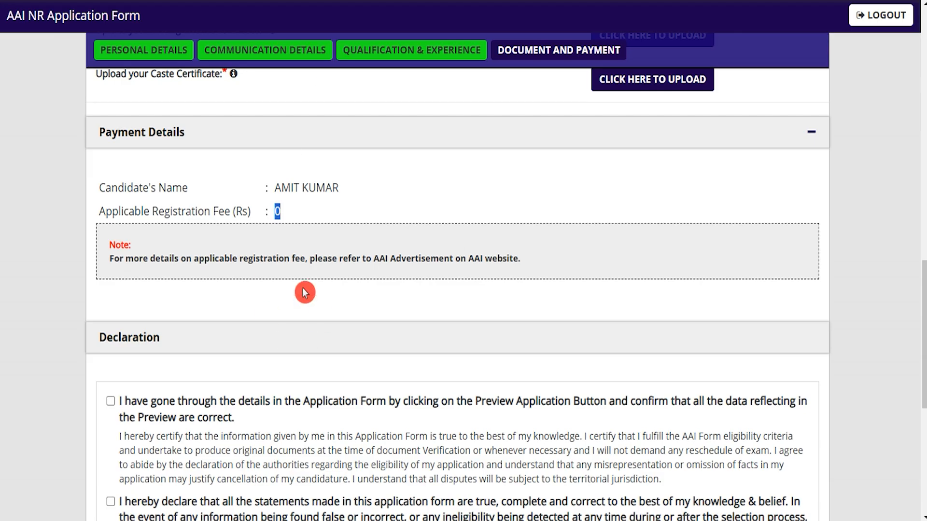
Review the Declaration statements and captcha section, submit the application form, and dismiss the submission note
scroll(232, 338, "down", 2)
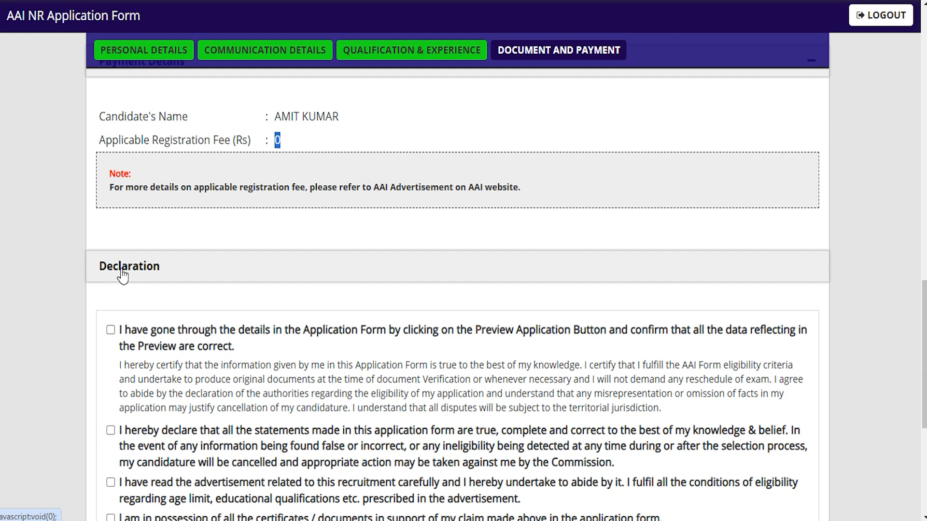
scroll(203, 296, "down", 3)
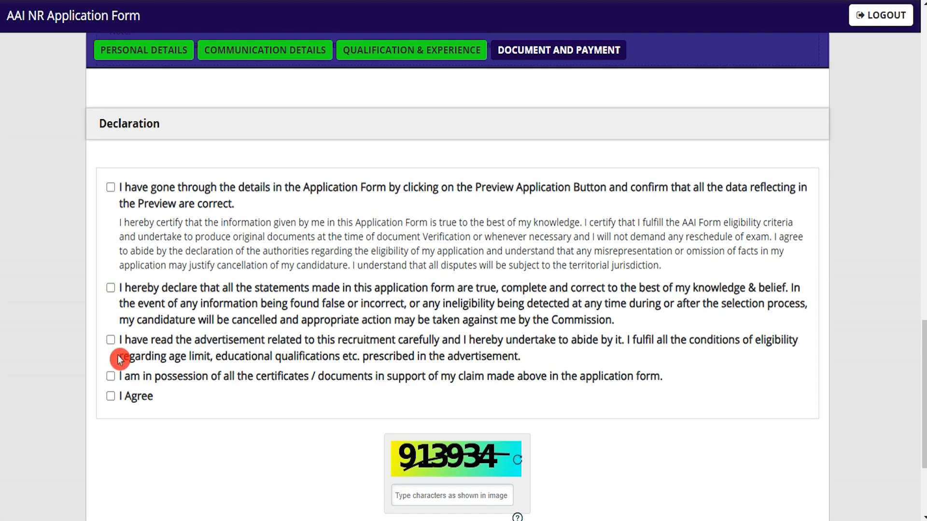
scroll(280, 405, "down", 3)
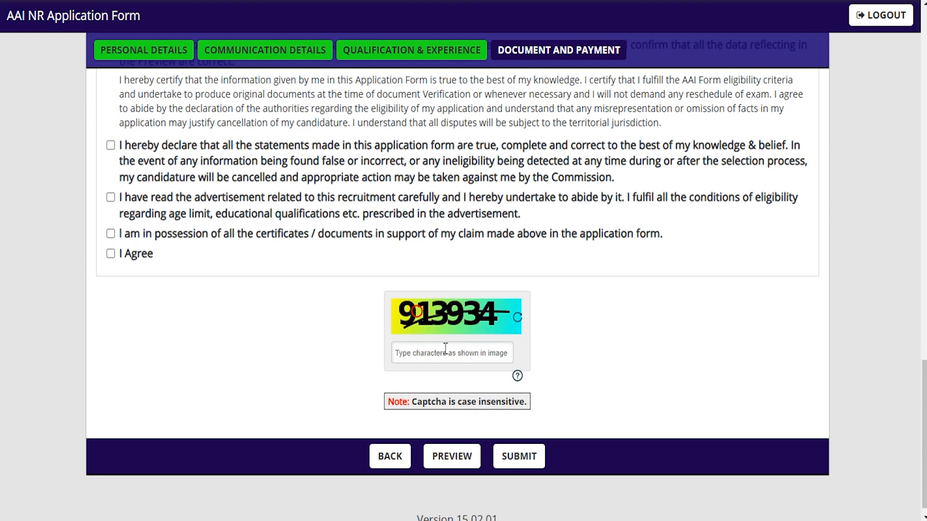
scroll(610, 430, "down", 1)
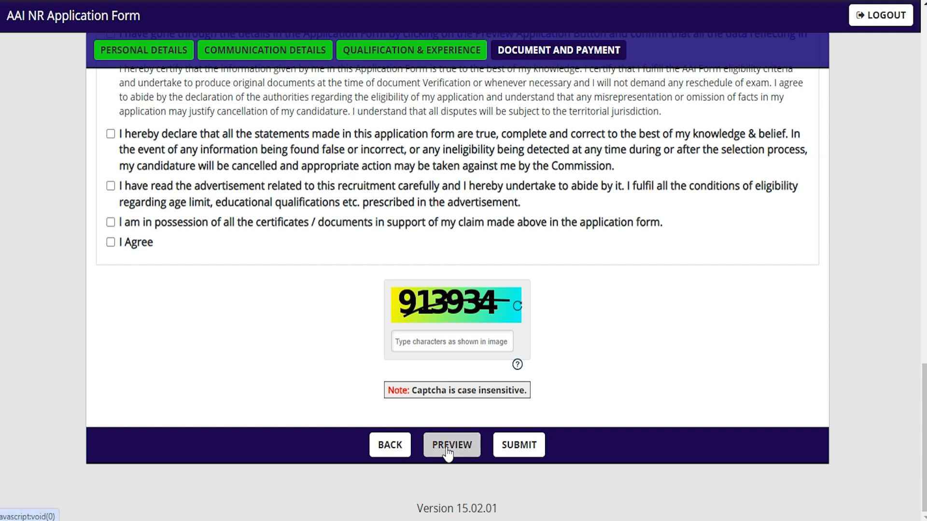
left_click(468, 477)
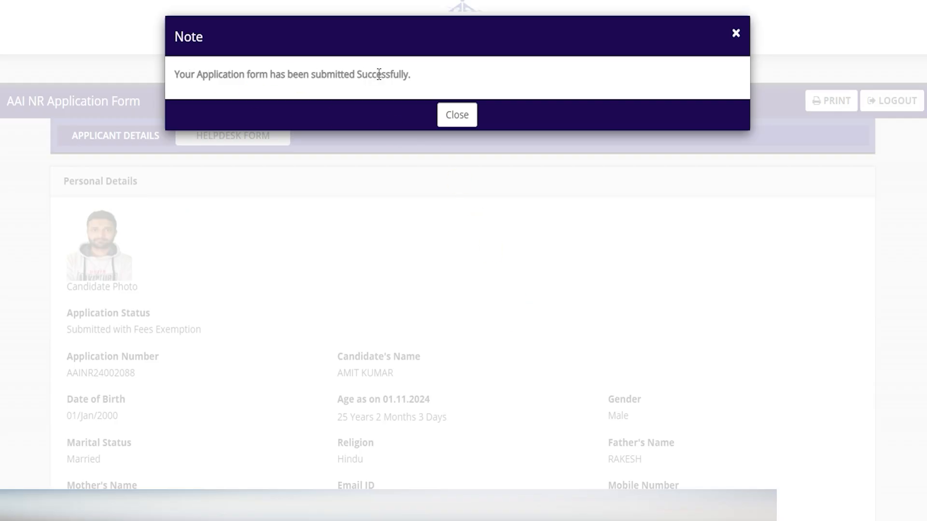
left_click(459, 115)
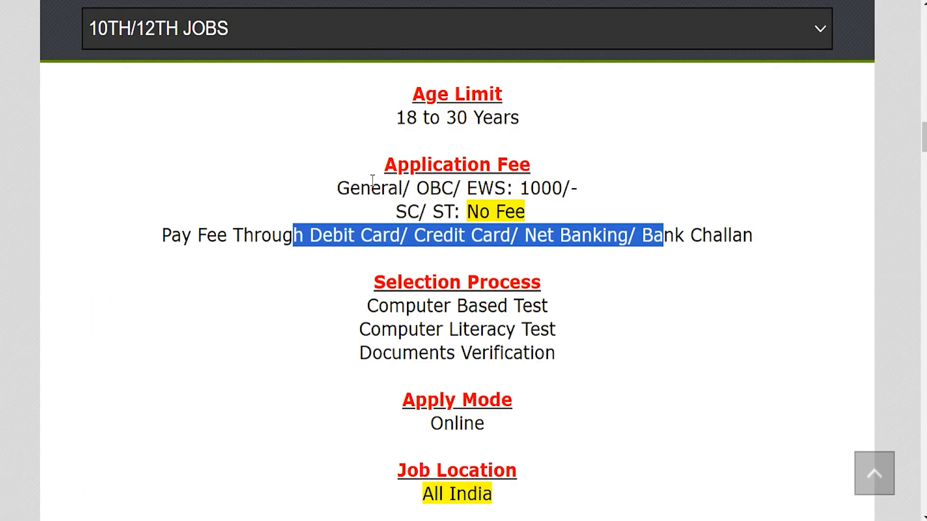
Recheck the General/OBC/EWS application fee and the payment modes on the job notice page
left_click_drag(352, 180, 571, 189)
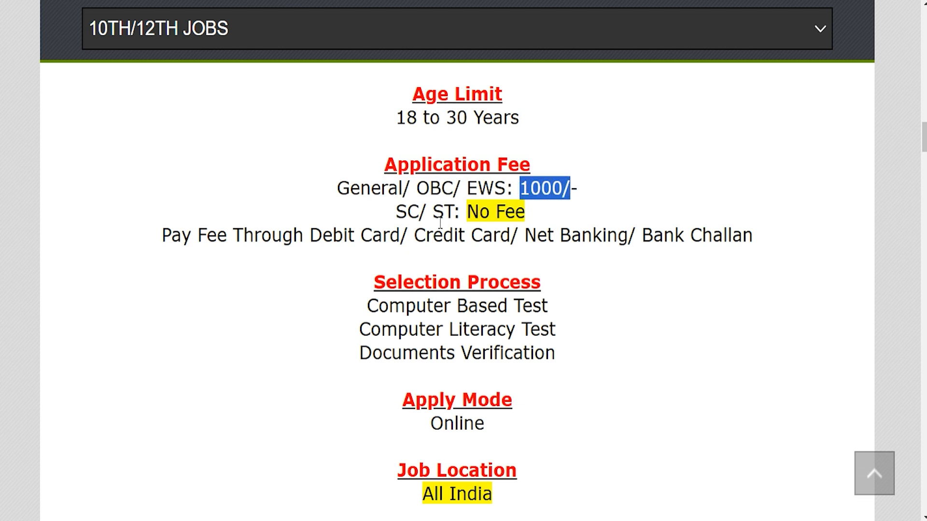
left_click_drag(331, 236, 654, 236)
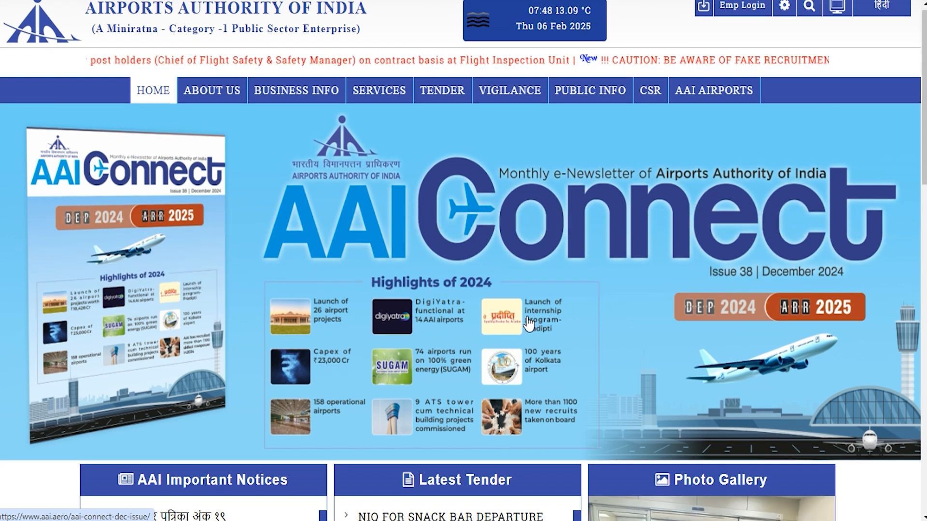
scroll(529, 325, "down", 5)
left_click(574, 372)
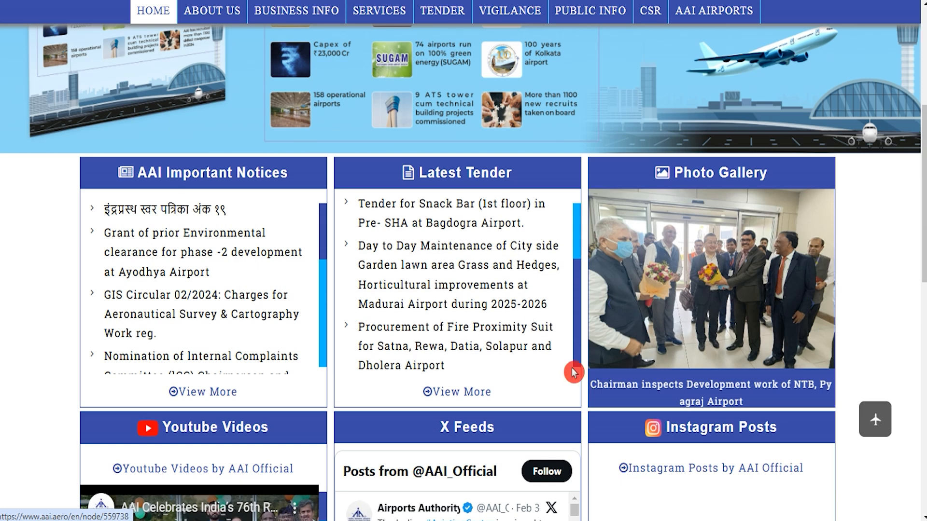
scroll(584, 365, "down", 5)
scroll(584, 364, "up", 10)
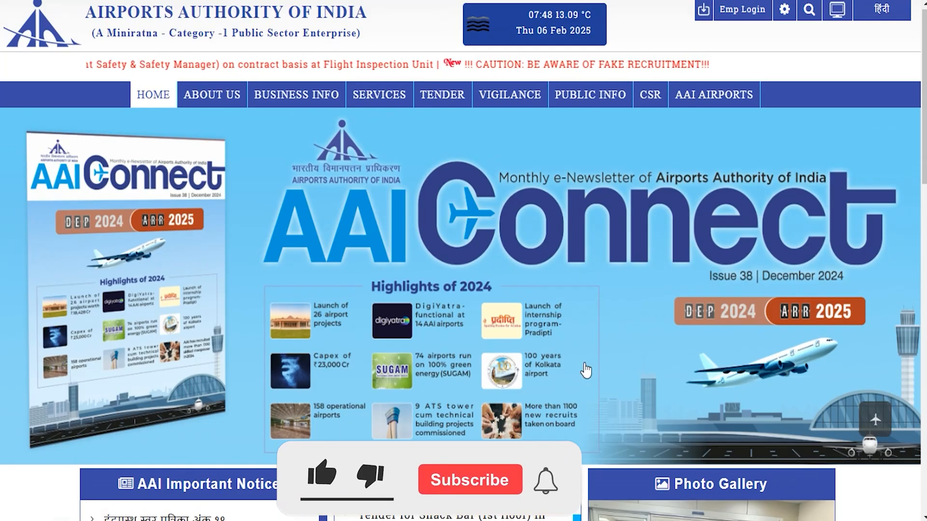